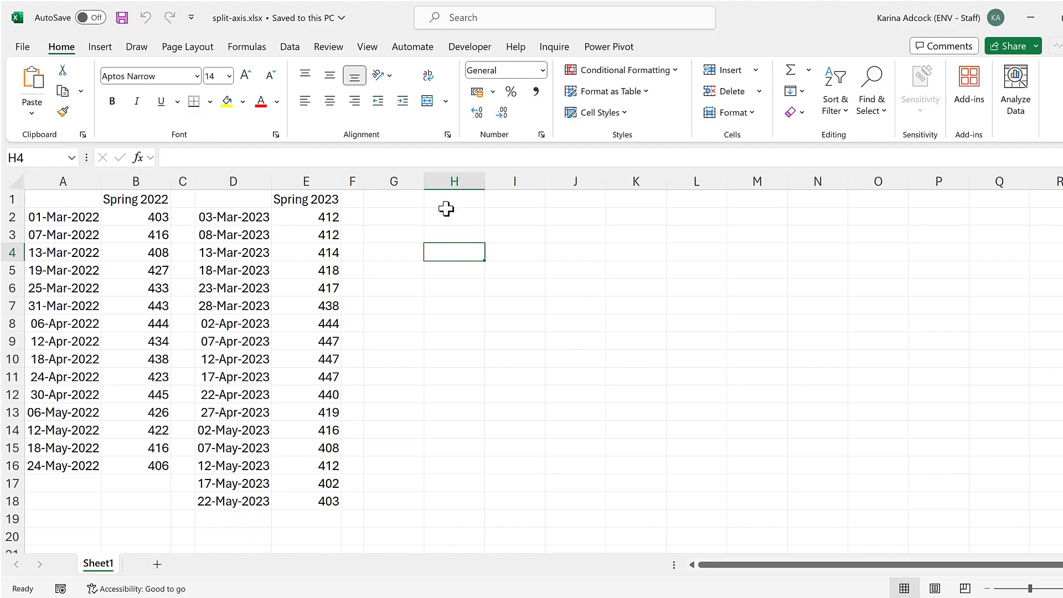
Link H2 to A2 and I2 to B2, fill down to row 16, and autofit column H.
left_click(446, 209)
type("=")
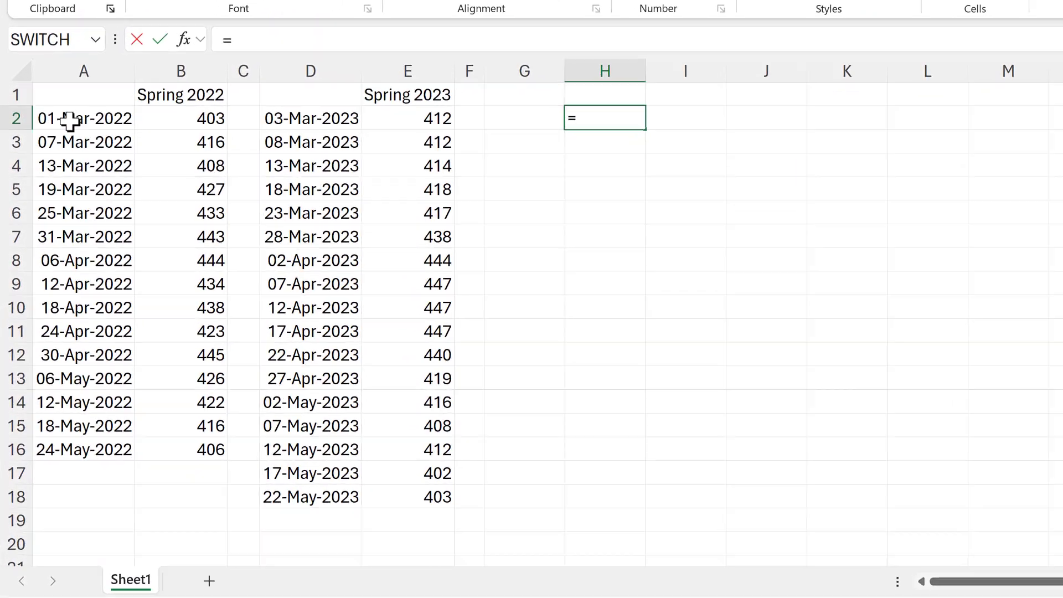
left_click(69, 121)
key("Return")
left_click(679, 124)
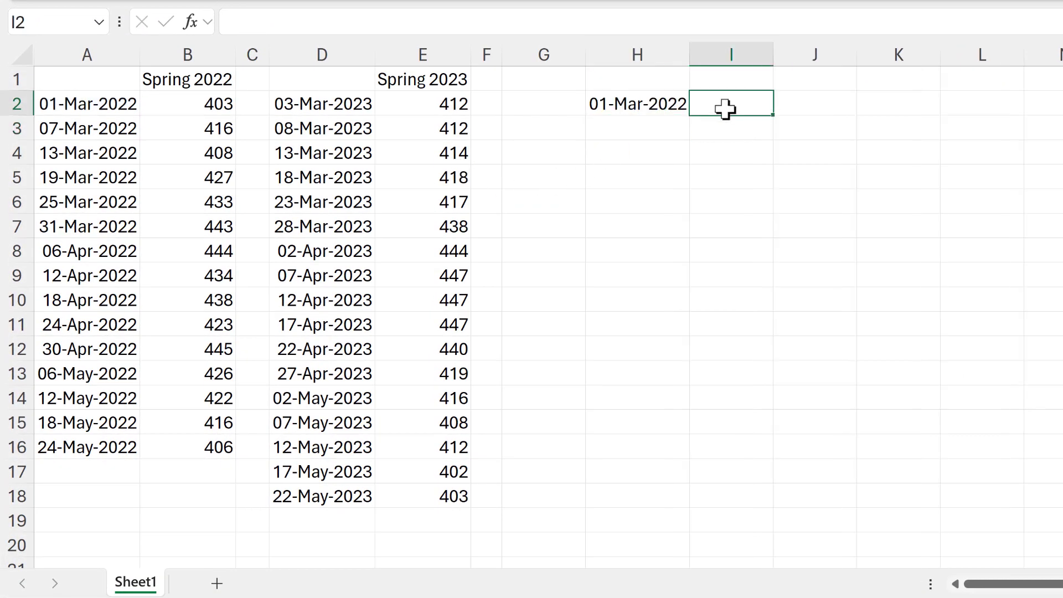
type("=")
left_click(220, 102)
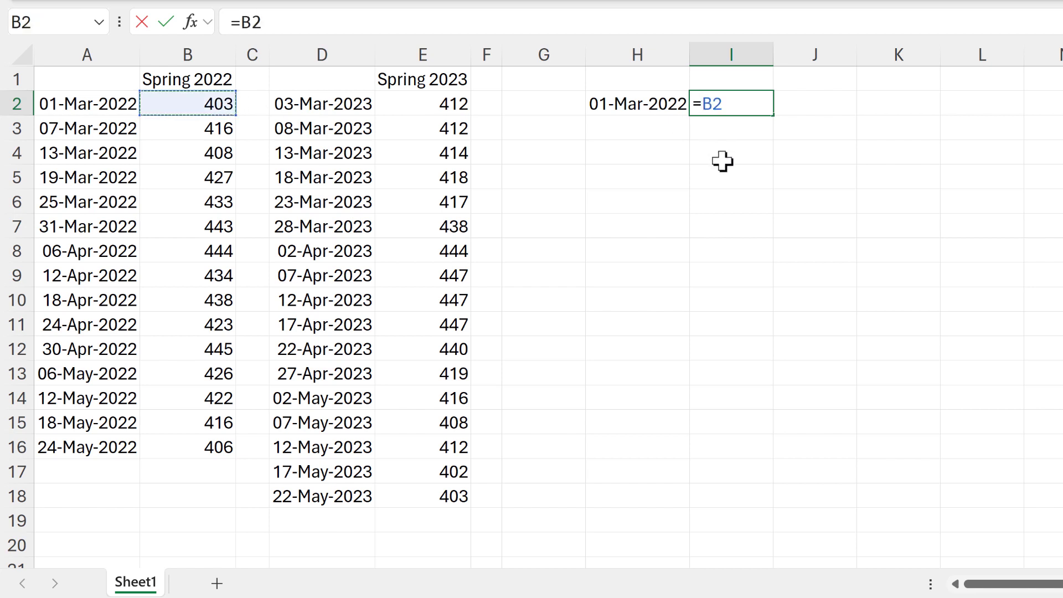
key("Return")
left_click_drag(665, 106, 715, 477)
double_click(692, 47)
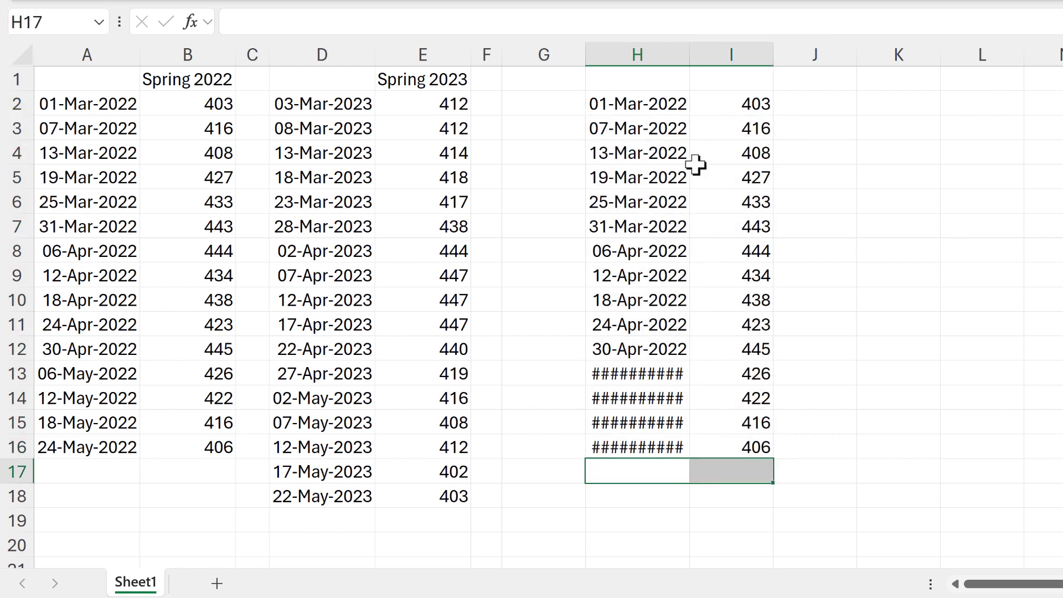
Link H18 to D2 and I18 to E2, then fill the 2023 references down to row 34.
left_click(640, 493)
type("=")
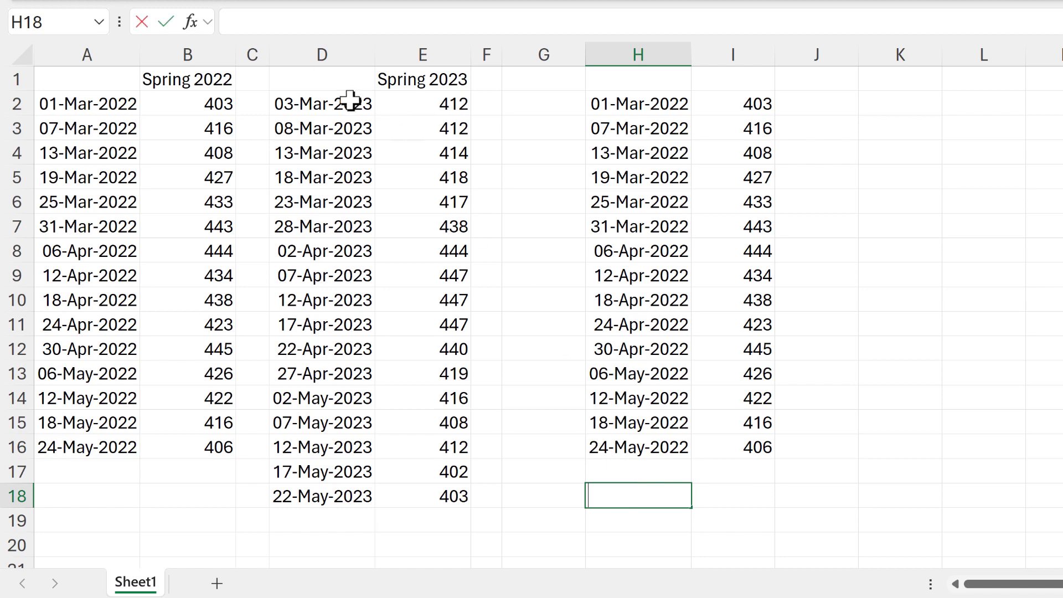
left_click(347, 101)
key("Return")
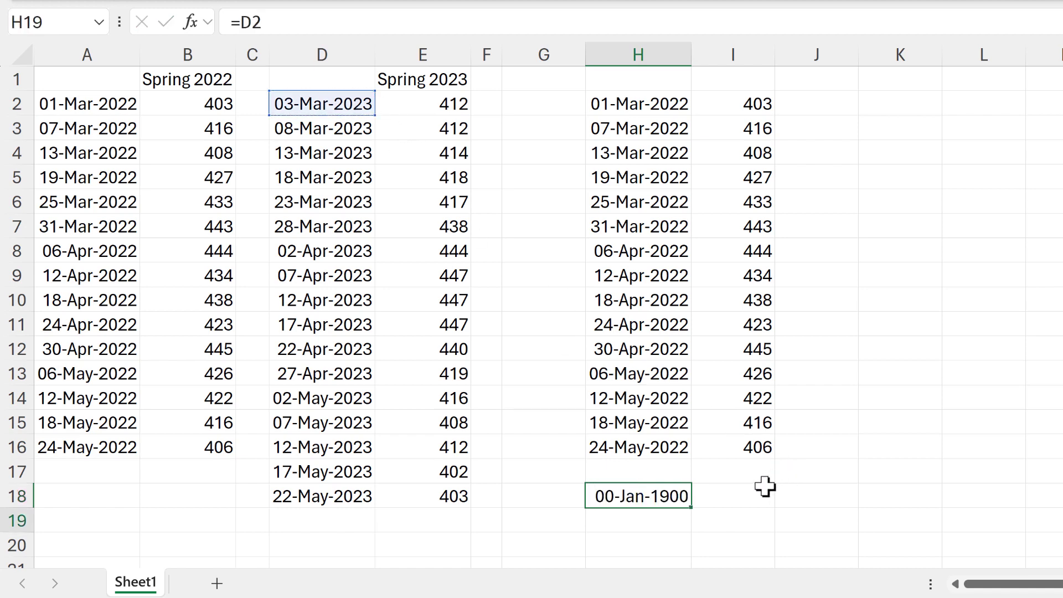
left_click(751, 492)
type("=")
left_click(425, 103)
key("Return")
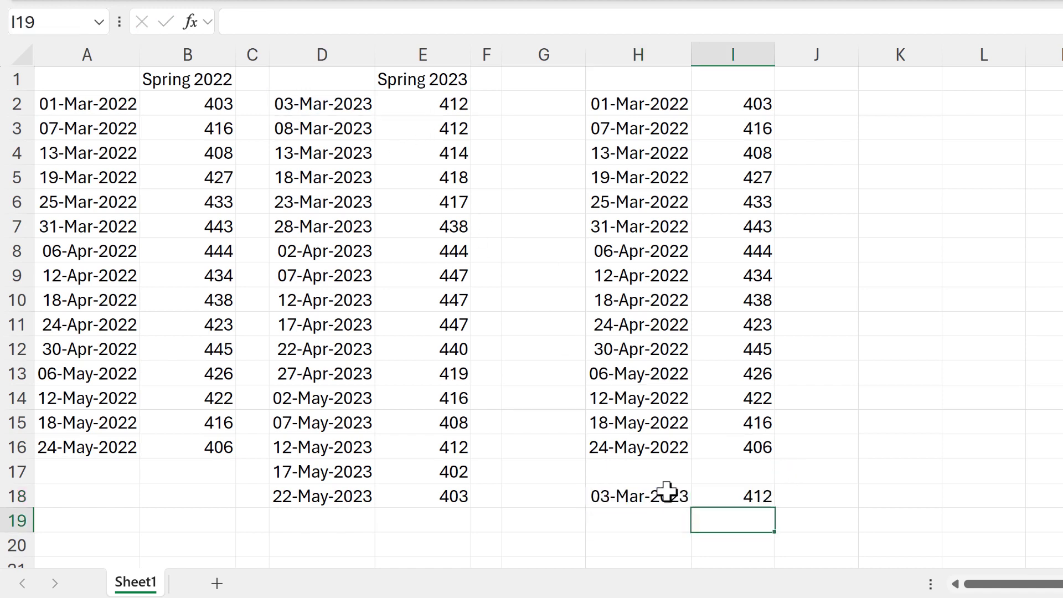
left_click_drag(672, 490, 692, 177)
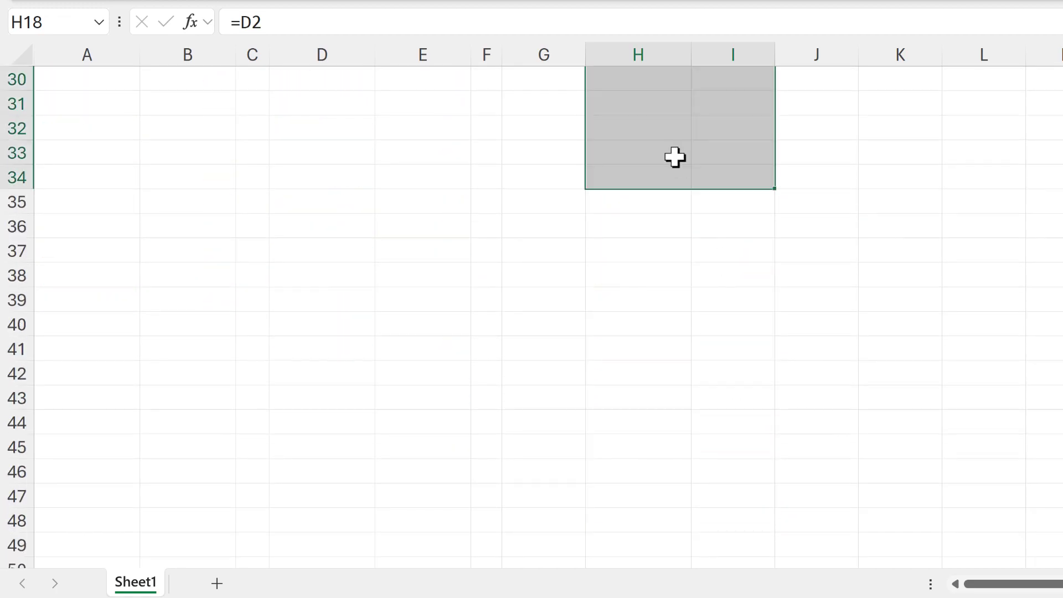
left_click(637, 177)
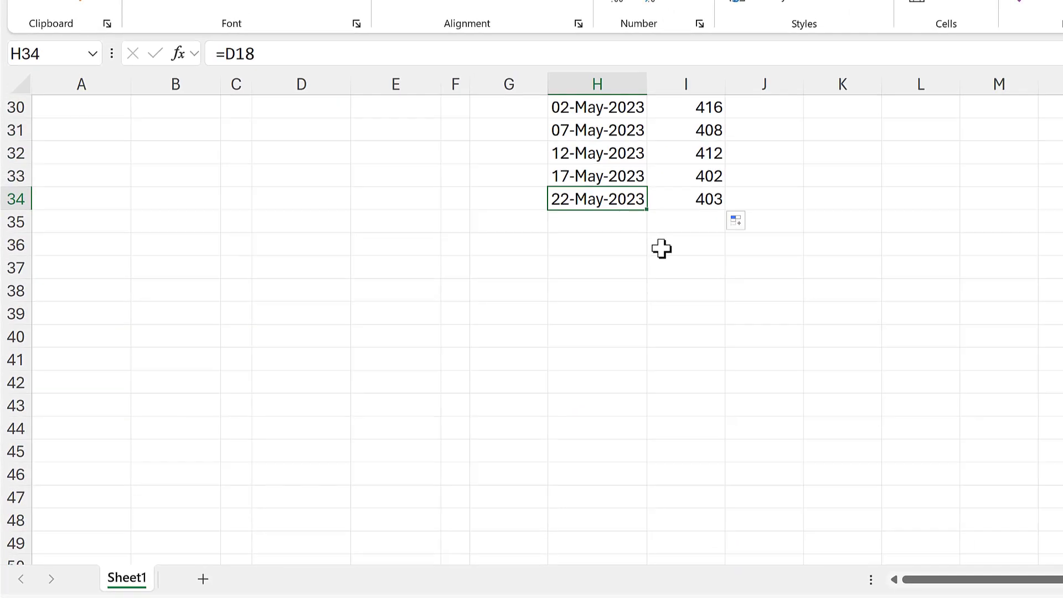
scroll(661, 249, "up", 10)
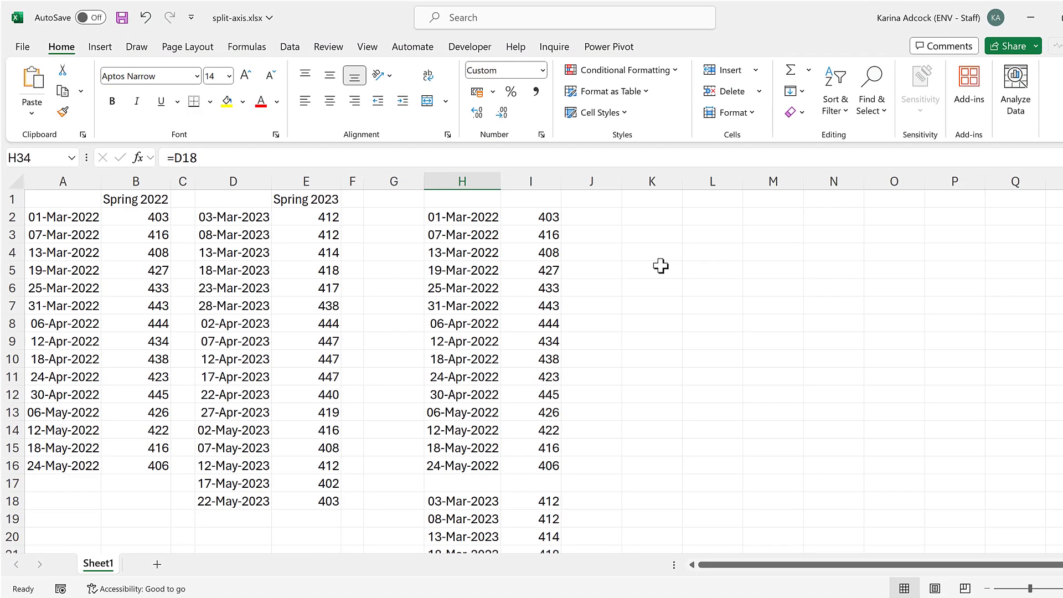
Insert an empty Scatter with Straight Lines and Markers chart to the right of the data.
left_click(856, 197)
left_click(100, 49)
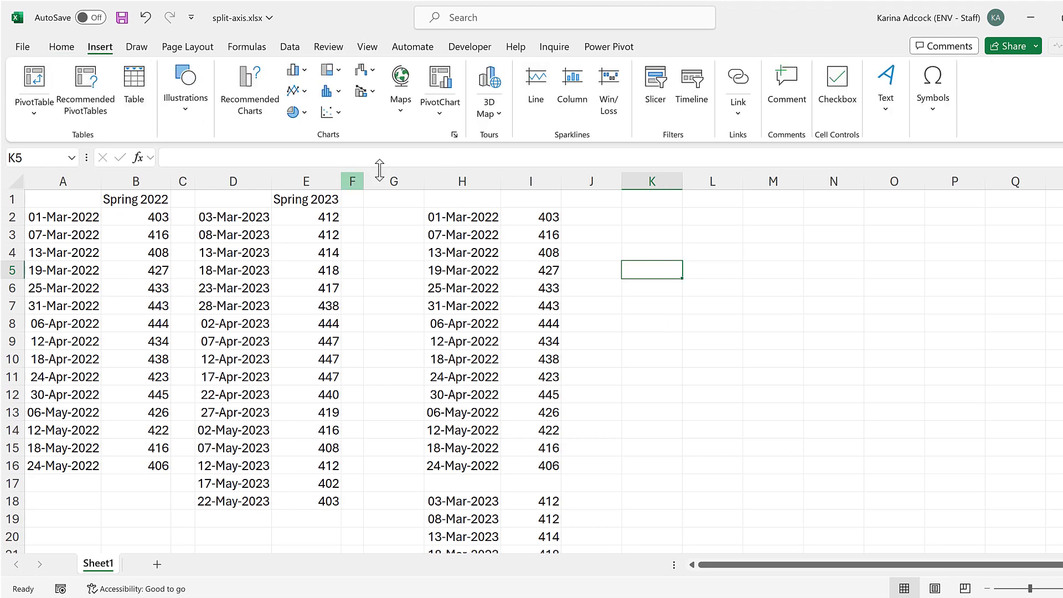
left_click(331, 112)
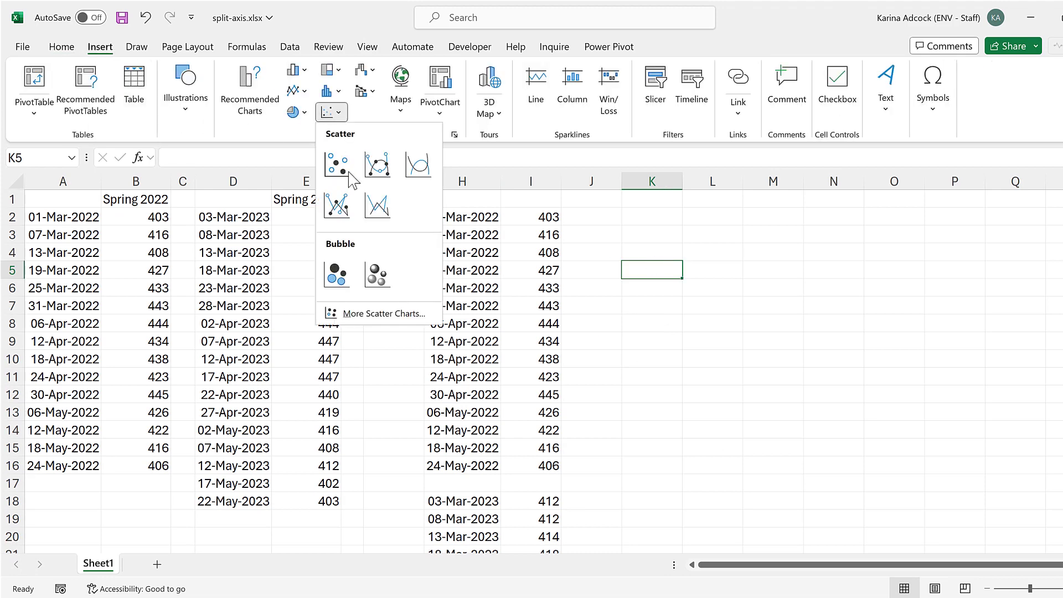
left_click(339, 212)
left_click_drag(427, 278, 663, 222)
Add a new chart series with X values from H2:H34.
right_click(663, 223)
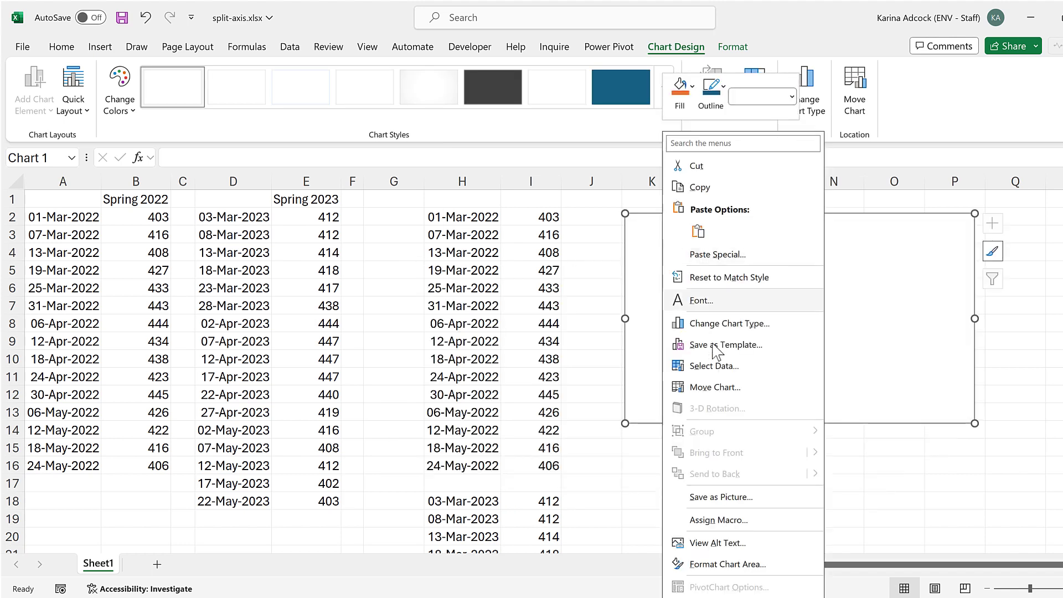
left_click(720, 367)
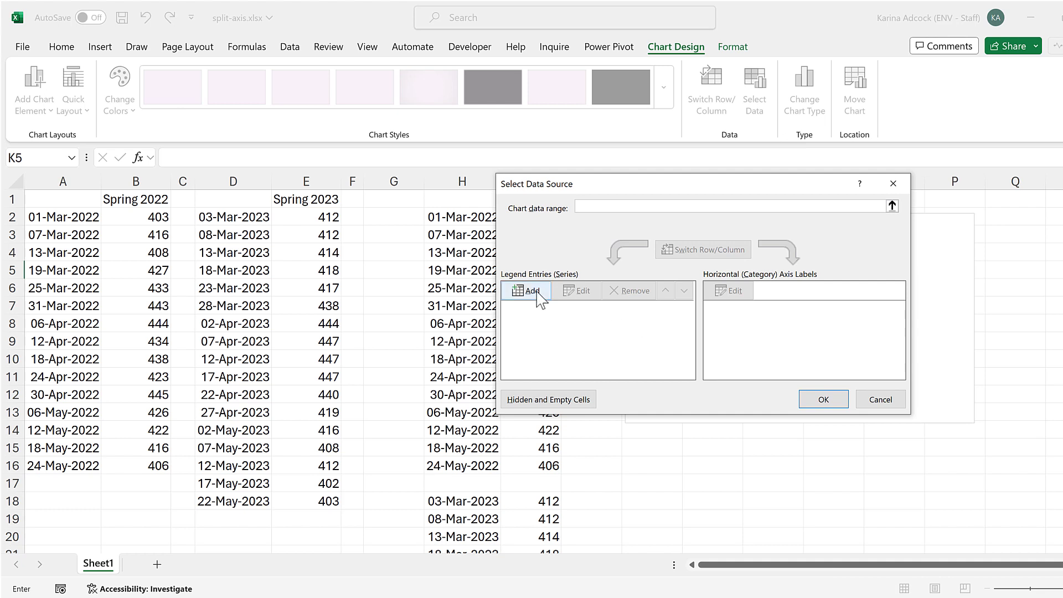
left_click(538, 295)
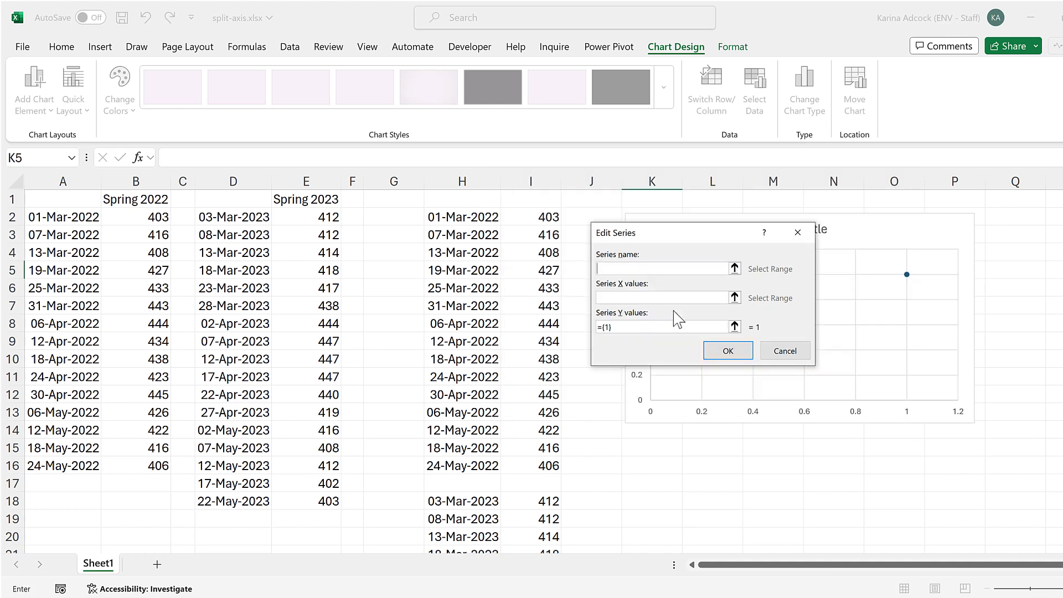
left_click(735, 299)
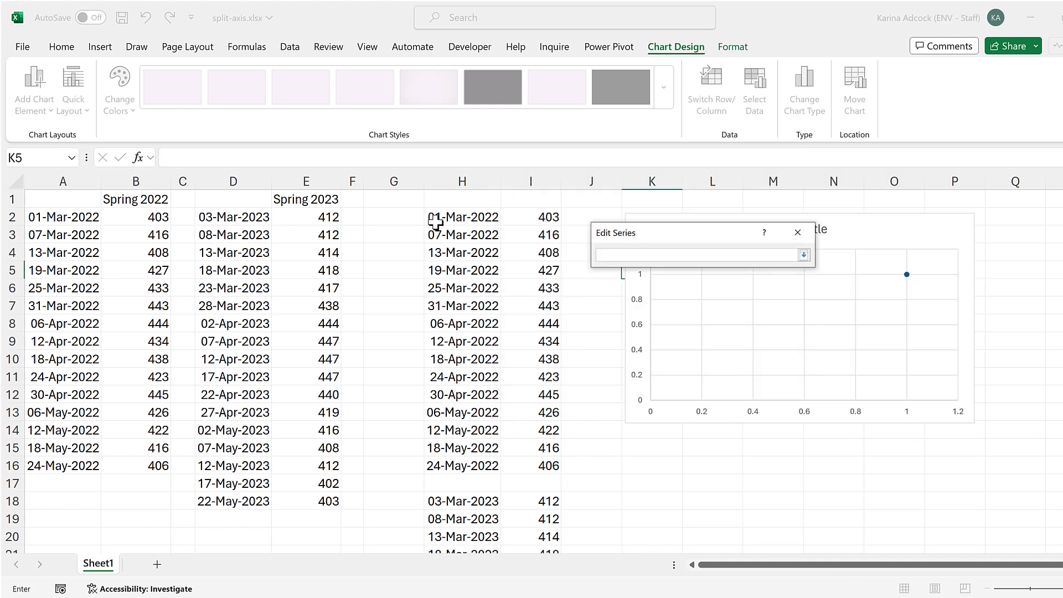
left_click_drag(436, 222, 477, 541)
scroll(760, 319, "up", 3)
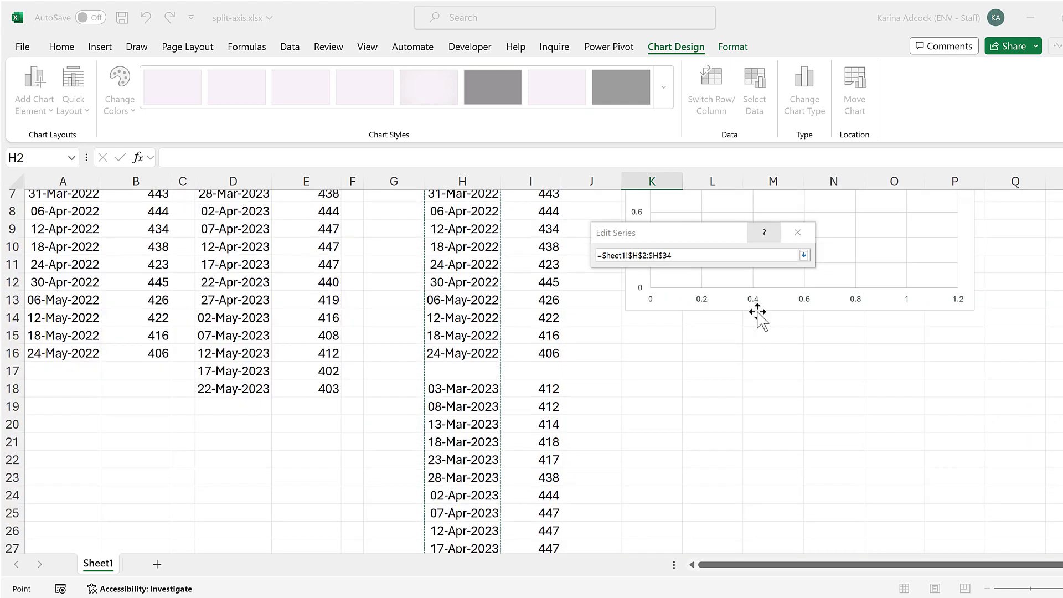
left_click(726, 247)
key("Return")
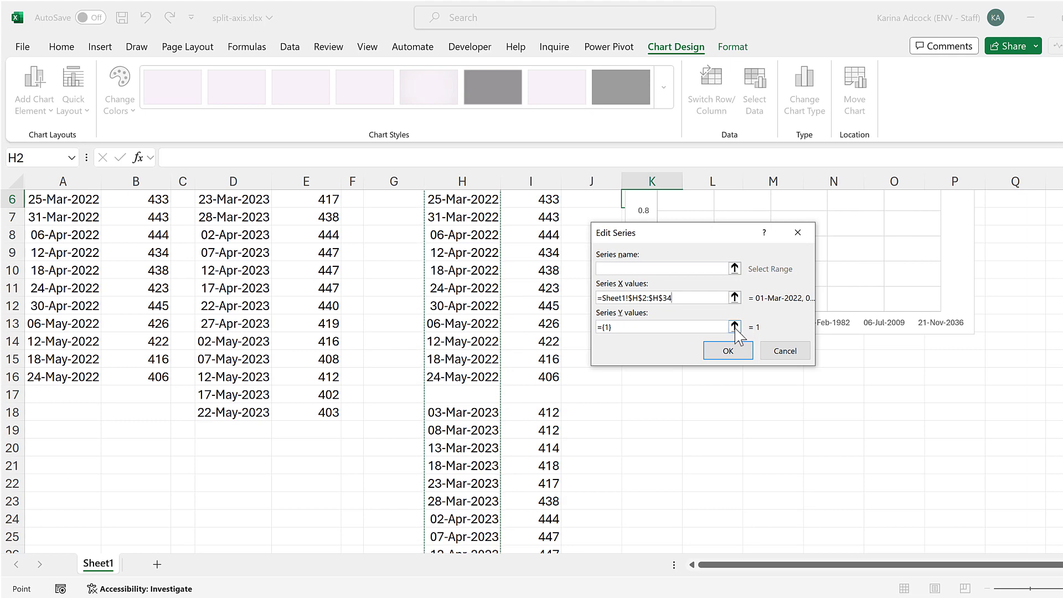
Set the series Y values to I2:I34 and apply the data source.
left_click(735, 327)
scroll(641, 344, "up", 2)
left_click_drag(543, 219, 543, 536)
scroll(724, 346, "up", 3)
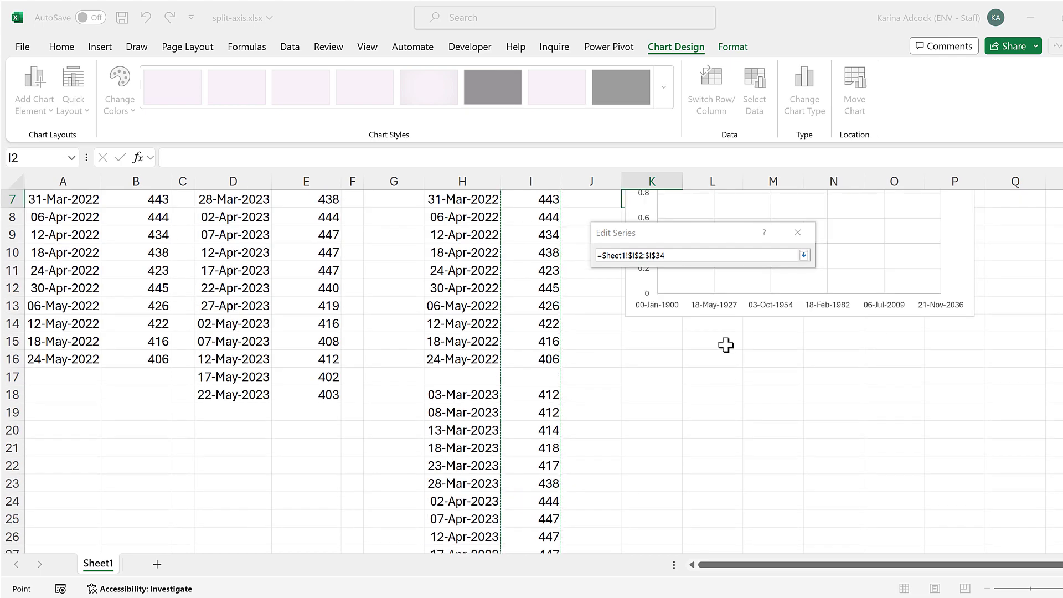
key("Return")
left_click(732, 352)
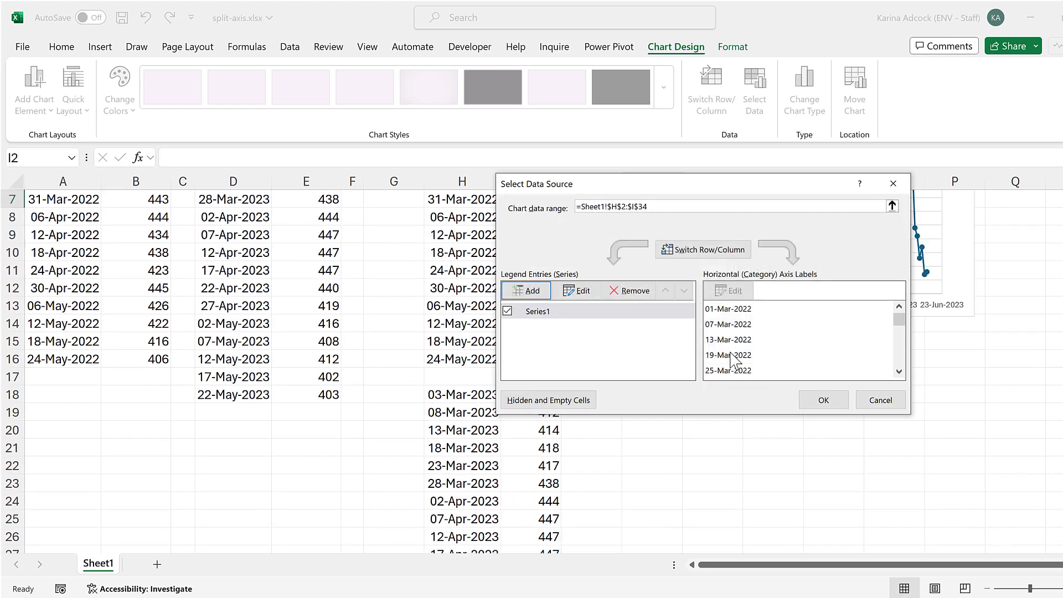
left_click(811, 396)
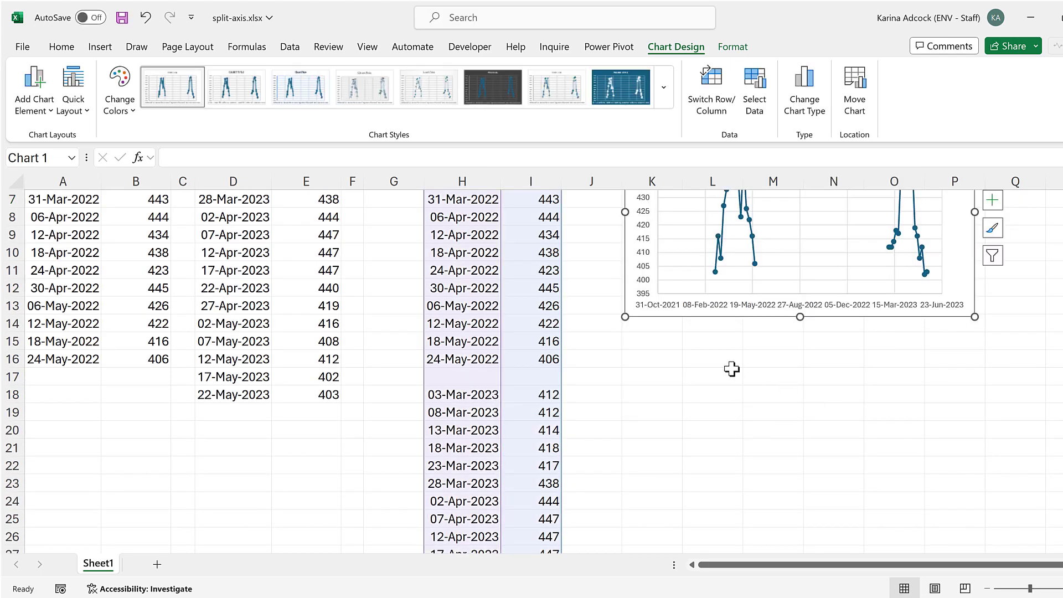
left_click(732, 371)
scroll(733, 368, "up", 2)
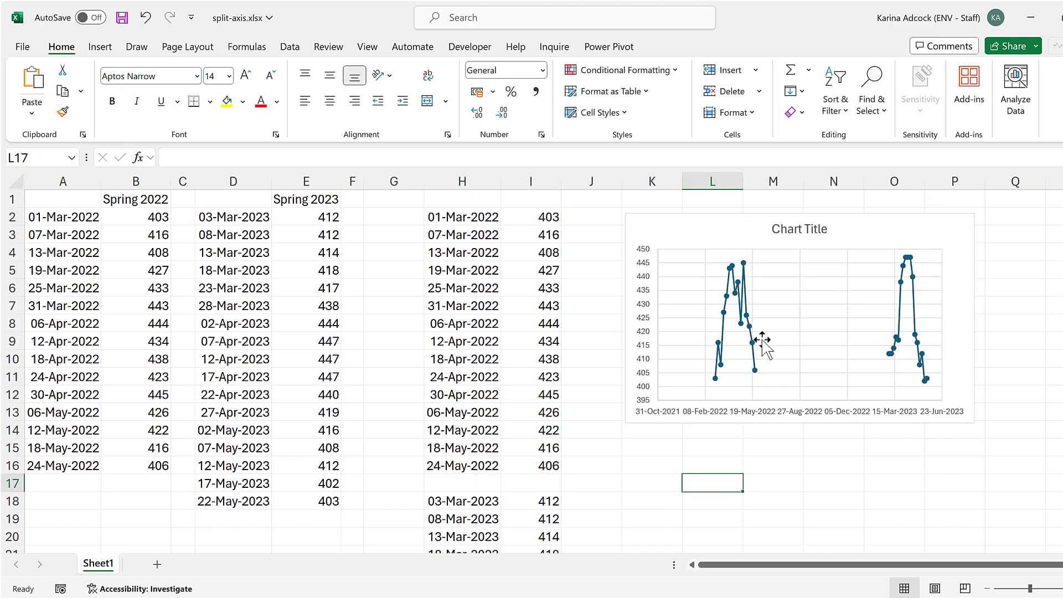
Shorten the chart and delete its title and horizontal gridlines.
left_click(819, 352)
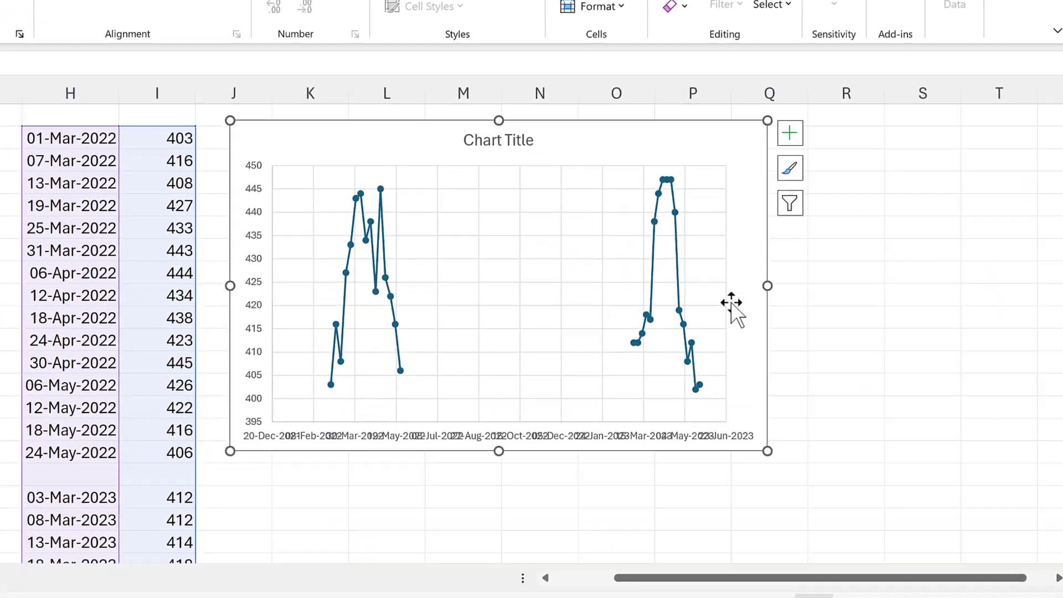
left_click_drag(499, 452, 498, 376)
left_click(465, 140)
key("Delete")
left_click(373, 149)
key("Delete")
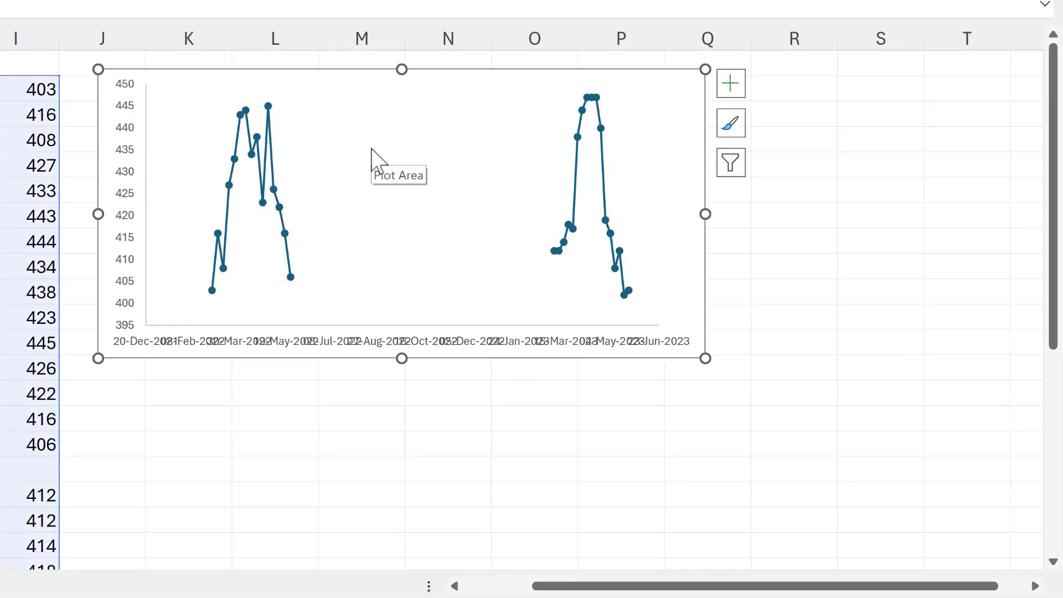
Give the plot area a black solid border.
key("ctrl+1")
left_click(931, 83)
left_click(1009, 338)
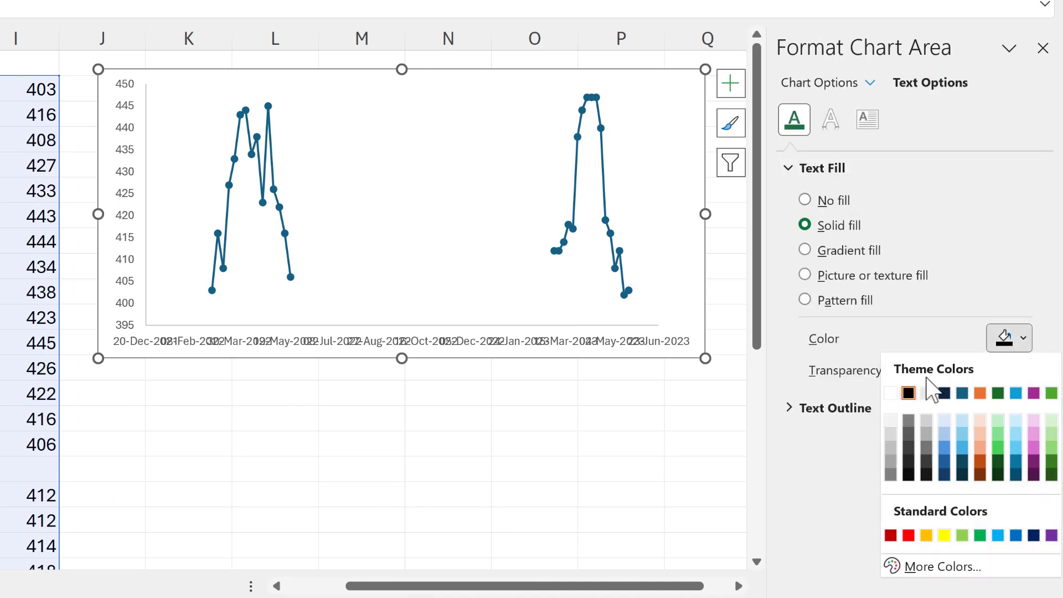
key("Escape")
left_click(820, 83)
left_click(1023, 404)
left_click(1023, 404)
left_click(887, 210)
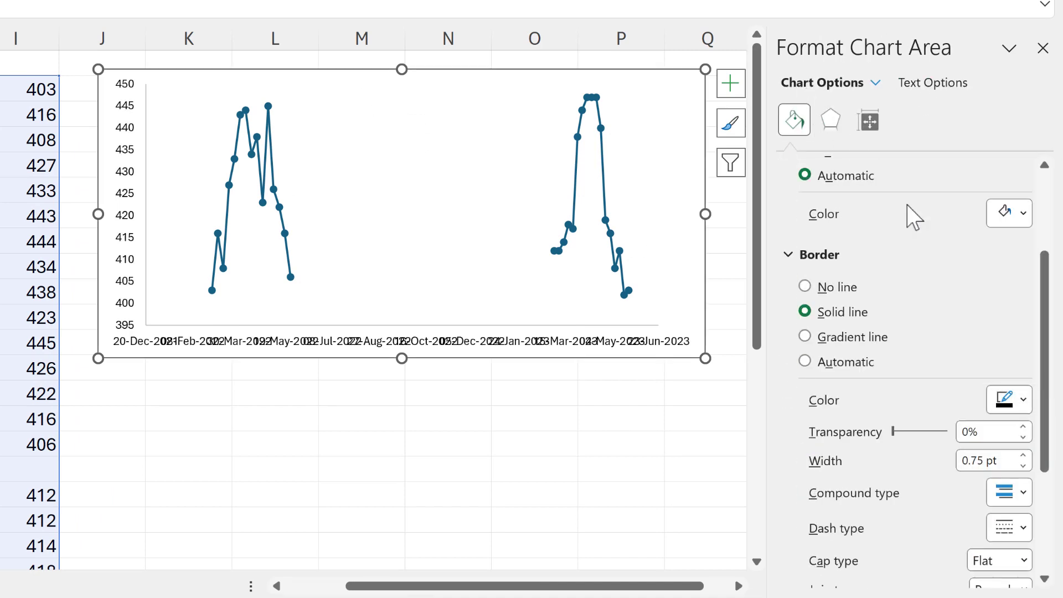
left_click(378, 110)
Give the horizontal axis a solid line and outside major tick marks.
left_click(210, 344)
left_click(807, 311)
left_click(904, 120)
left_click(986, 224)
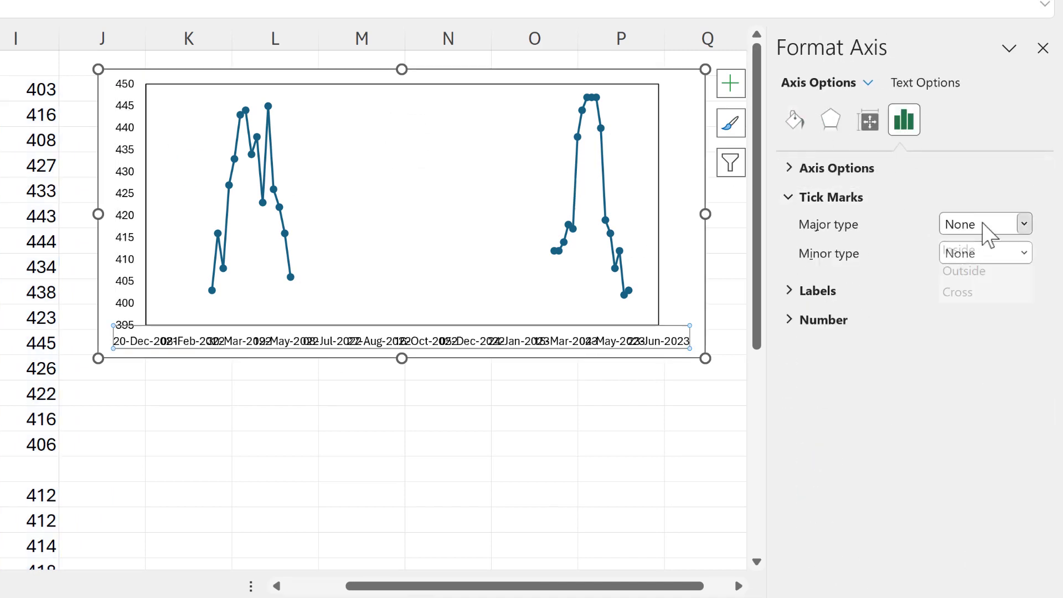
left_click(960, 268)
Set the vertical axis major tick marks to Outside.
left_click(125, 119)
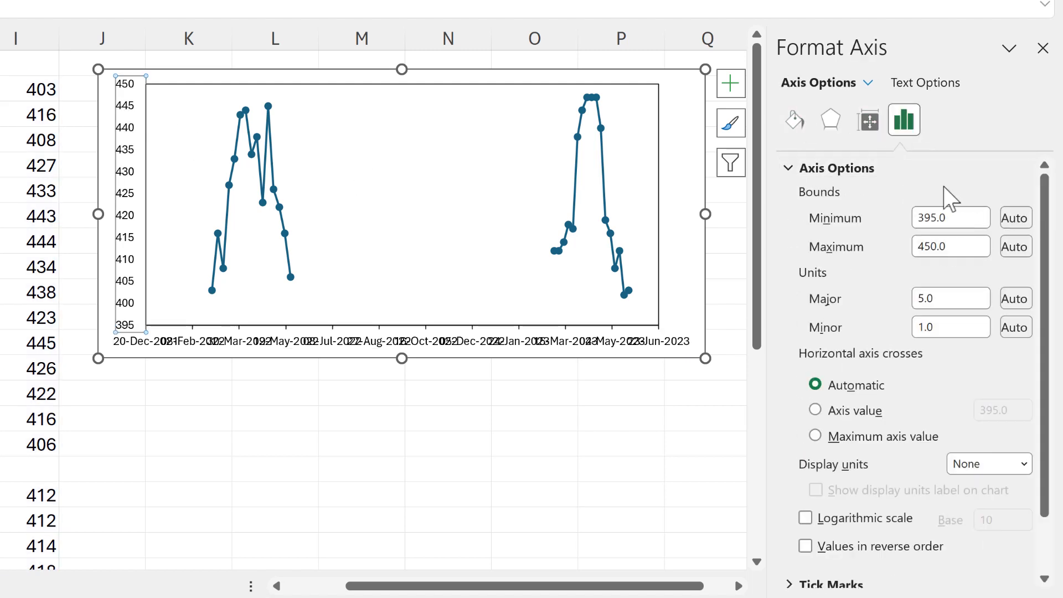
left_click(1025, 223)
left_click(960, 268)
left_click(501, 396)
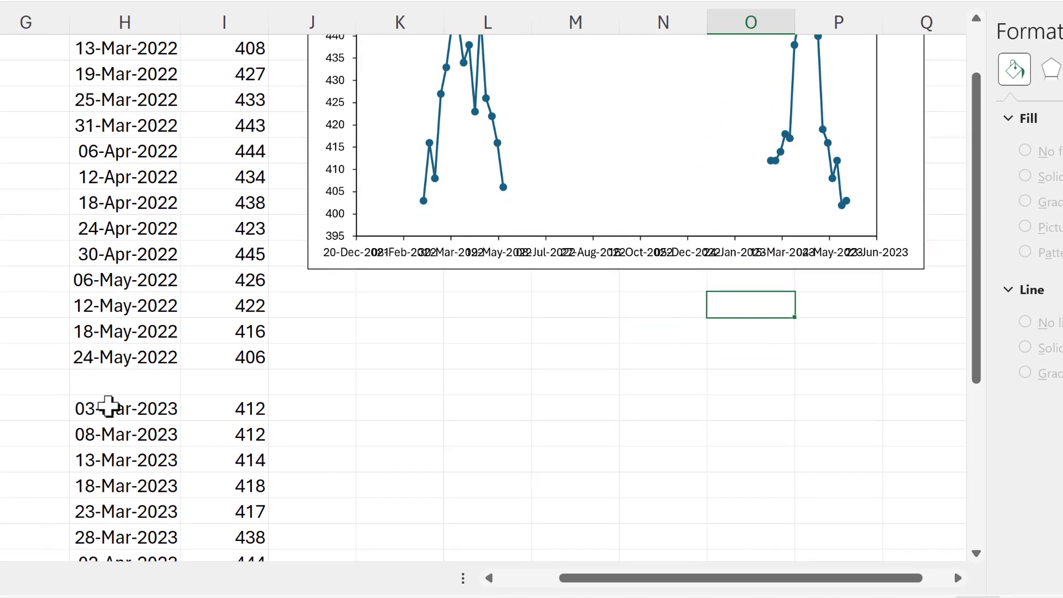
Select the first 2023 date cell in column H.
left_click(108, 407)
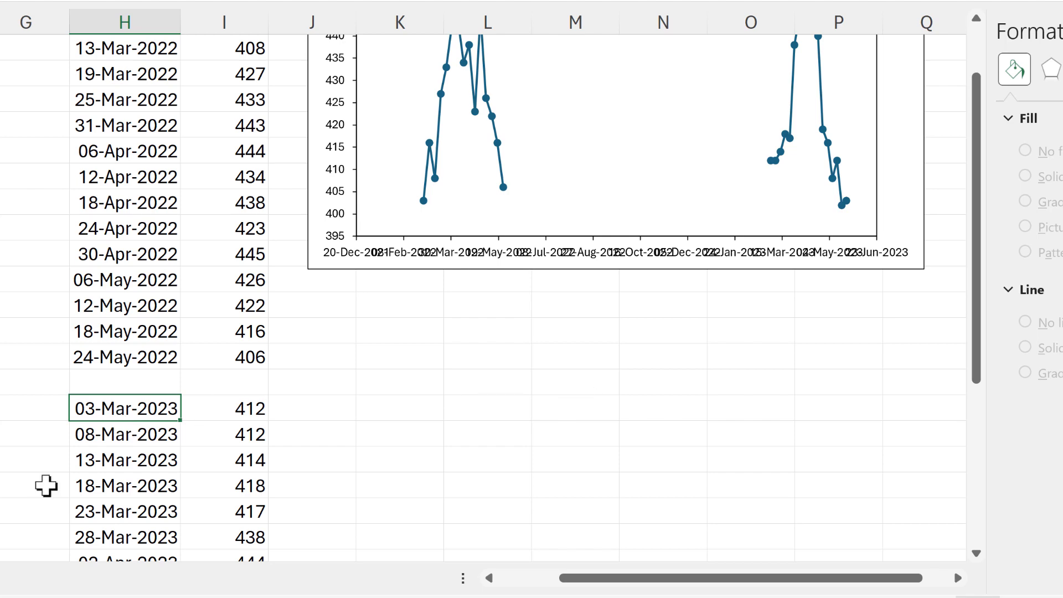
scroll(129, 409, "down", 3)
scroll(148, 340, "up", 4)
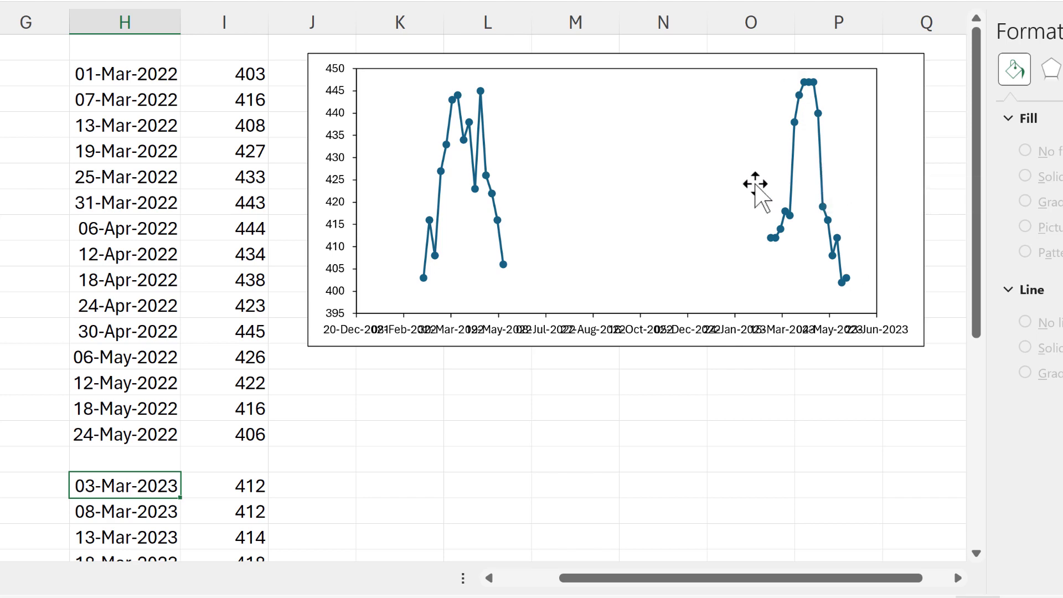
scroll(579, 334, "down", 1)
Subtract 250 days in the first 2023 date formula and fill it down column H.
scroll(493, 408, "down", 3)
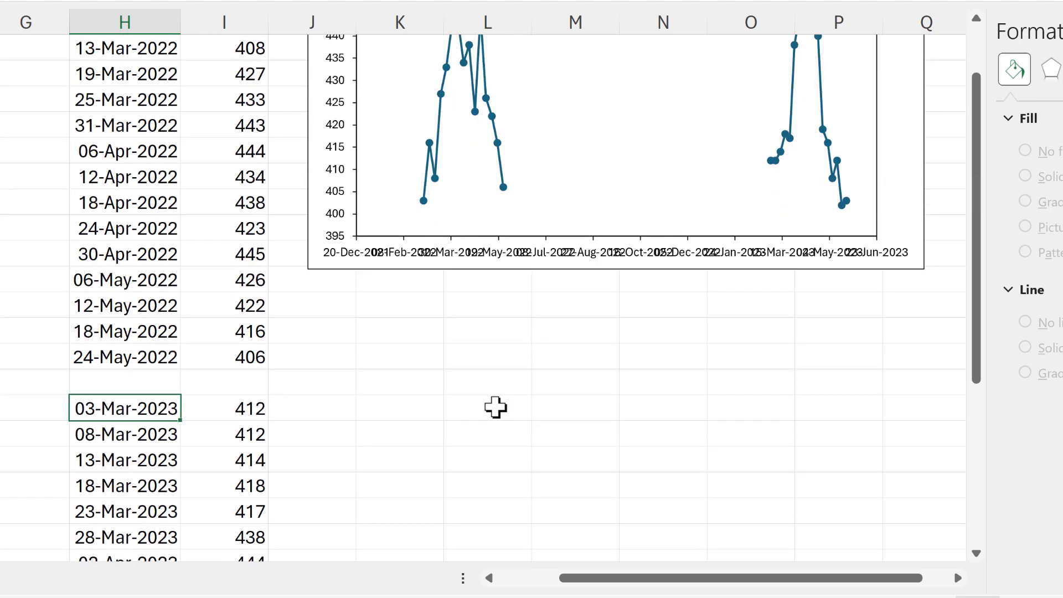
key("F2")
scroll(468, 385, "up", 4)
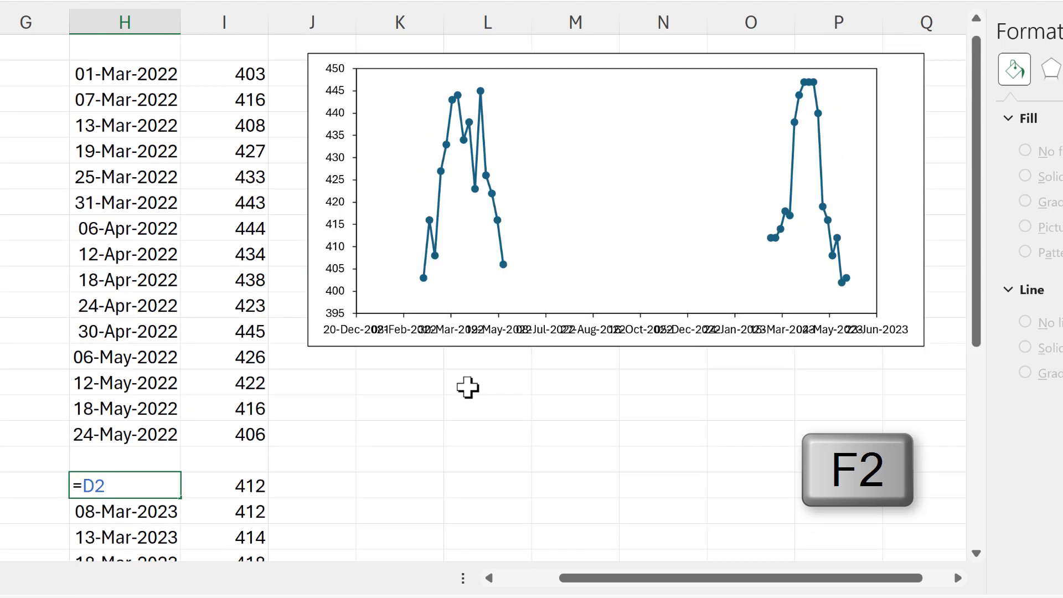
type("-3")
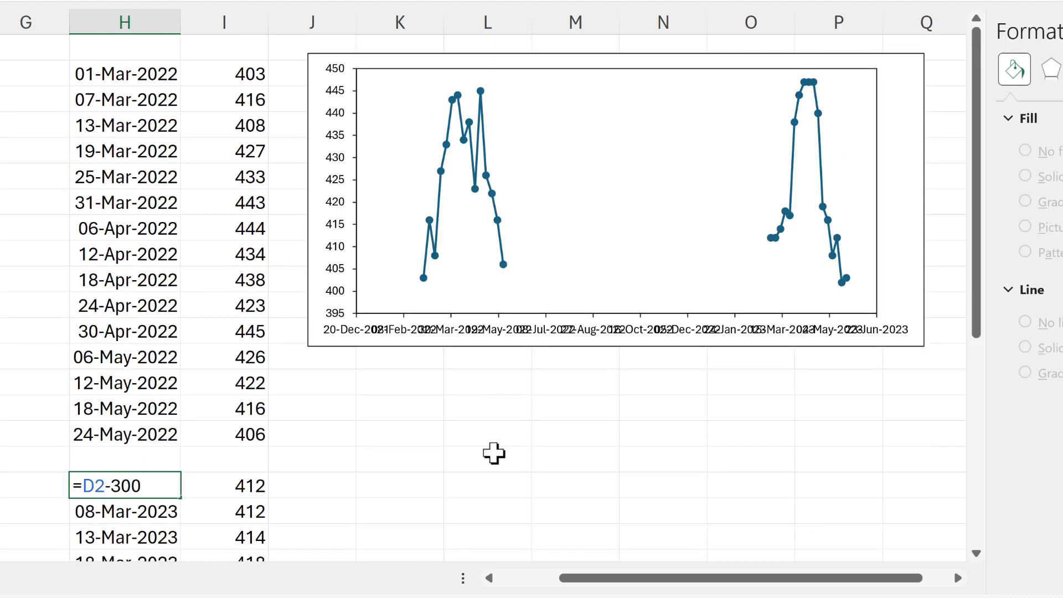
type("00")
key("Return")
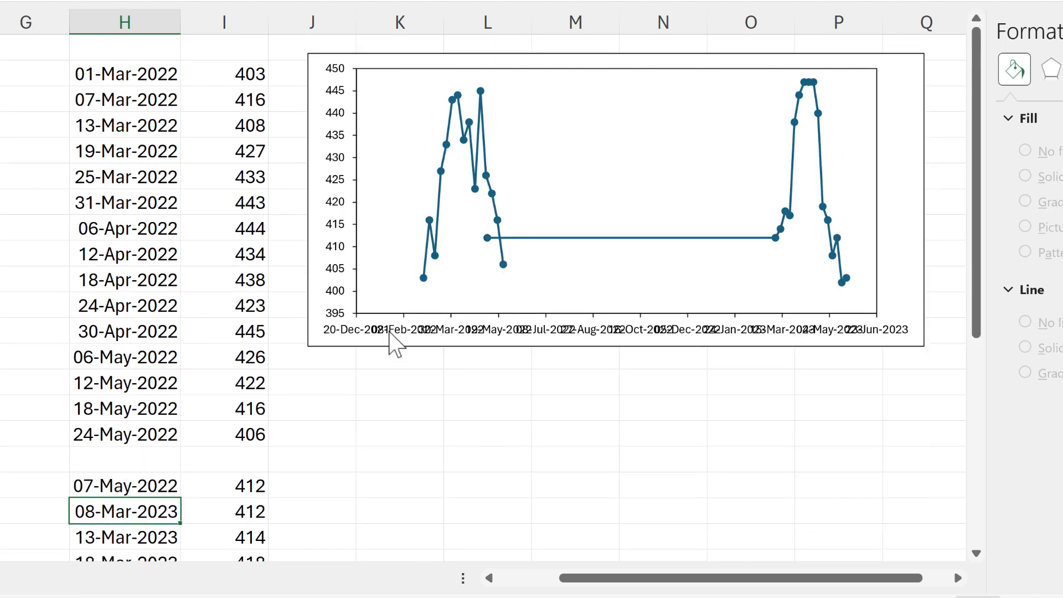
left_click(97, 486)
key("F2")
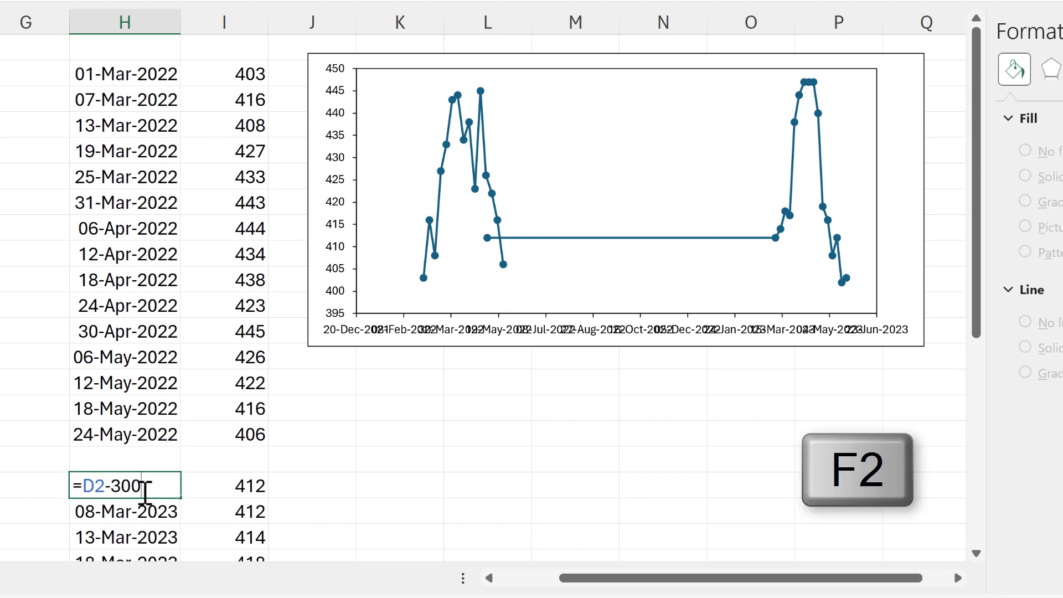
key("BackSpace")
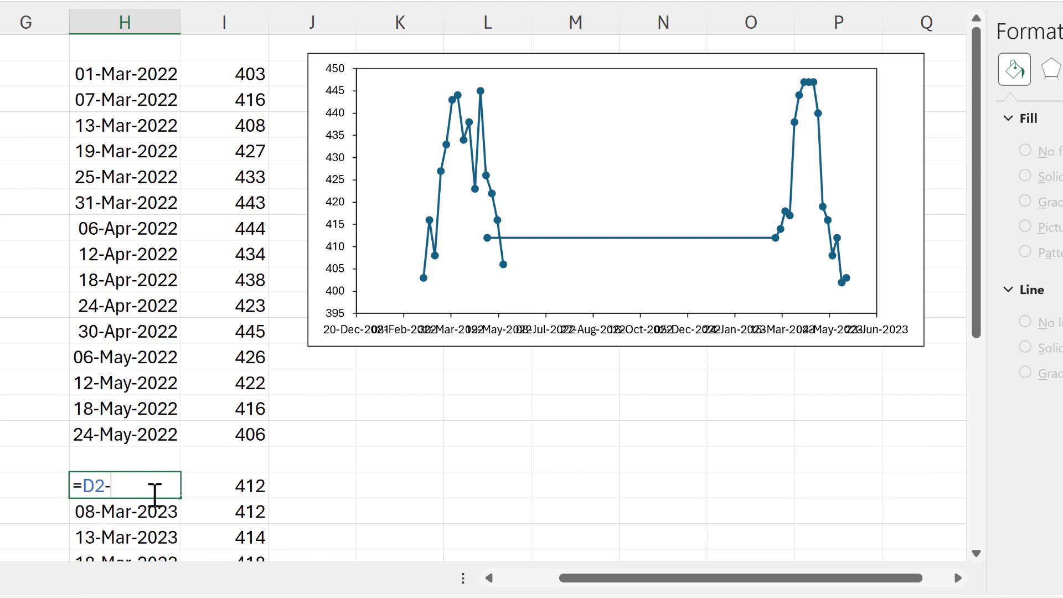
key("Return")
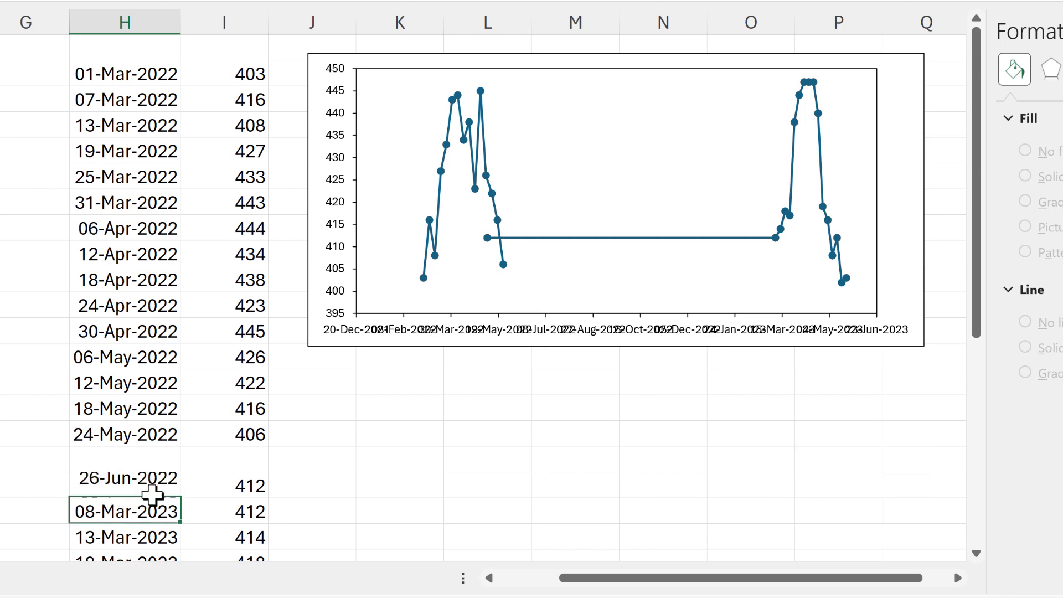
left_click(171, 493)
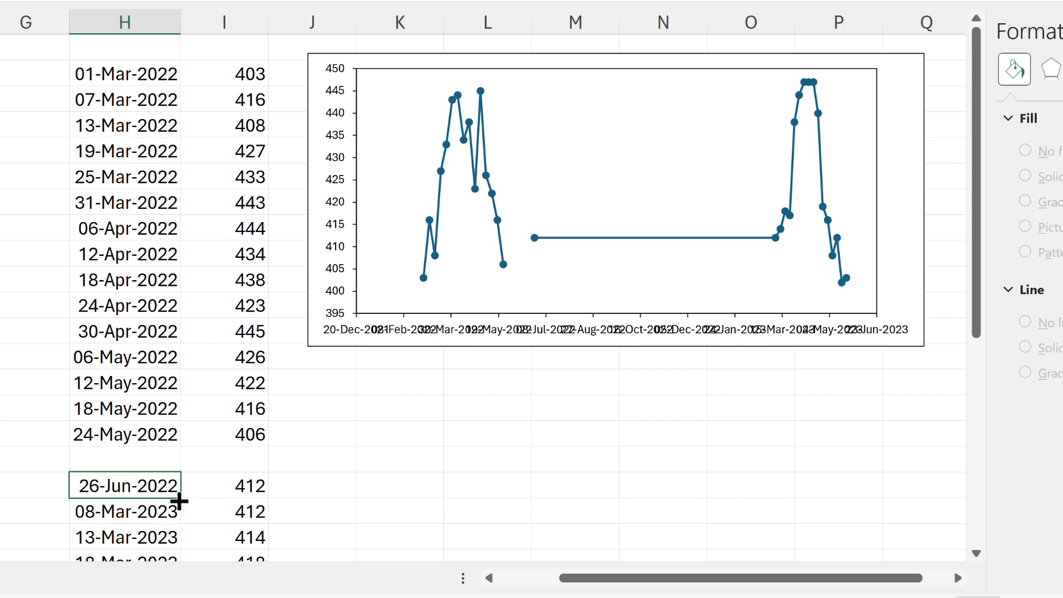
double_click(179, 501)
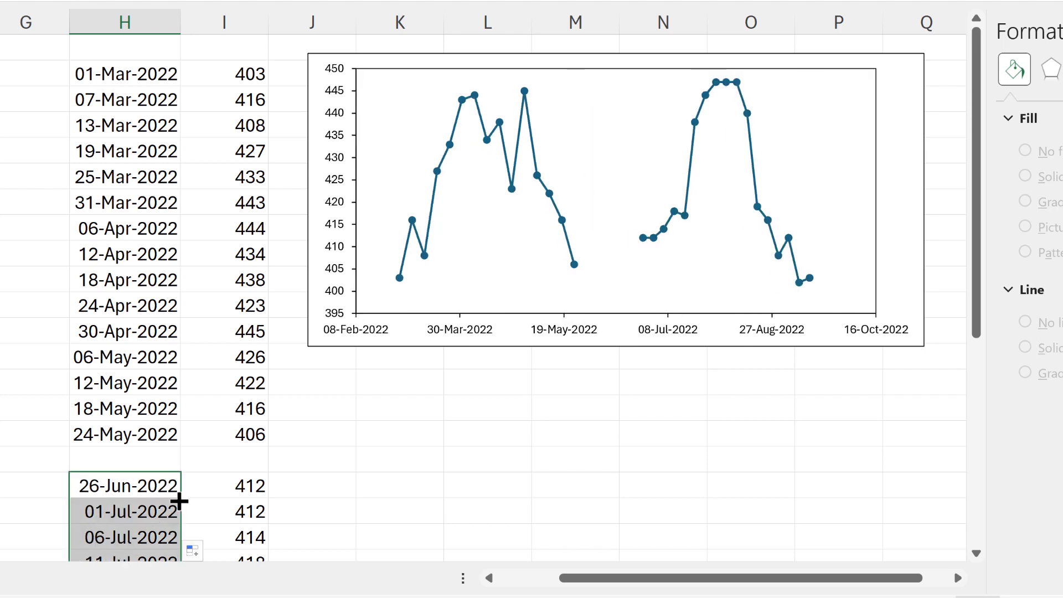
left_click(384, 455)
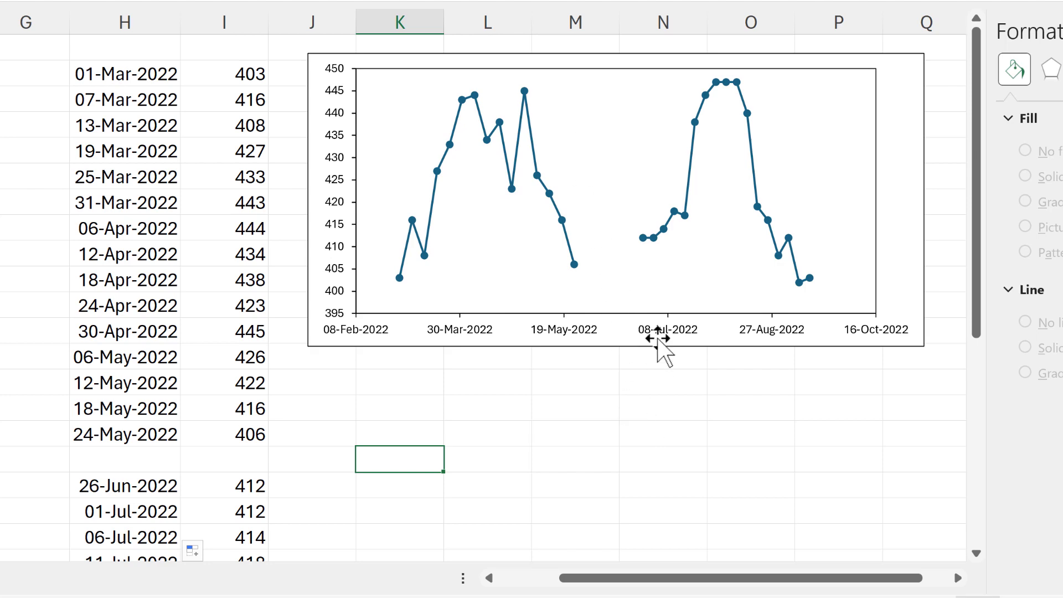
Set the date axis bounds to minimum 25/2/22 and maximum 44822.
double_click(557, 339)
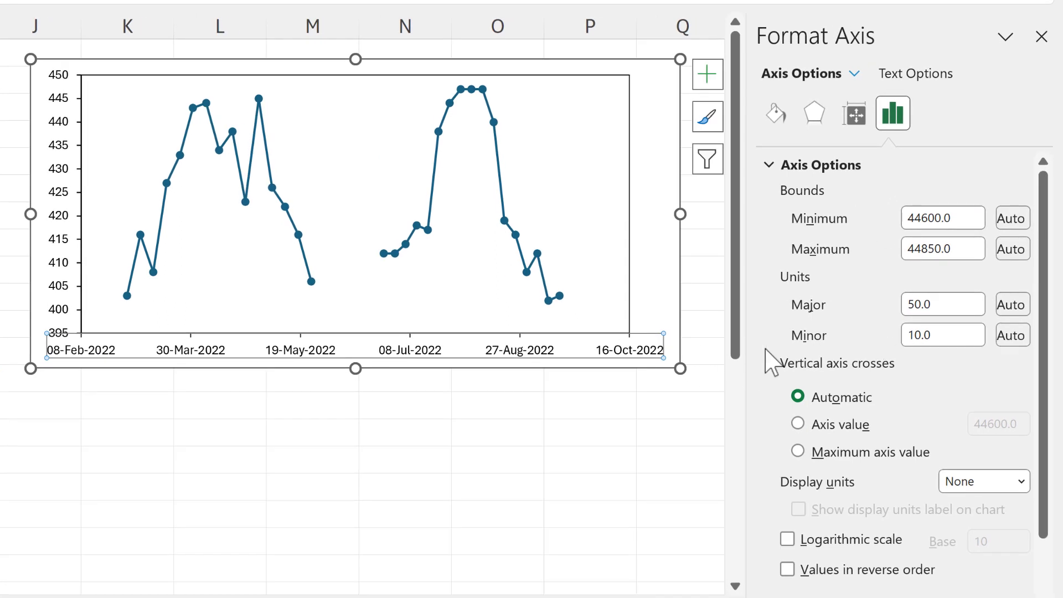
left_click_drag(973, 224, 897, 211)
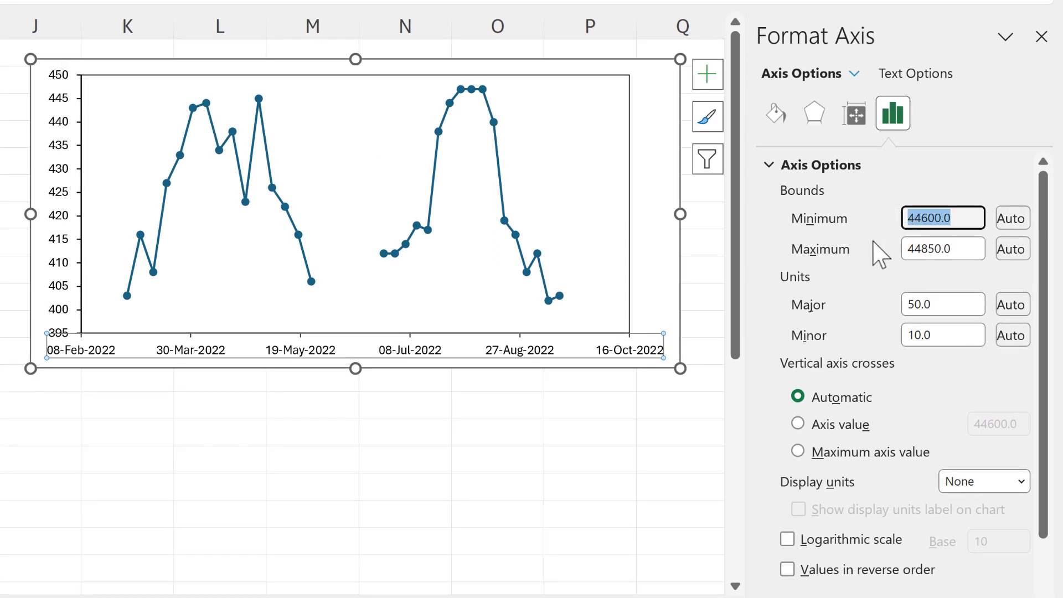
type("25")
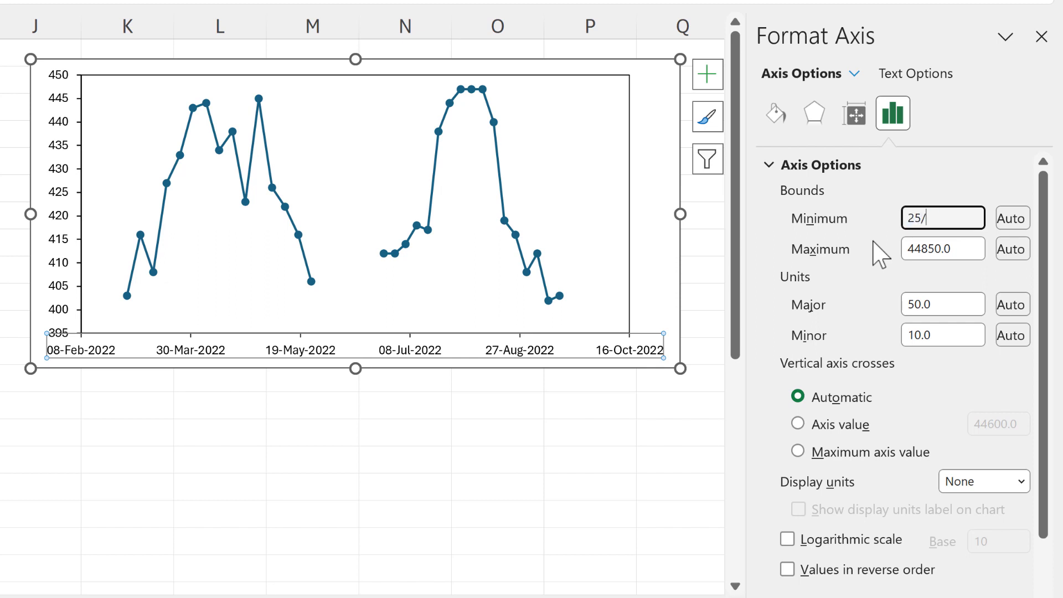
type("/2/22")
key("Return")
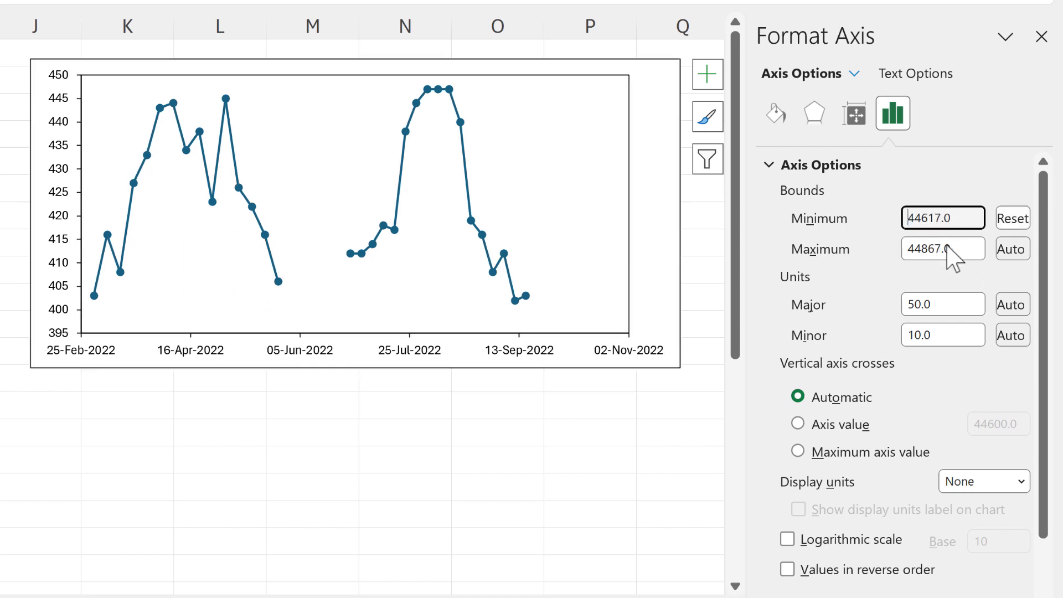
left_click_drag(961, 249, 883, 247)
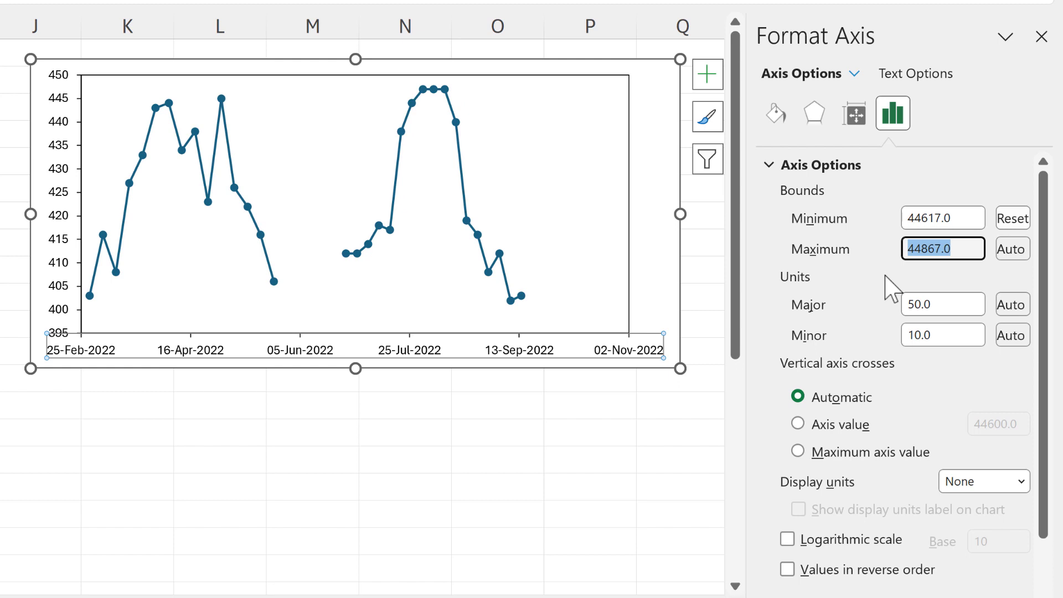
type("15/9/22")
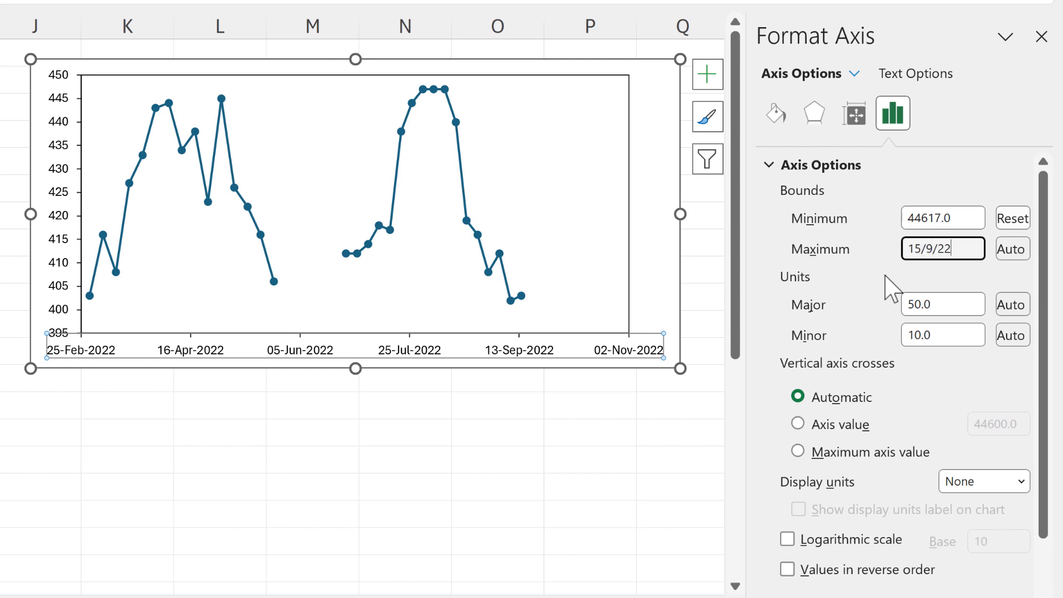
key("Return")
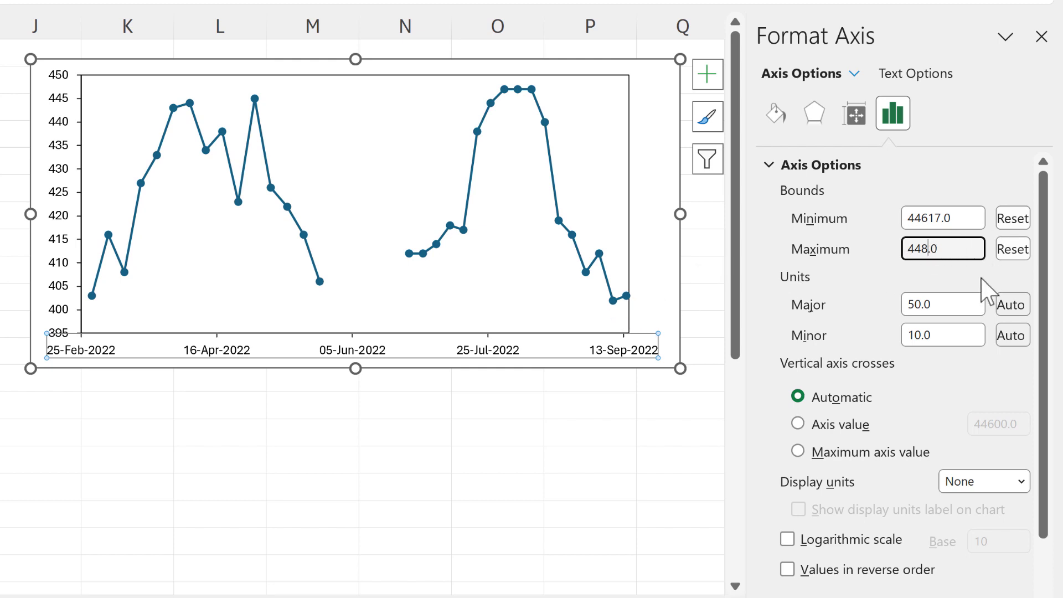
key("Return")
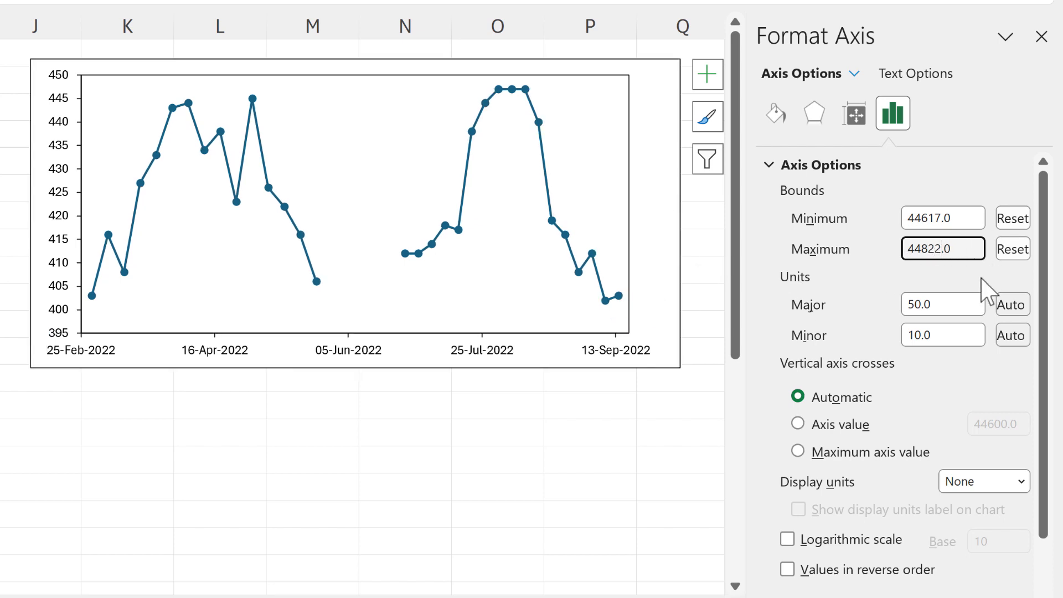
left_click(966, 304)
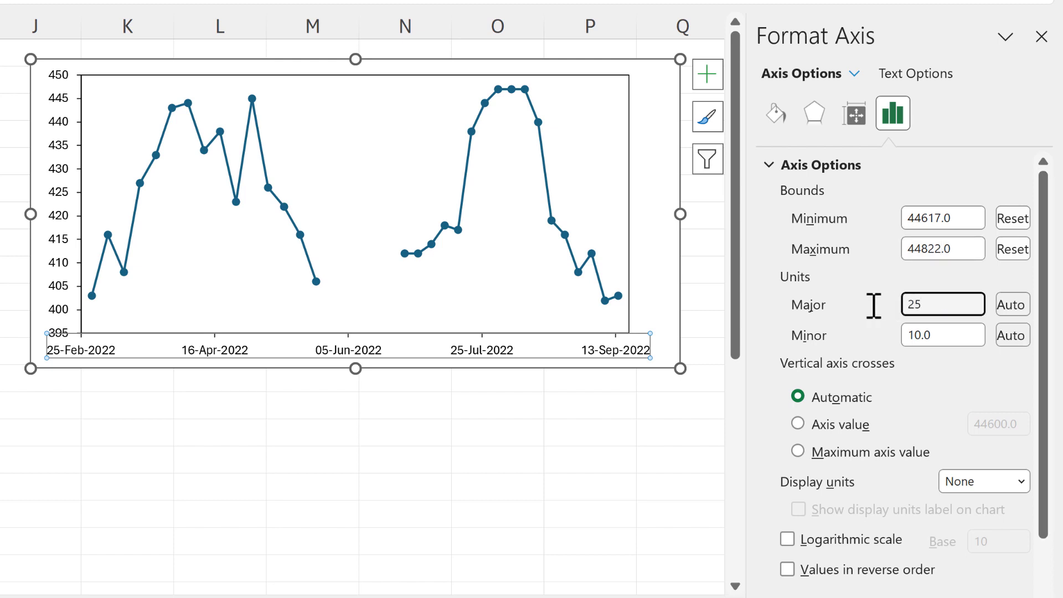
Set the axis major unit to 25 and add a dd-mmm number format code.
key("Return")
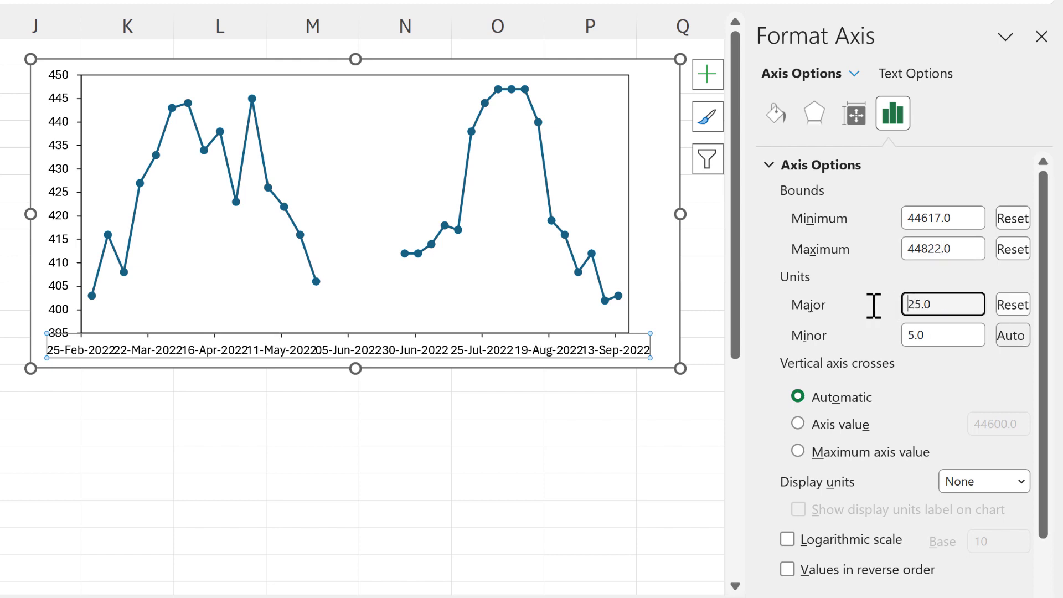
left_click(857, 171)
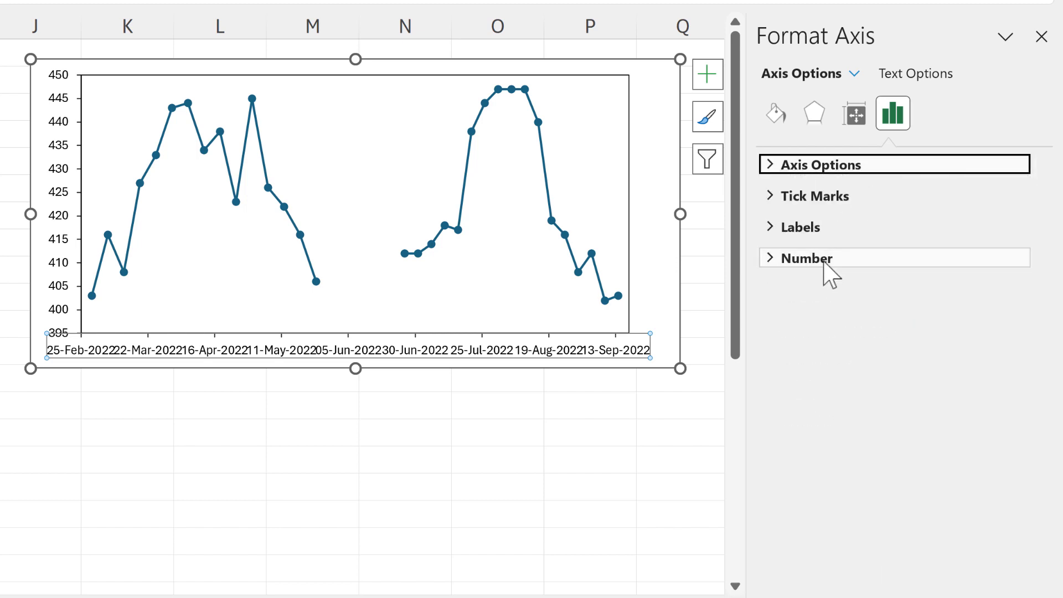
left_click(830, 264)
left_click(883, 423)
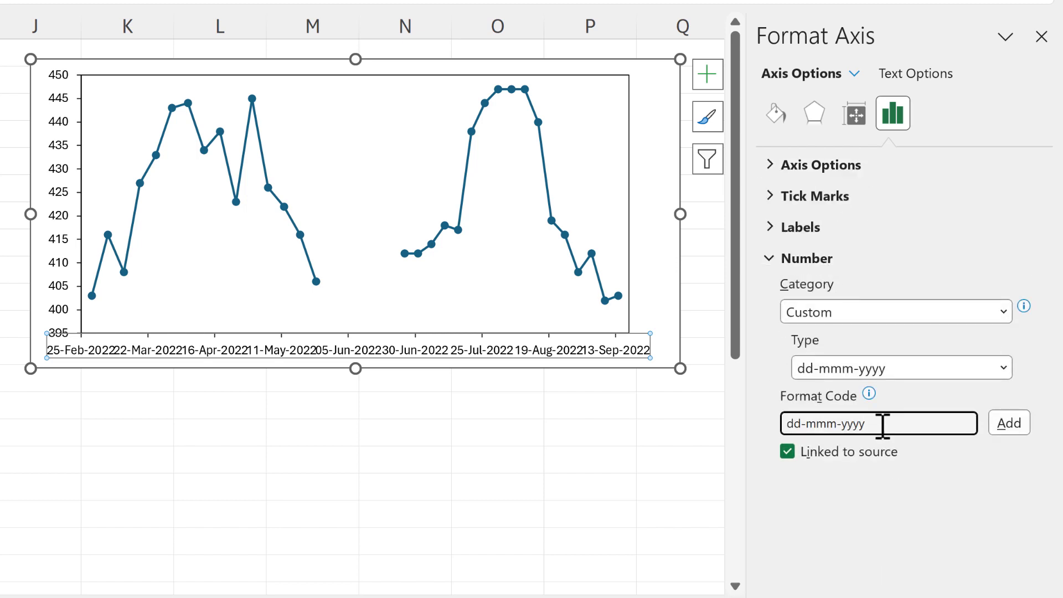
left_click(1002, 424)
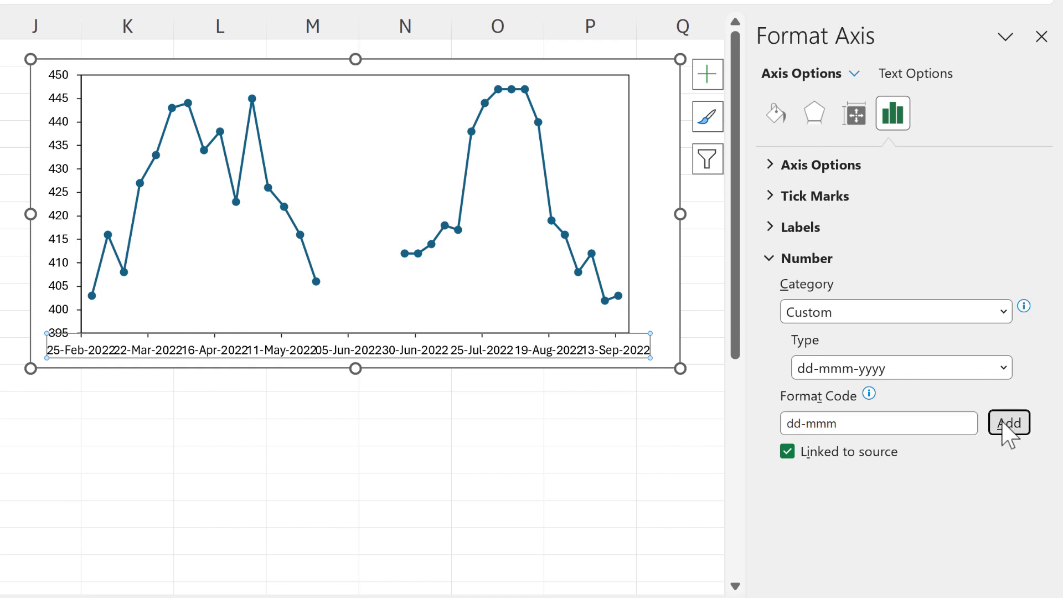
left_click(859, 168)
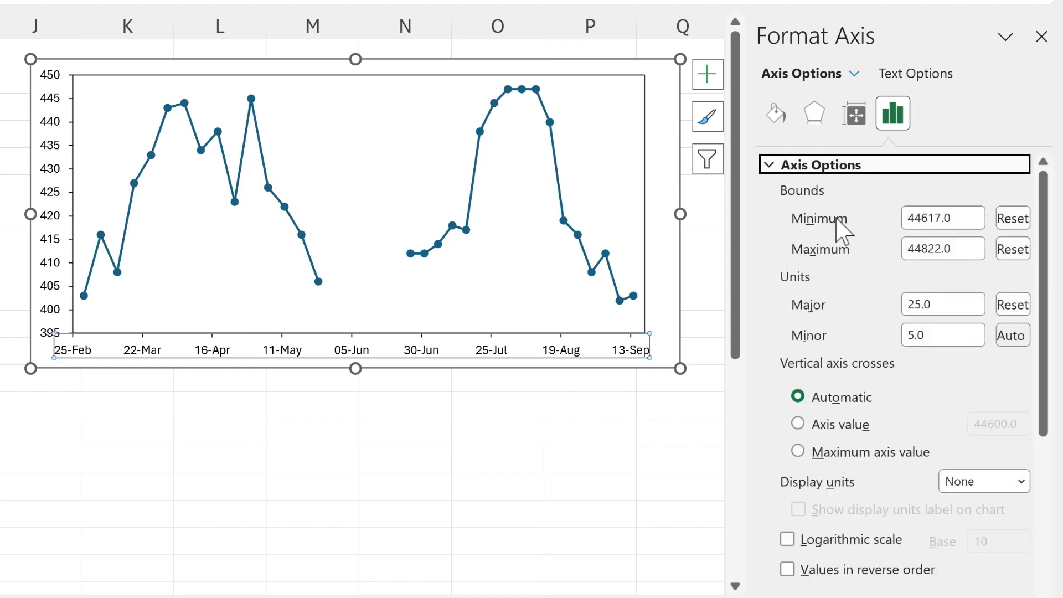
left_click(948, 308)
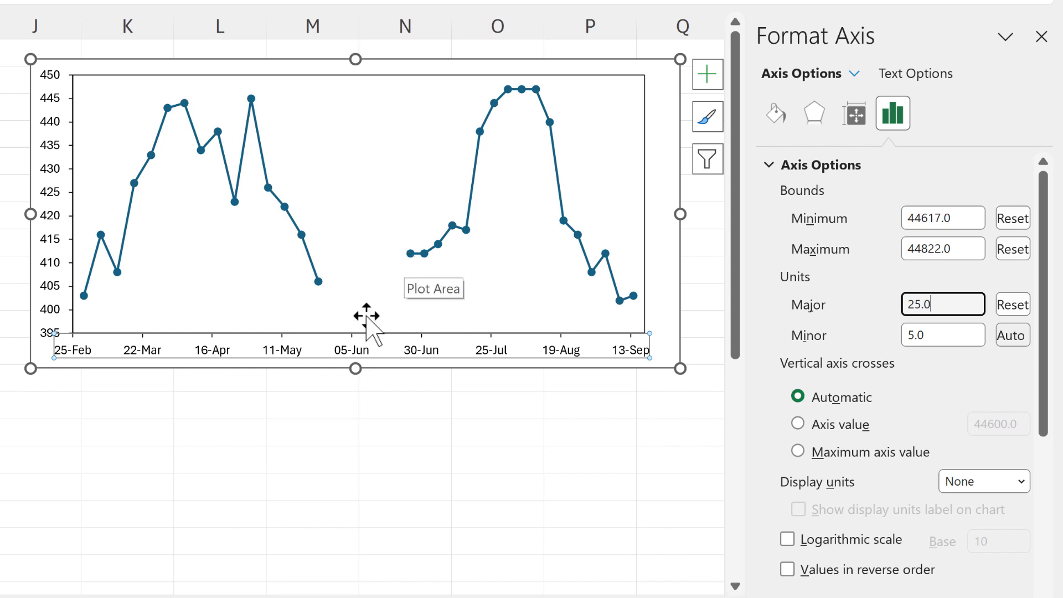
Change the axis major unit to 23 and the maximum bound to 44824.
left_click_drag(933, 303, 891, 305)
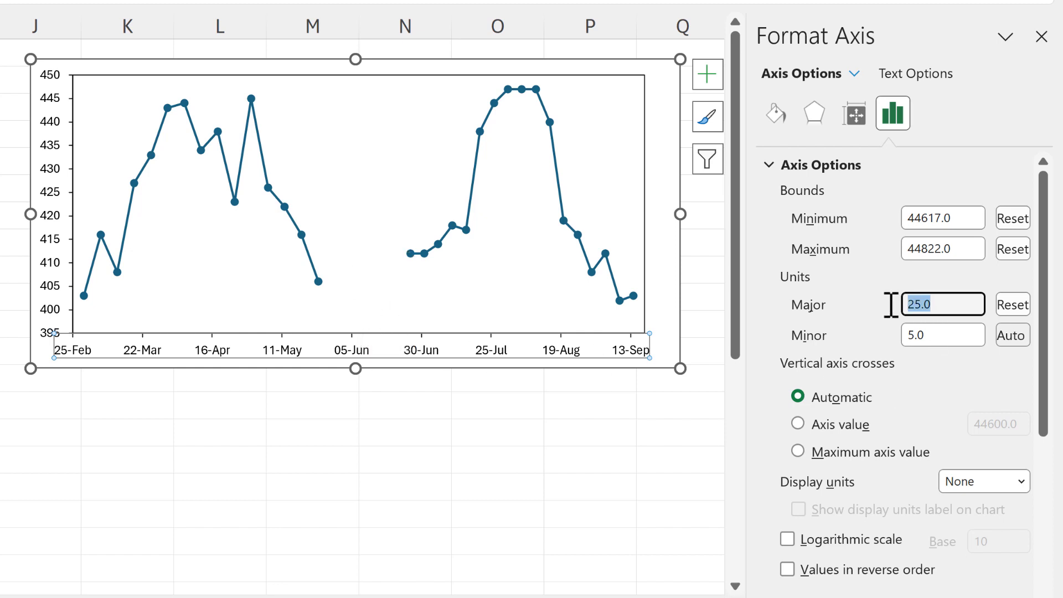
type("23")
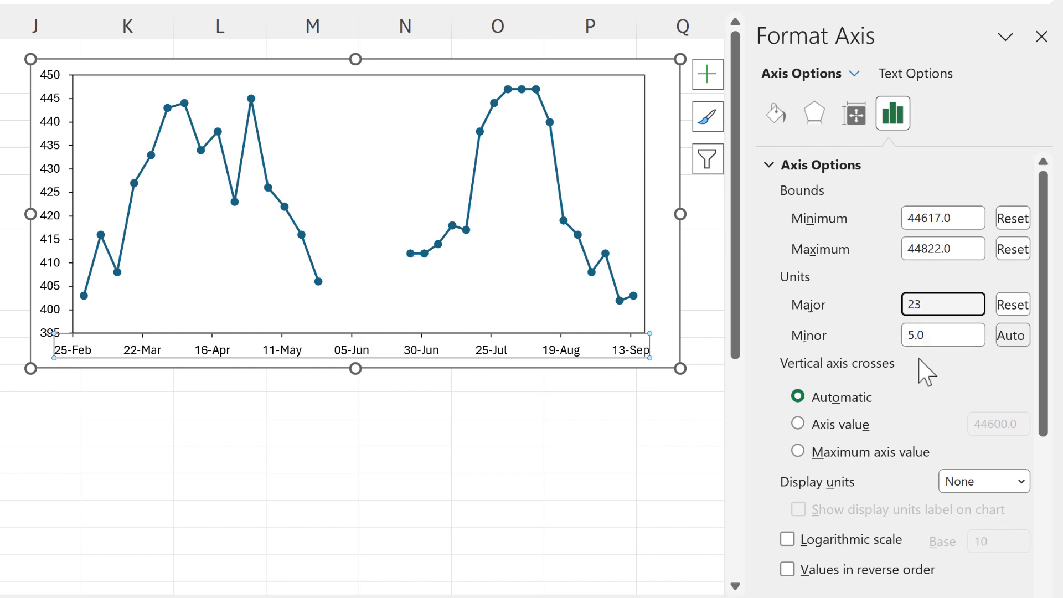
key("Return")
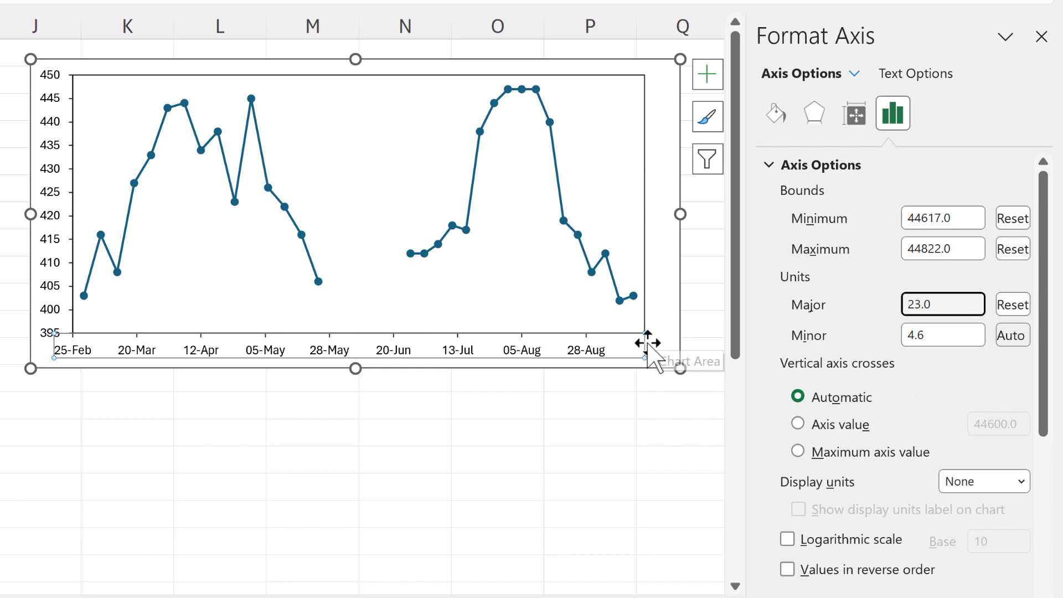
left_click(940, 255)
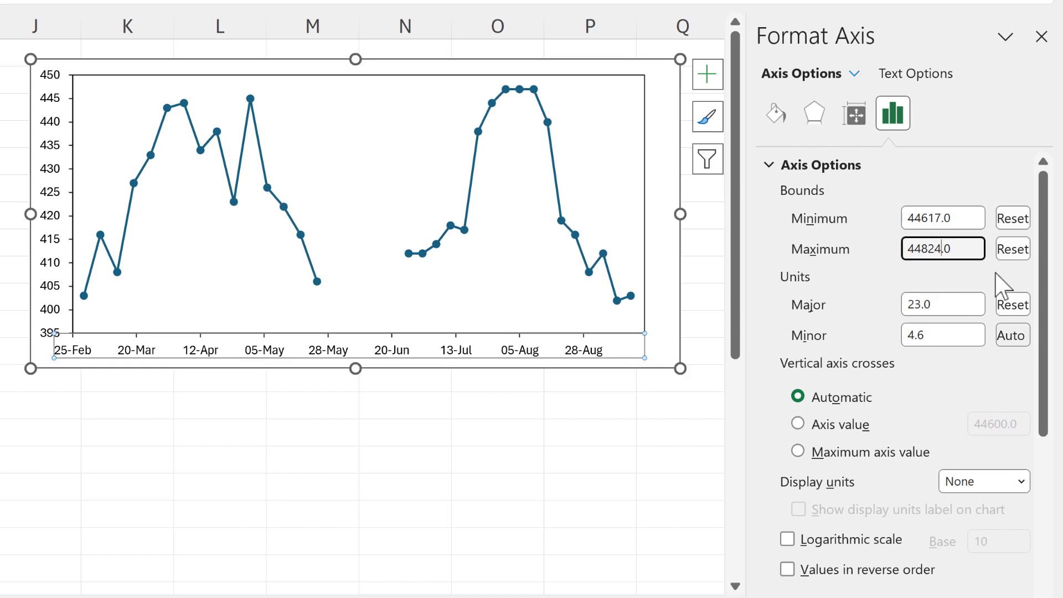
left_click(344, 445)
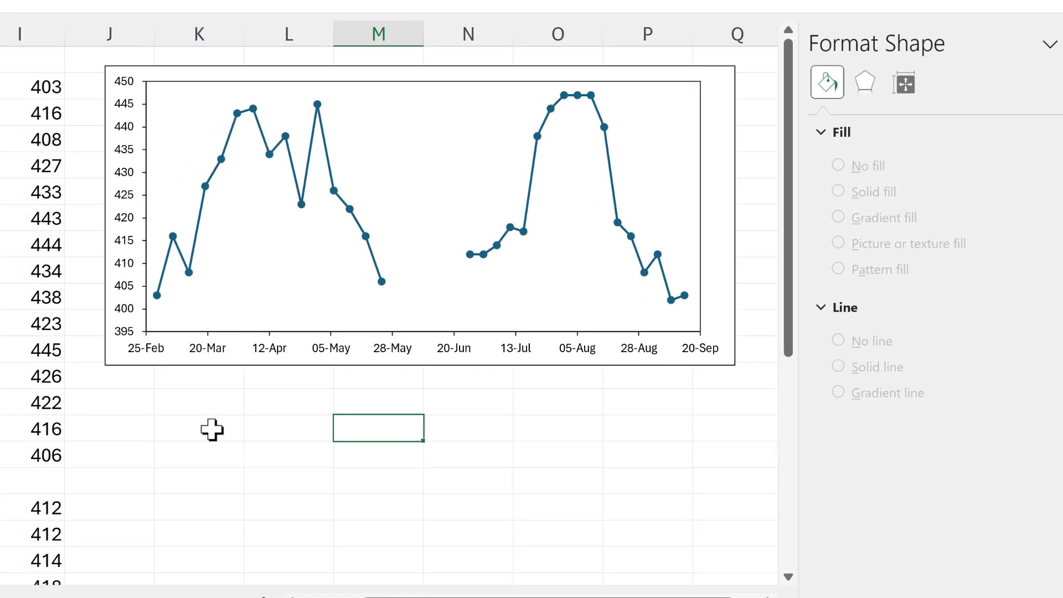
Enter 25/2/2022 in K15, format-paint a date style onto it, and widen column K.
left_click(152, 434)
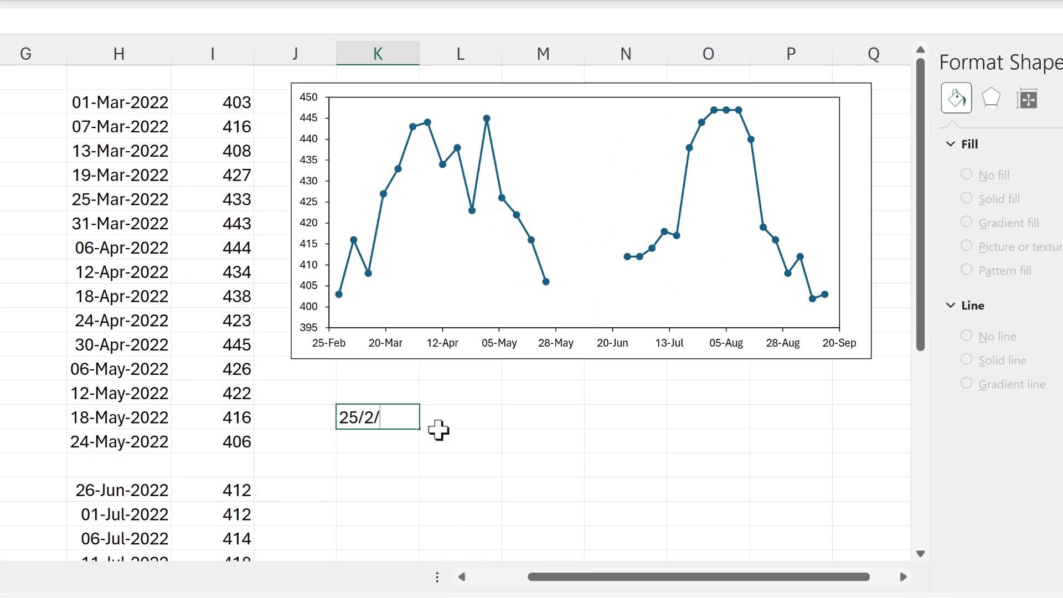
type("2022")
key("Return")
left_click(96, 370)
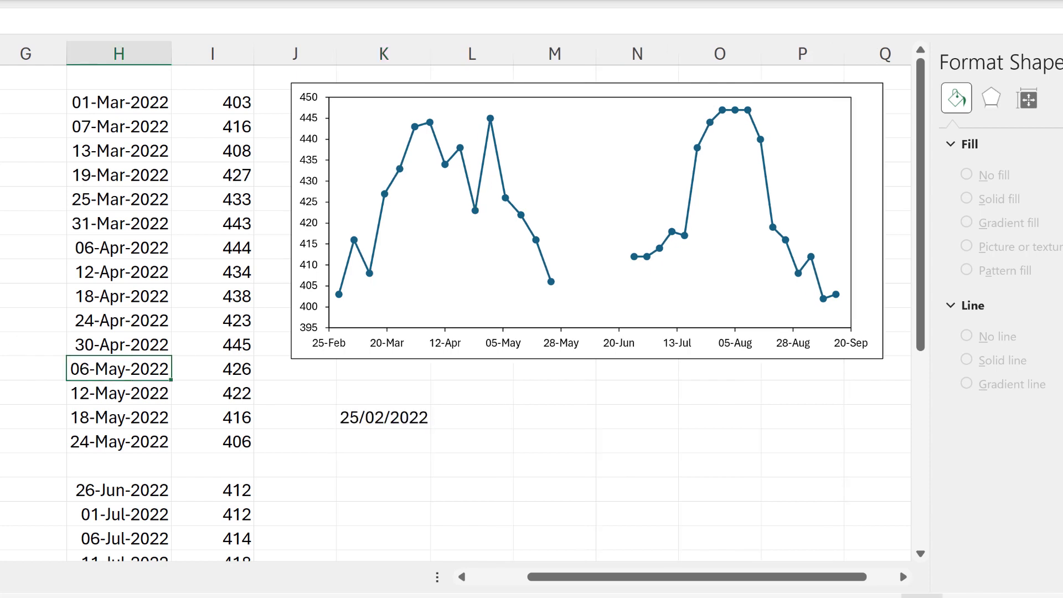
left_click(413, 422)
left_click(398, 442)
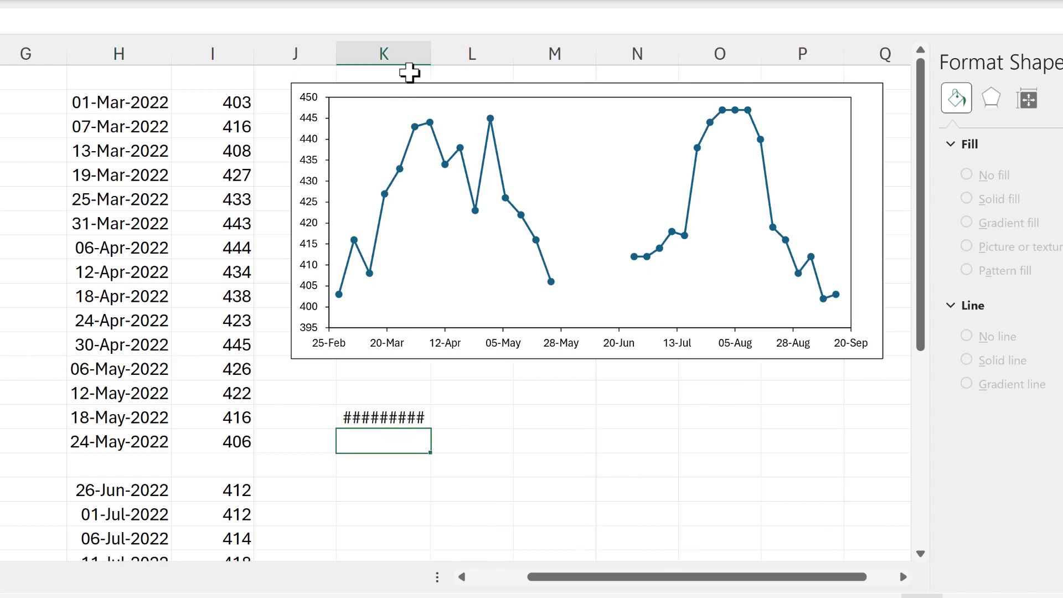
double_click(432, 61)
Add =K15+23 below and fill the 23-day date series down to 20-Sep-2022.
type("=")
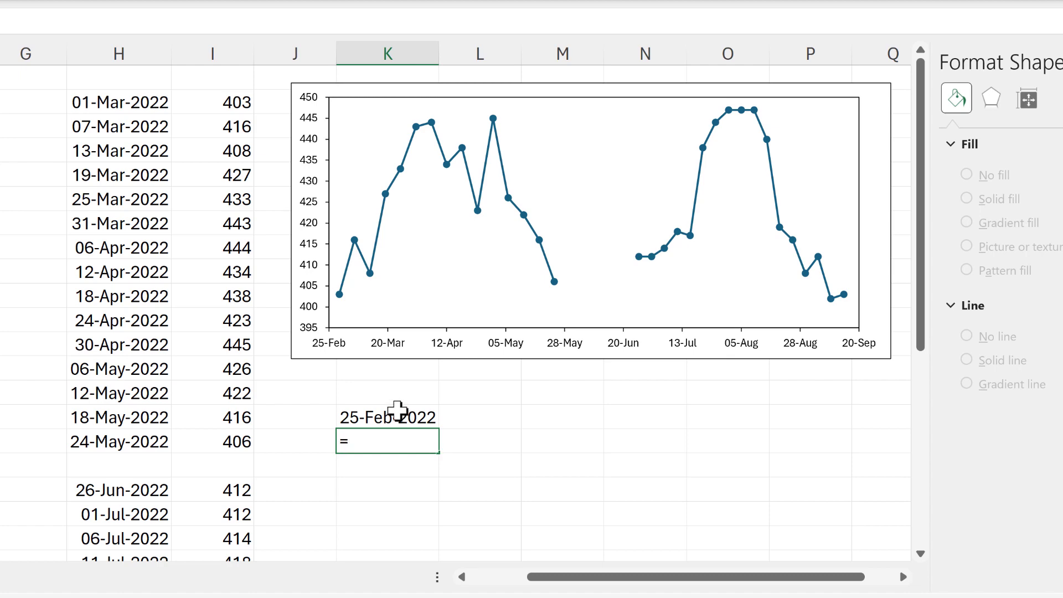
left_click(399, 416)
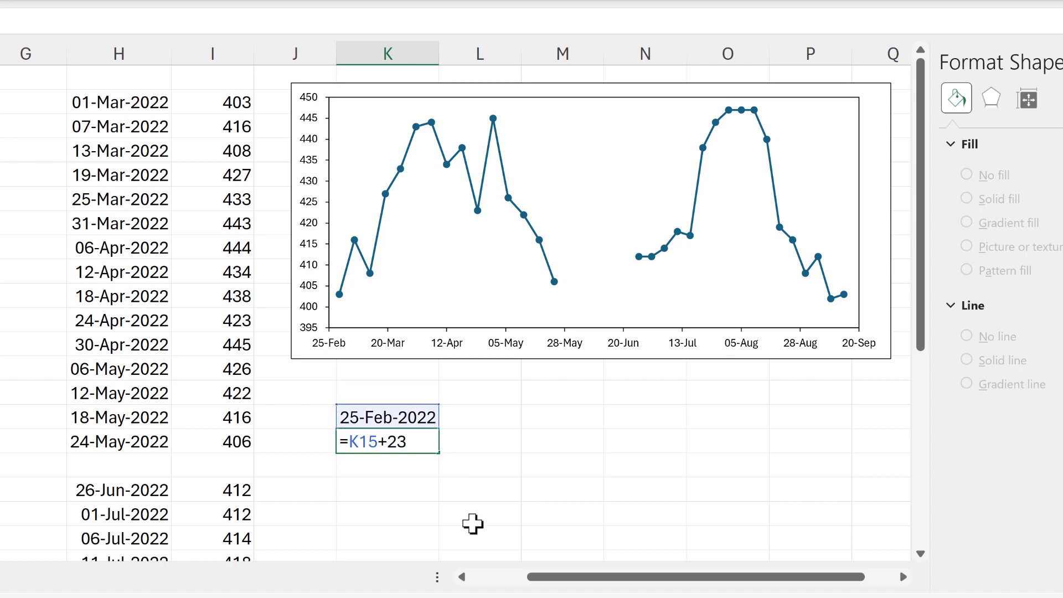
key("Return")
left_click(408, 440)
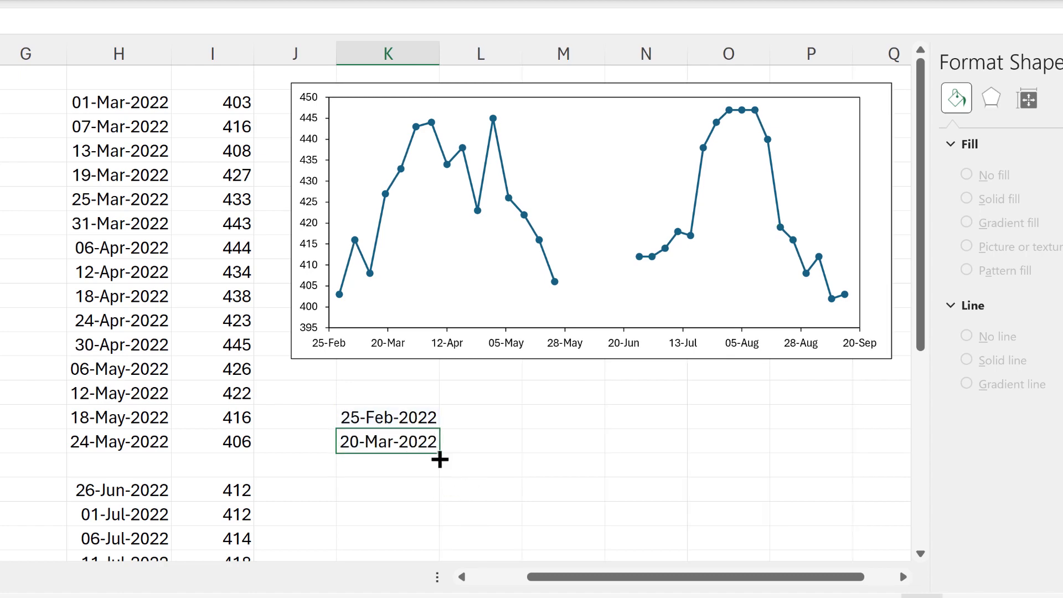
scroll(432, 358, "down", 2)
left_click_drag(438, 313, 437, 499)
left_click(385, 265)
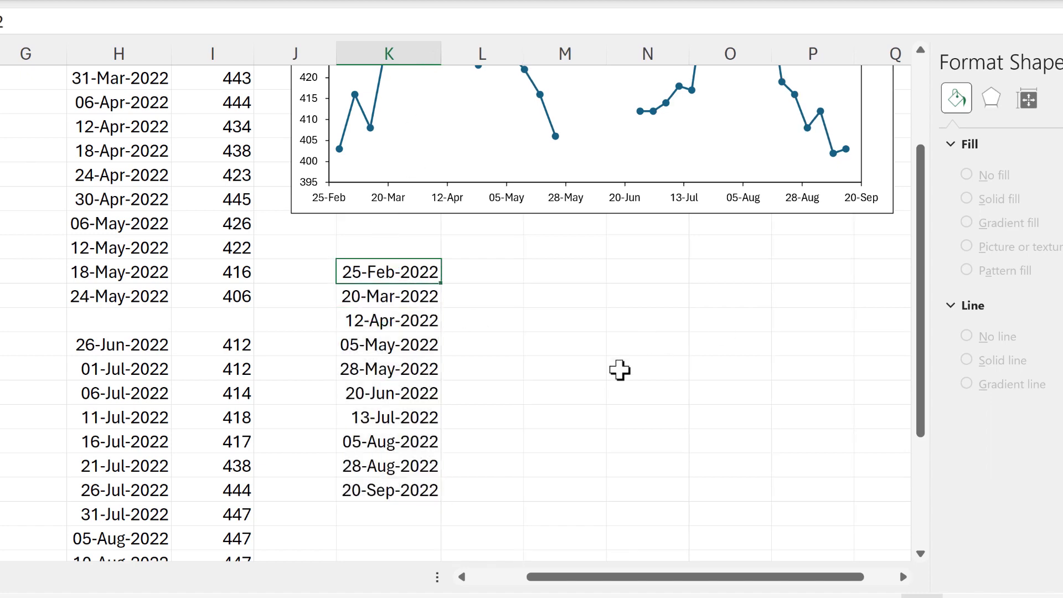
scroll(619, 370, "up", 2)
left_click(491, 413)
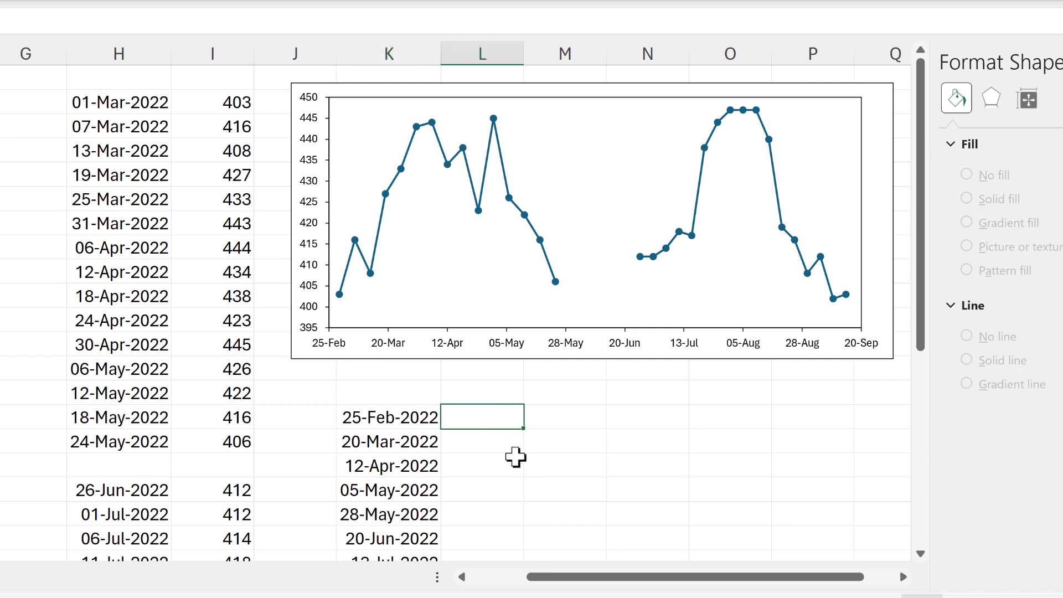
Fill column L with =K15 copied down to 28-May-2022 and autofit the column.
type("=")
left_click(376, 419)
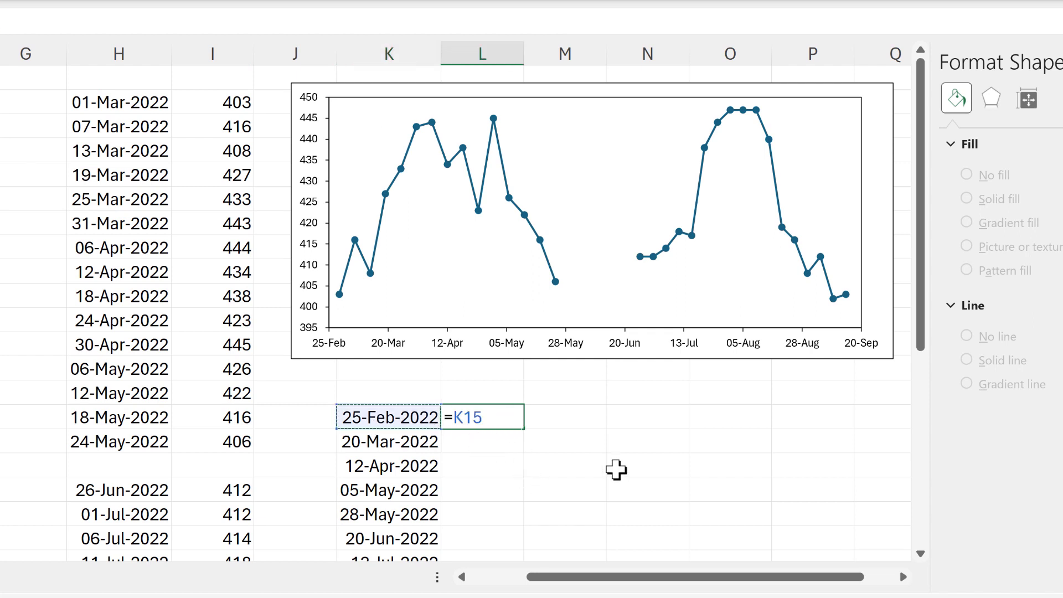
key("Return")
scroll(604, 394, "down", 1)
left_click(493, 347)
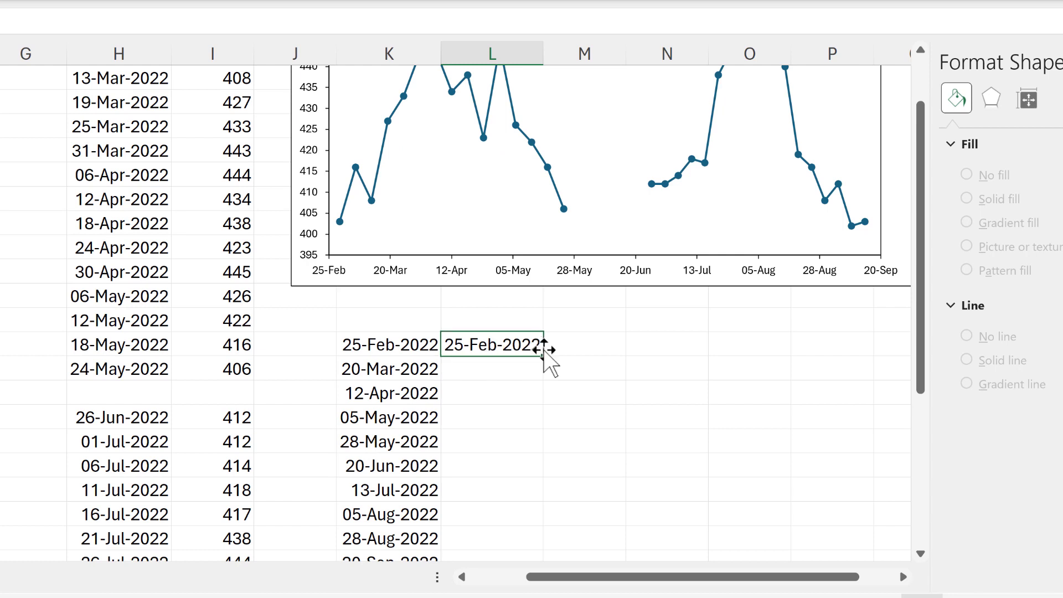
left_click_drag(543, 356, 504, 479)
double_click(537, 60)
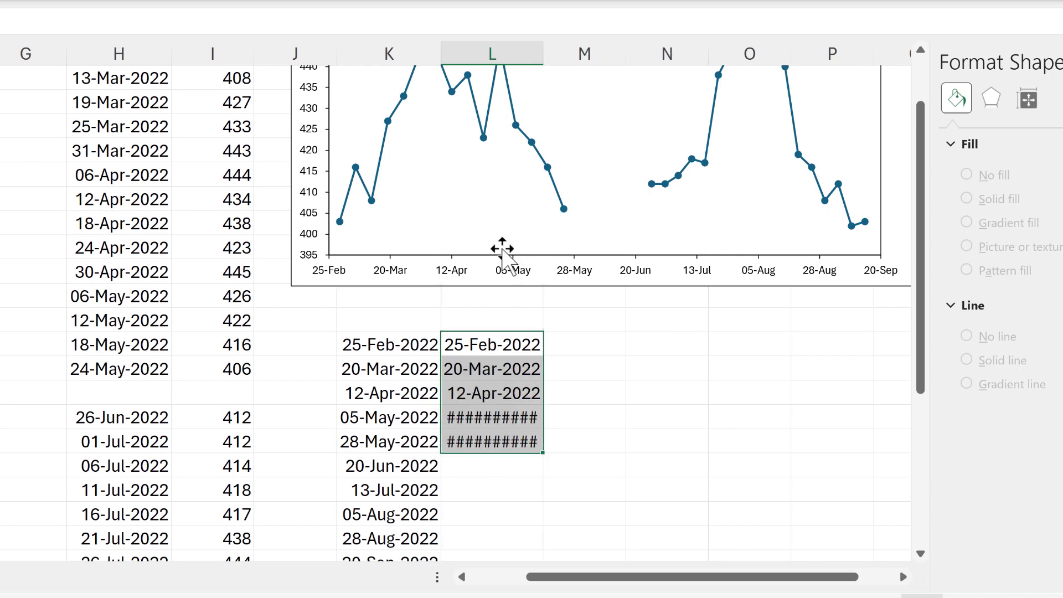
left_click(476, 464)
Inspect the formula behind the 26-Jun-2022 axis date without changing it.
scroll(467, 498, "down", 1)
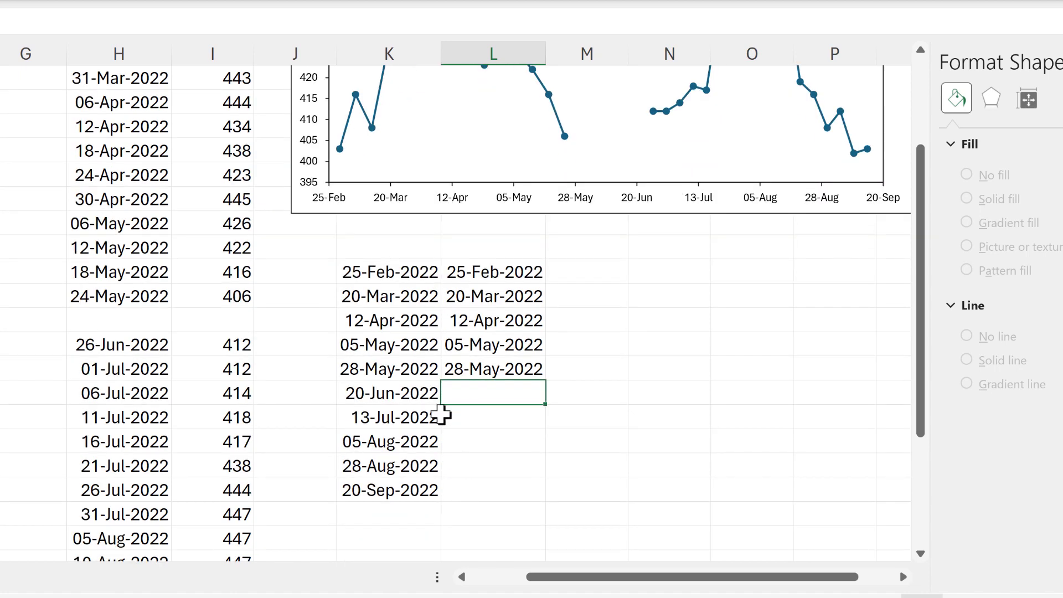
scroll(683, 256, "up", 1)
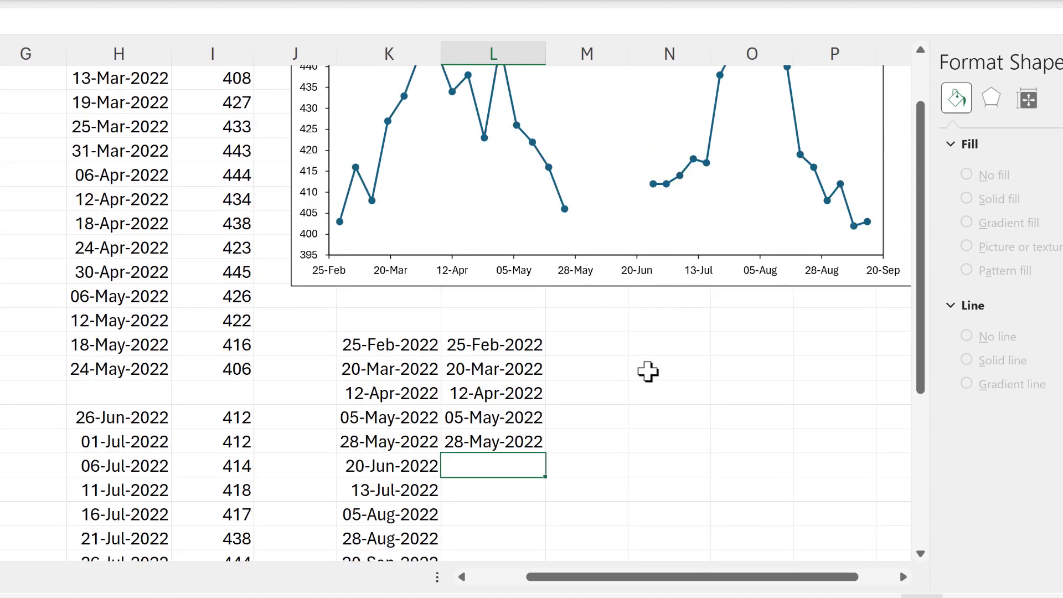
scroll(404, 315, "down", 2)
left_click(127, 269)
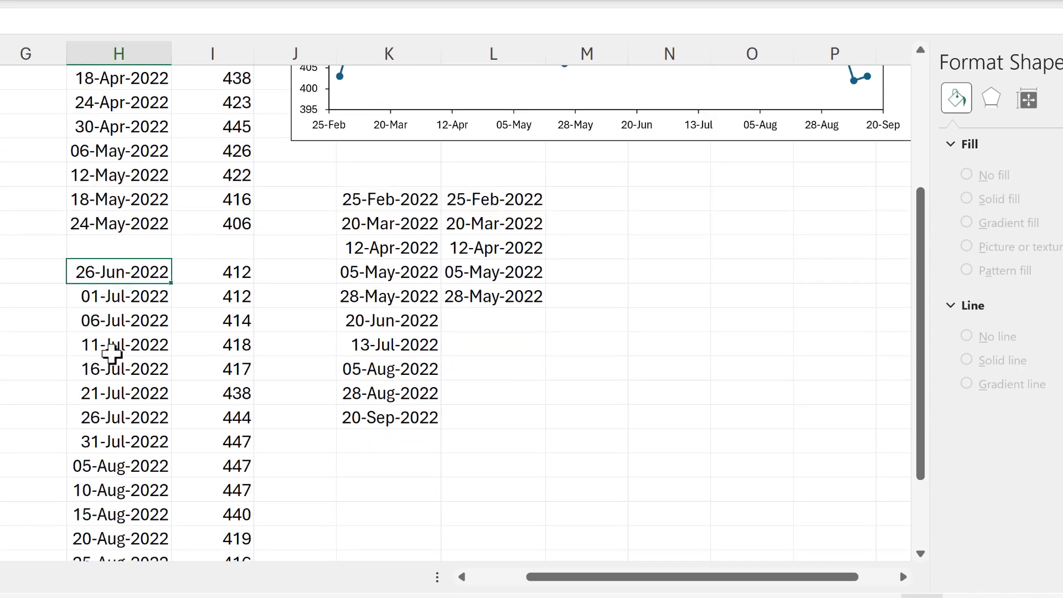
key("F2")
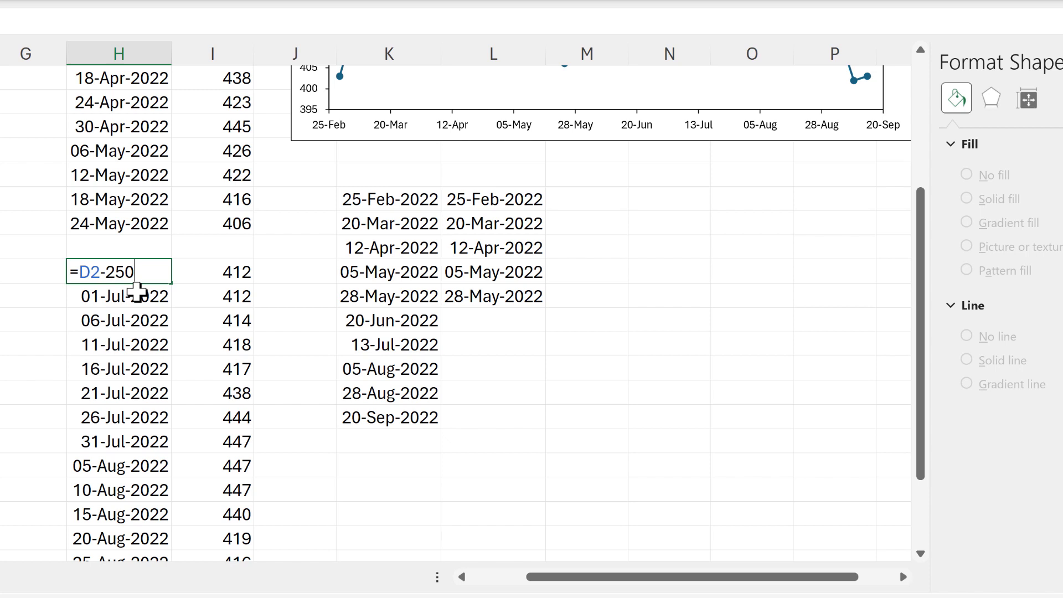
key("Escape")
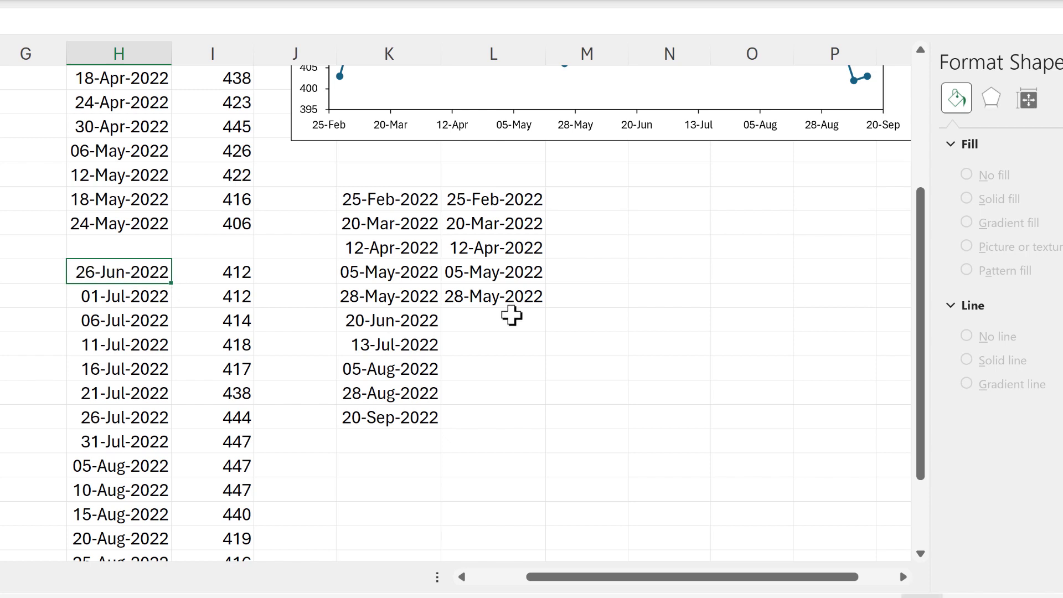
Enter =K20+250 in column L and fill it down to 28-May-2023.
left_click(497, 320)
type("=")
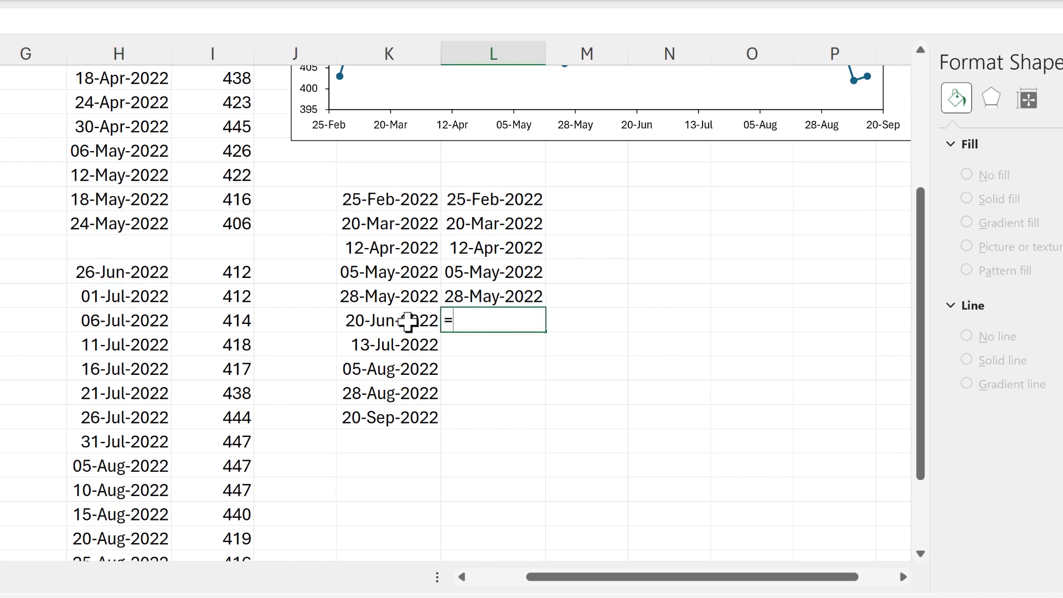
left_click(424, 324)
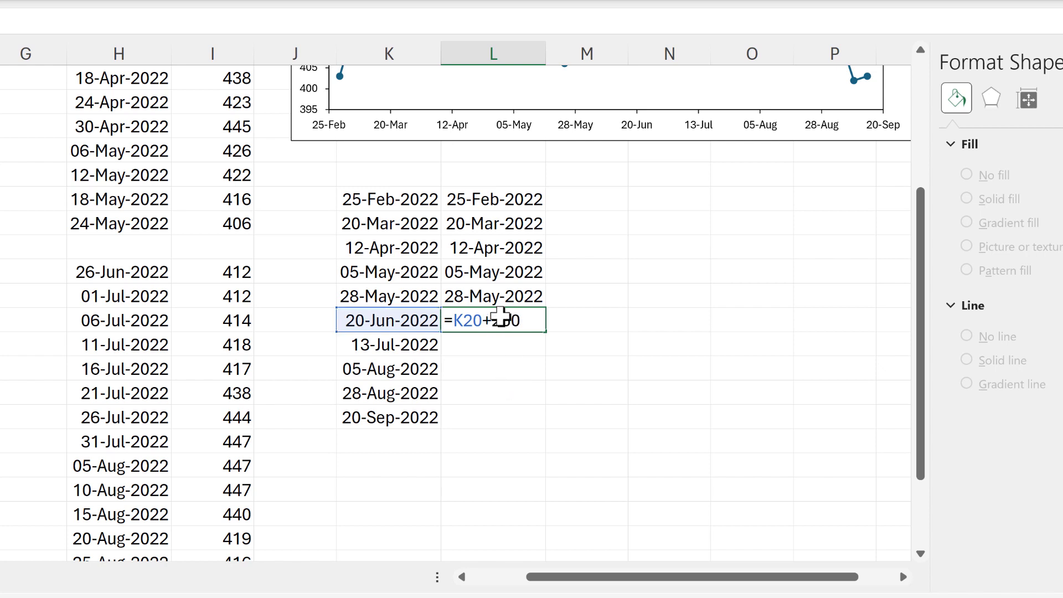
key("ctrl+Return")
left_click_drag(547, 338, 533, 424)
left_click(499, 317)
left_click(507, 413, "shift")
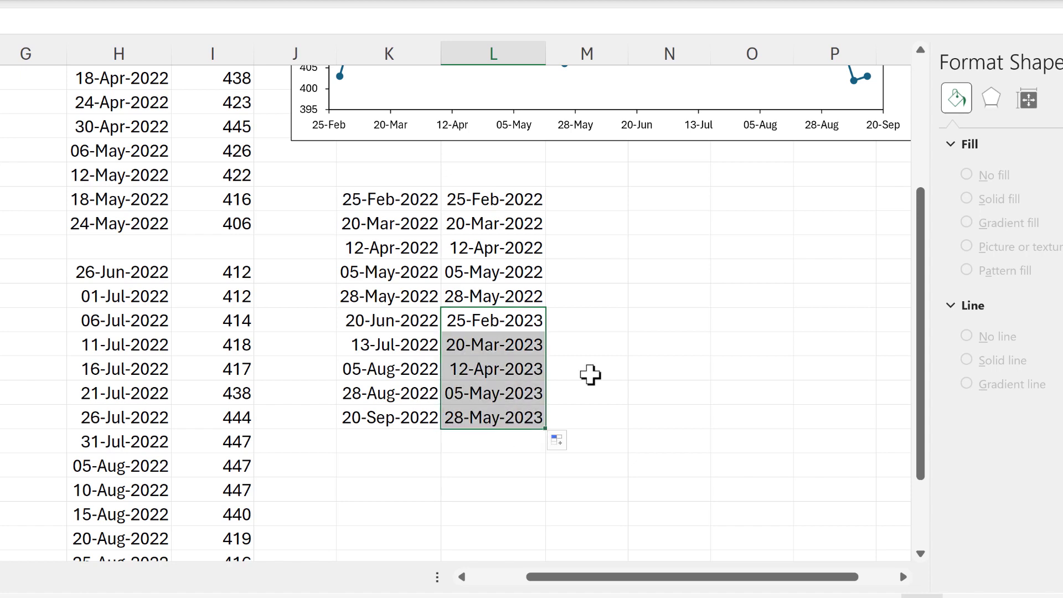
scroll(646, 288, "up", 3)
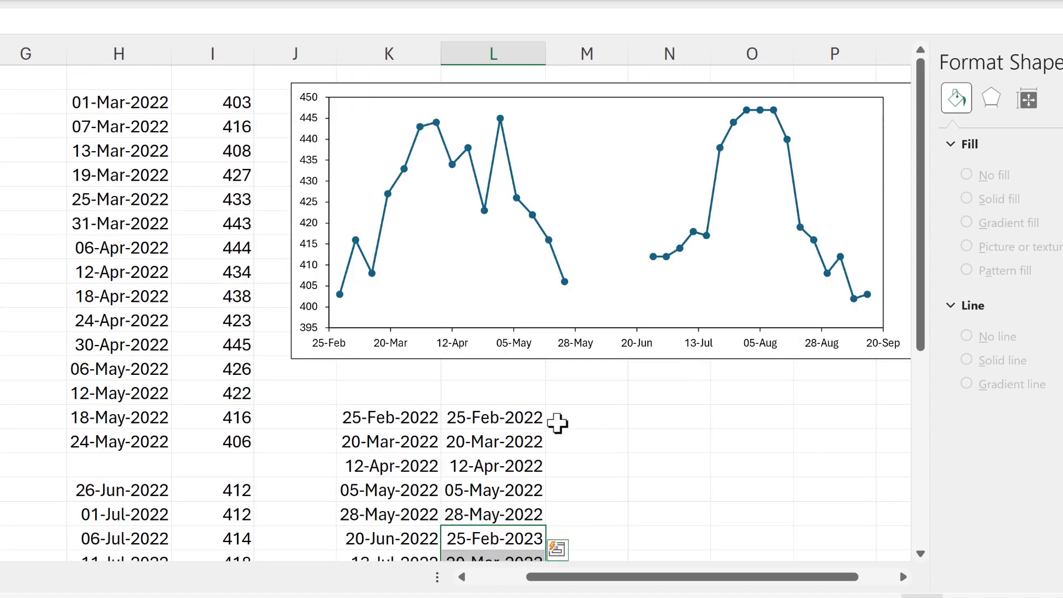
left_click(564, 423)
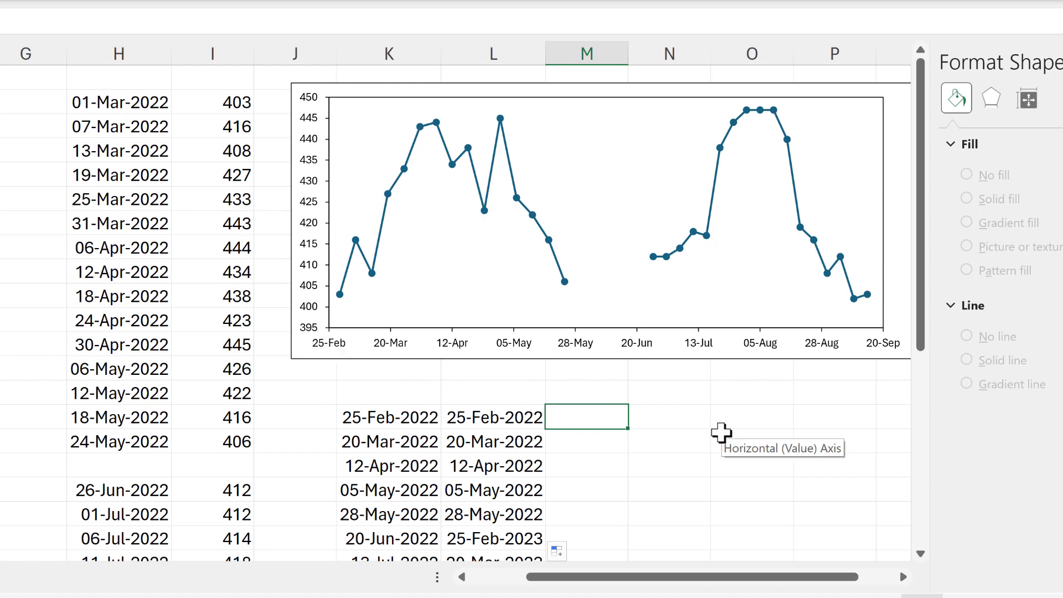
Enter 395 in M15 and fill it down beside all ten axis dates.
type("5")
key("Return")
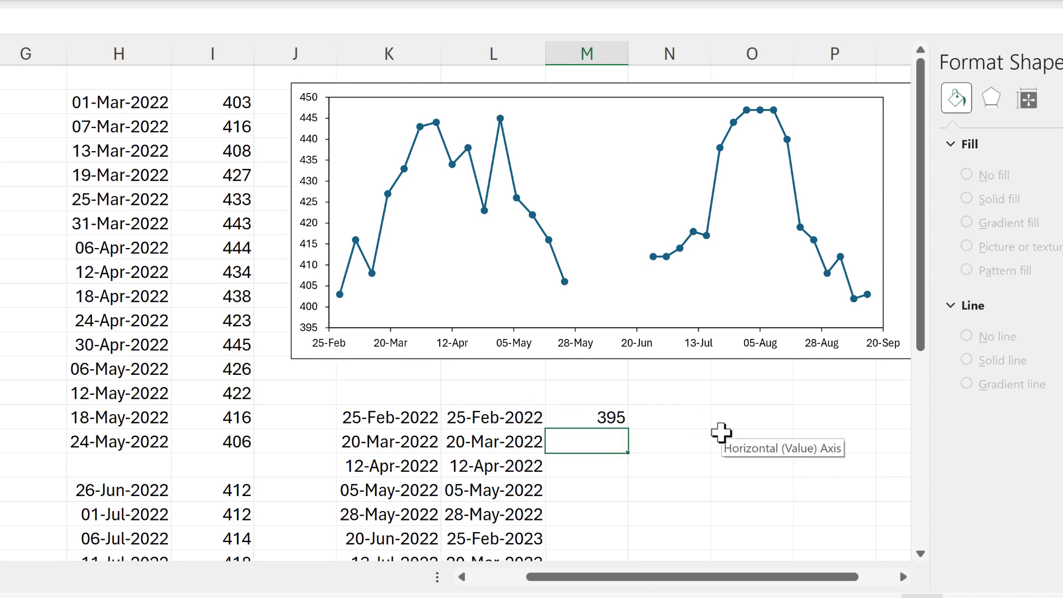
scroll(633, 332, "down", 2)
left_click(613, 273)
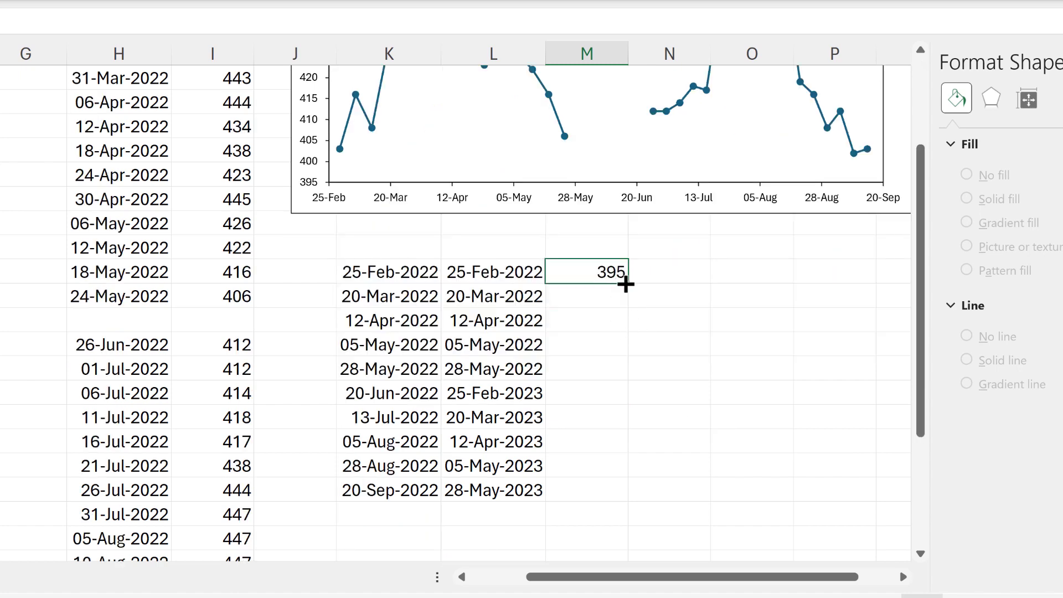
double_click(626, 284)
left_click(668, 295)
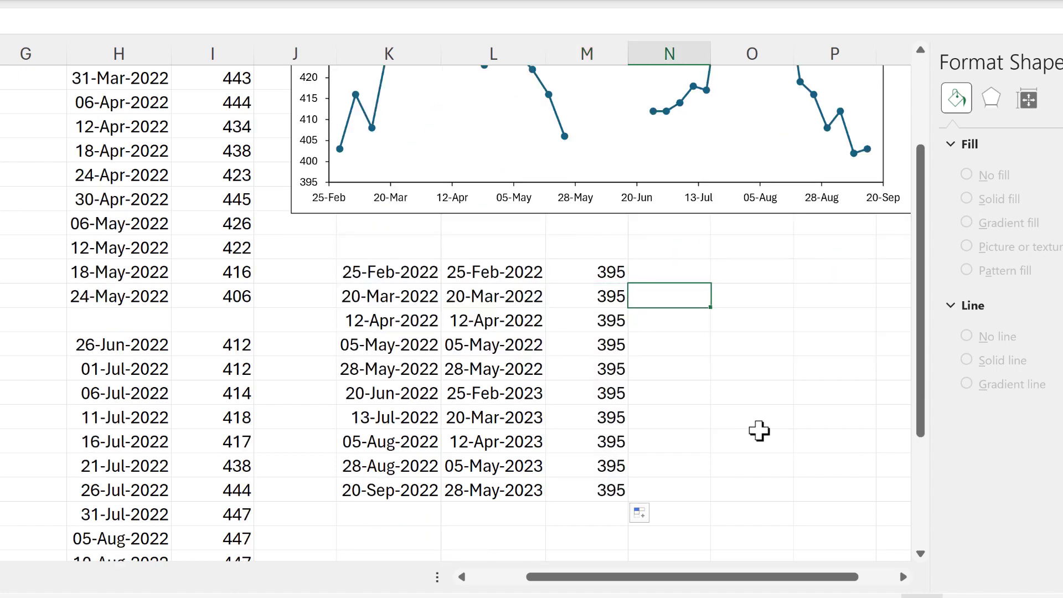
Bring up the chart's context menu.
scroll(759, 431, "up", 2)
left_click(576, 90)
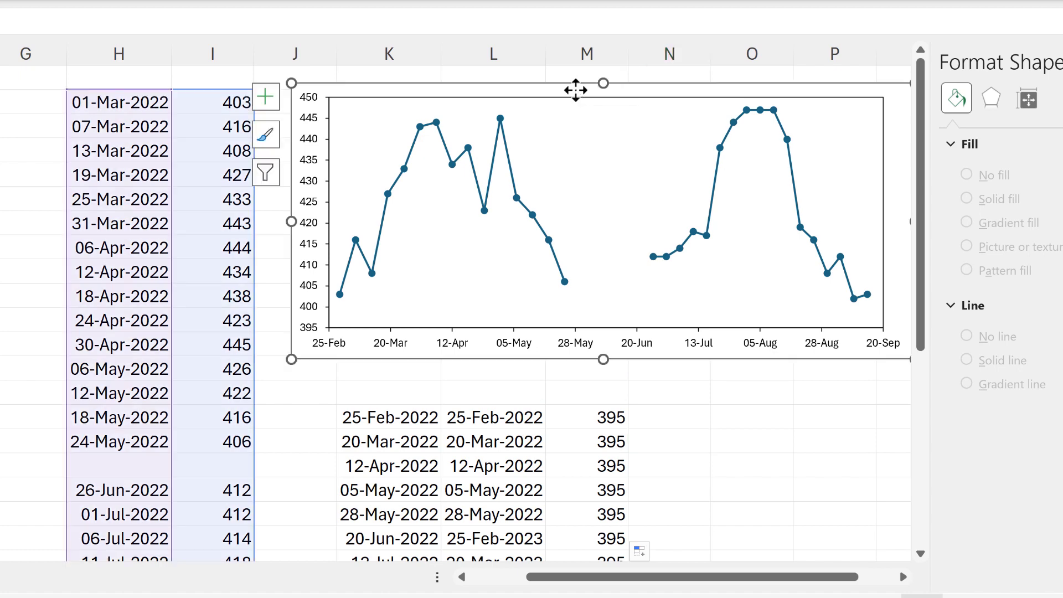
right_click(576, 90)
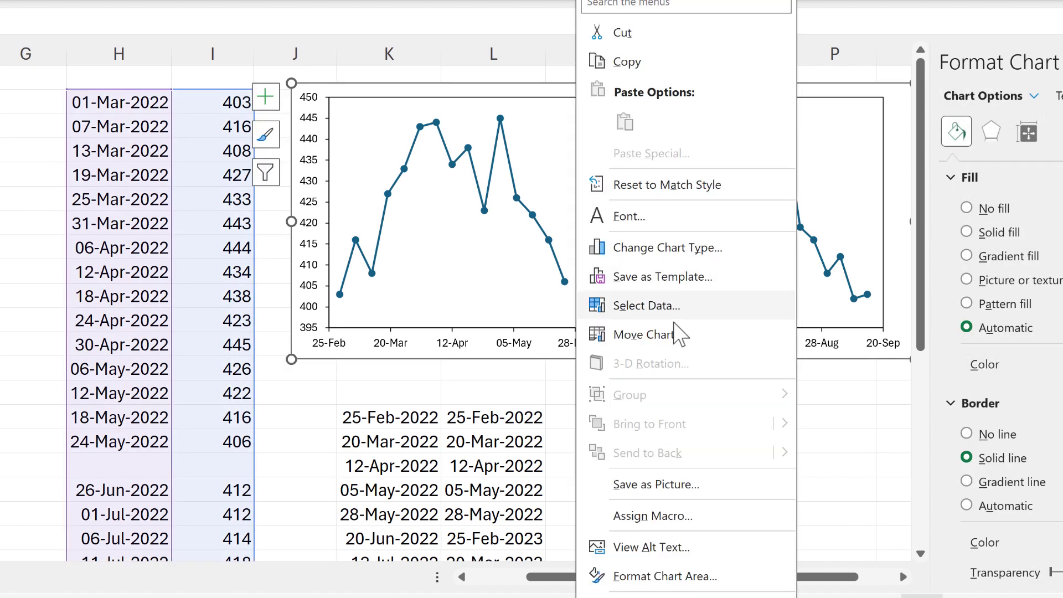
Add a new chart series using the K15:K24 dates as its X values.
left_click(659, 302)
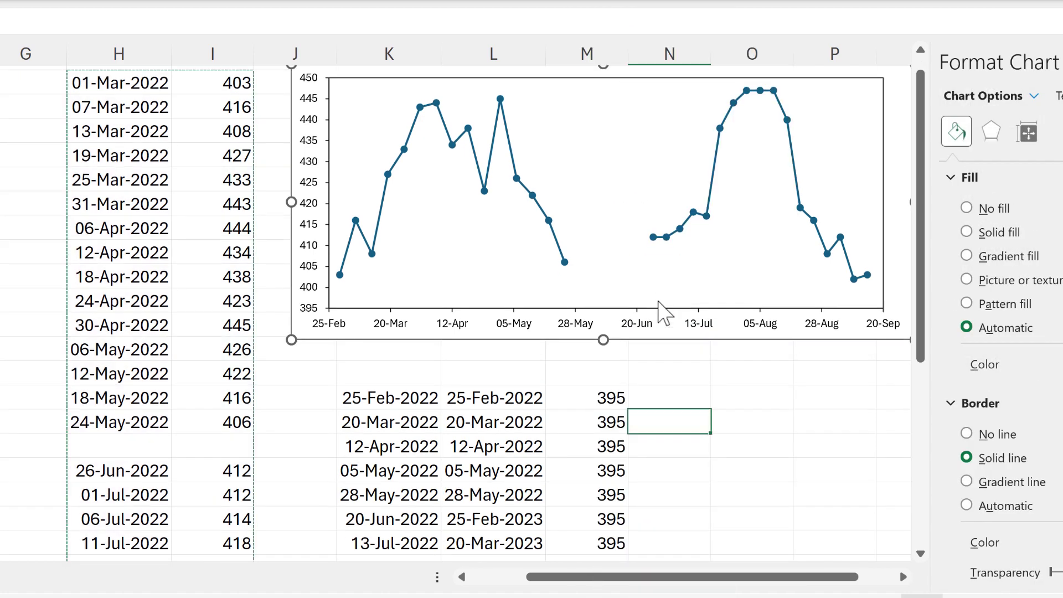
left_click(399, 202)
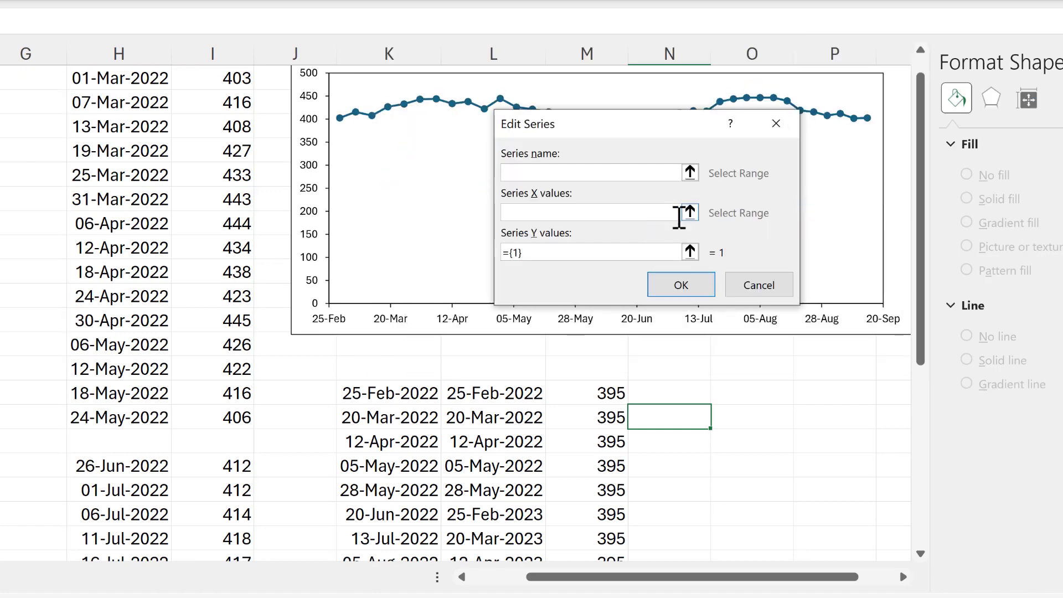
left_click(690, 212)
scroll(637, 344, "down", 2)
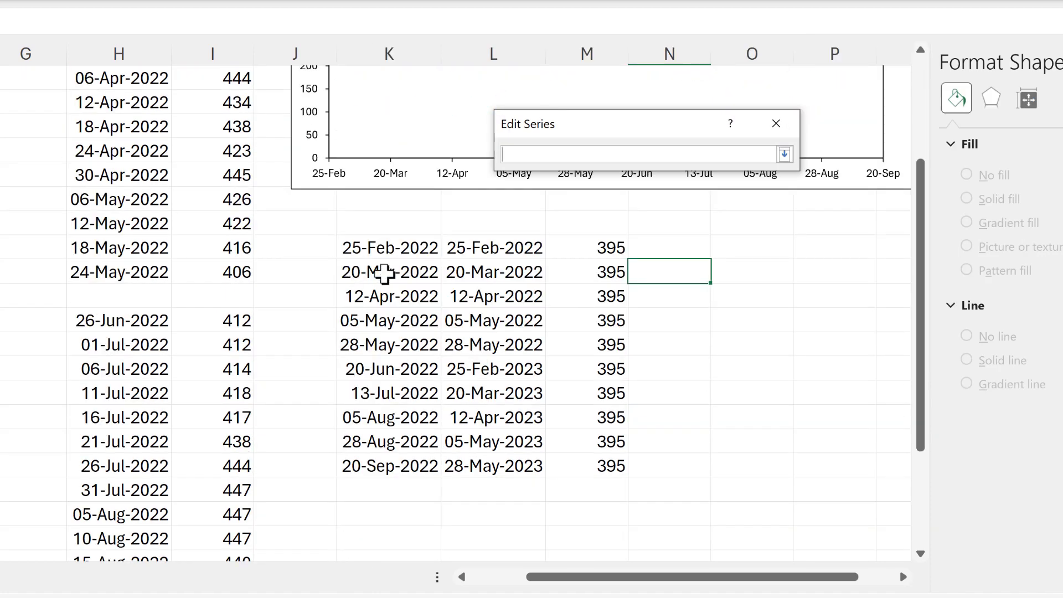
left_click_drag(387, 249, 380, 466)
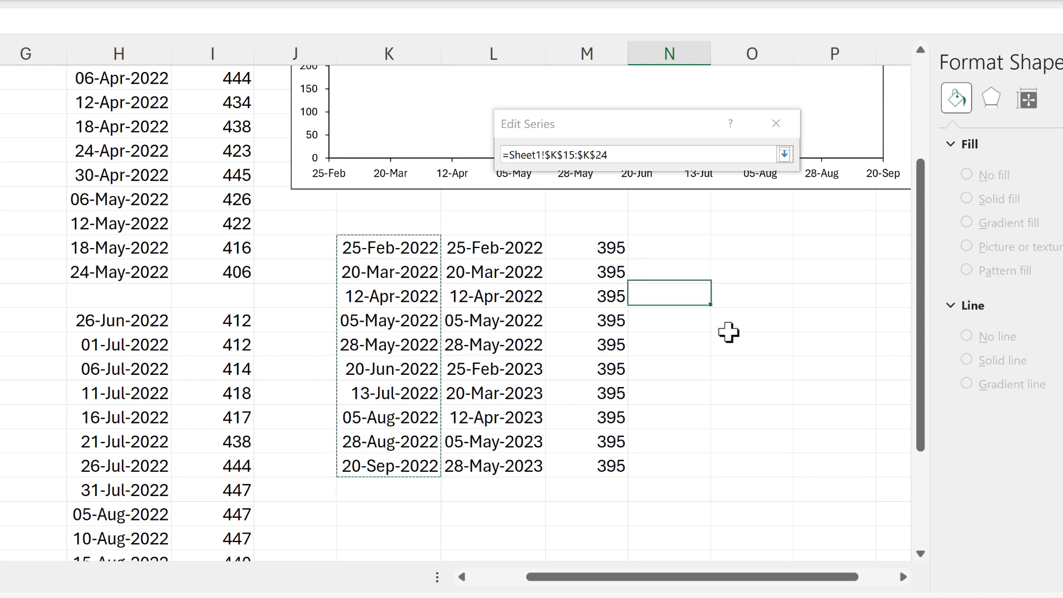
key("Return")
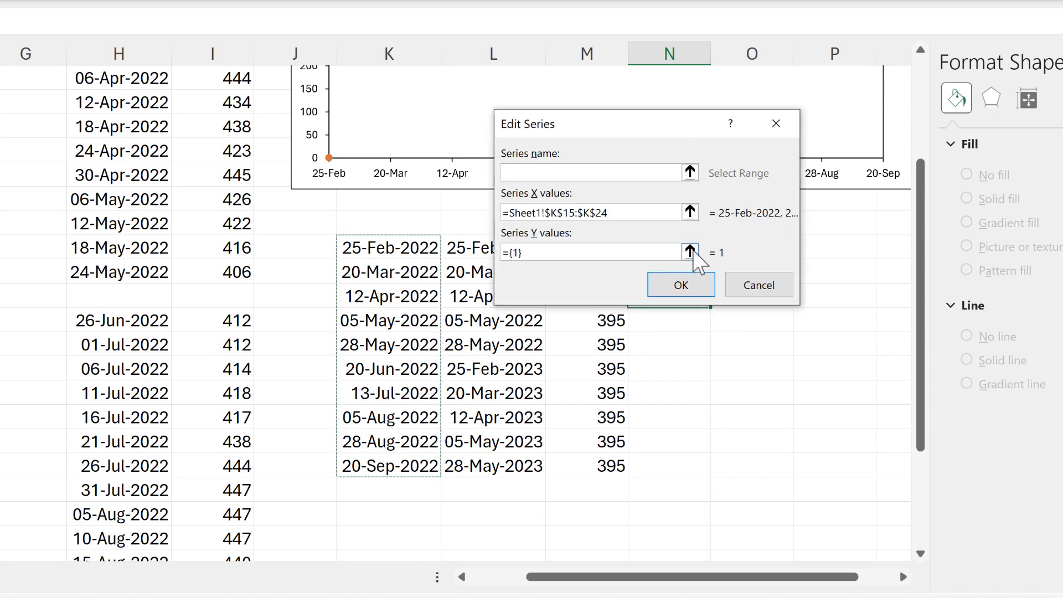
Set the new series' Y values to =Sheet1!$M$15:$M$24 and apply the data source.
left_click(690, 252)
key("Delete")
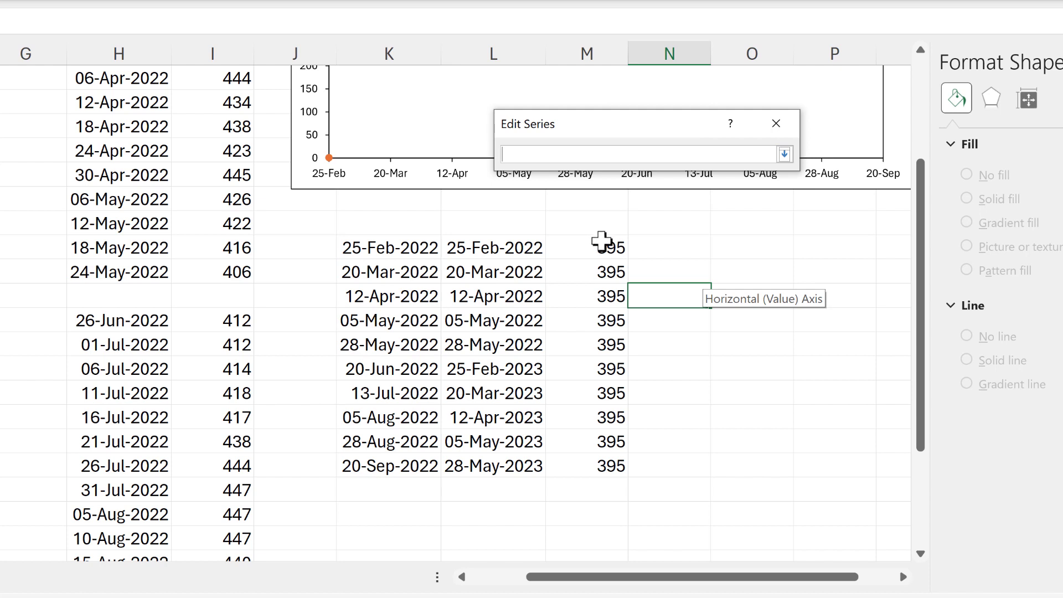
left_click_drag(601, 241, 593, 468)
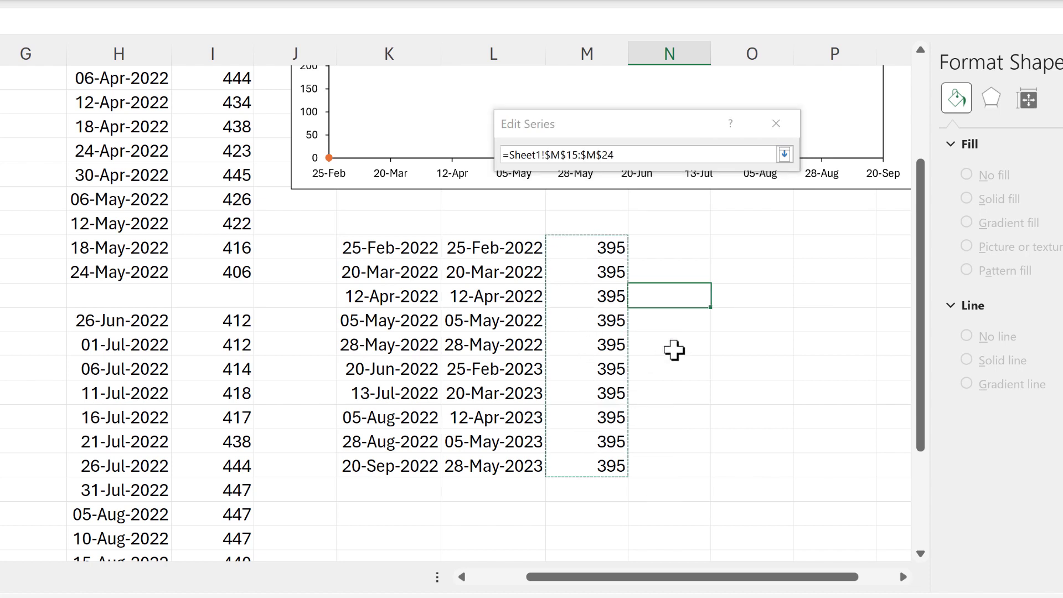
left_click(660, 142)
key("Return")
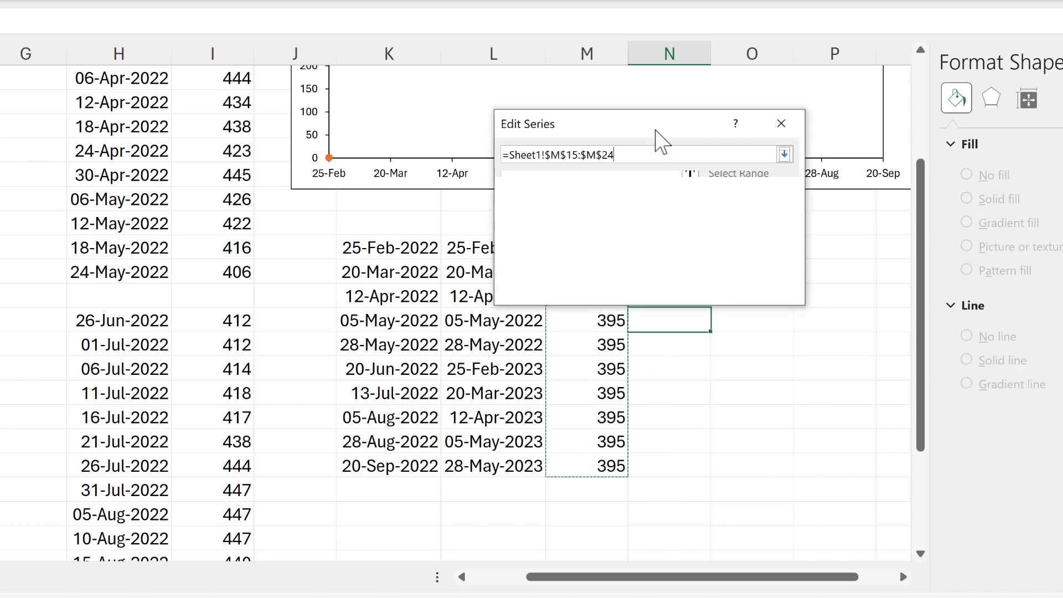
left_click(687, 285)
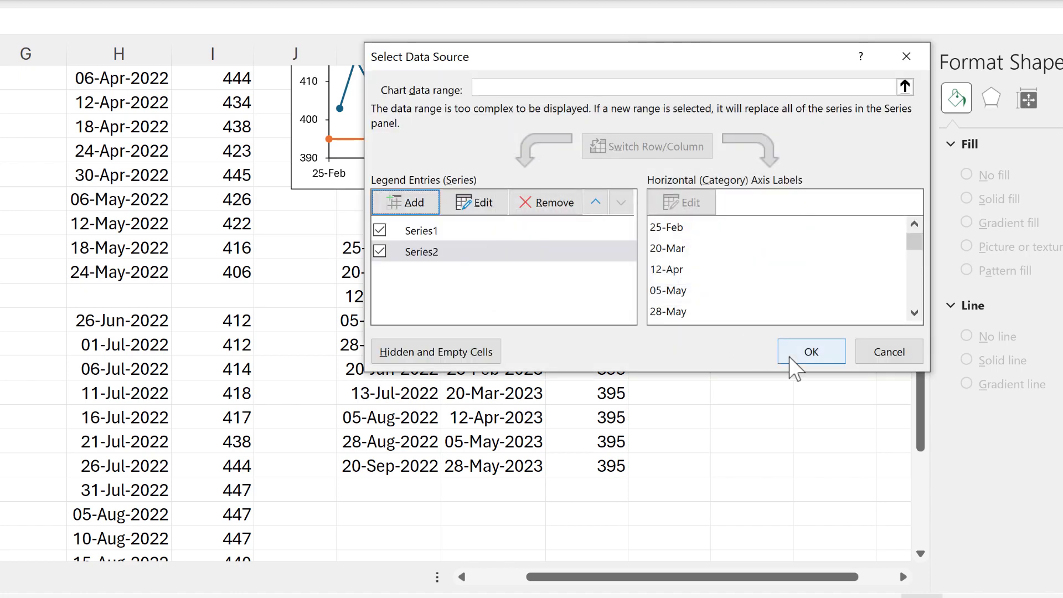
left_click(793, 357)
left_click(713, 277)
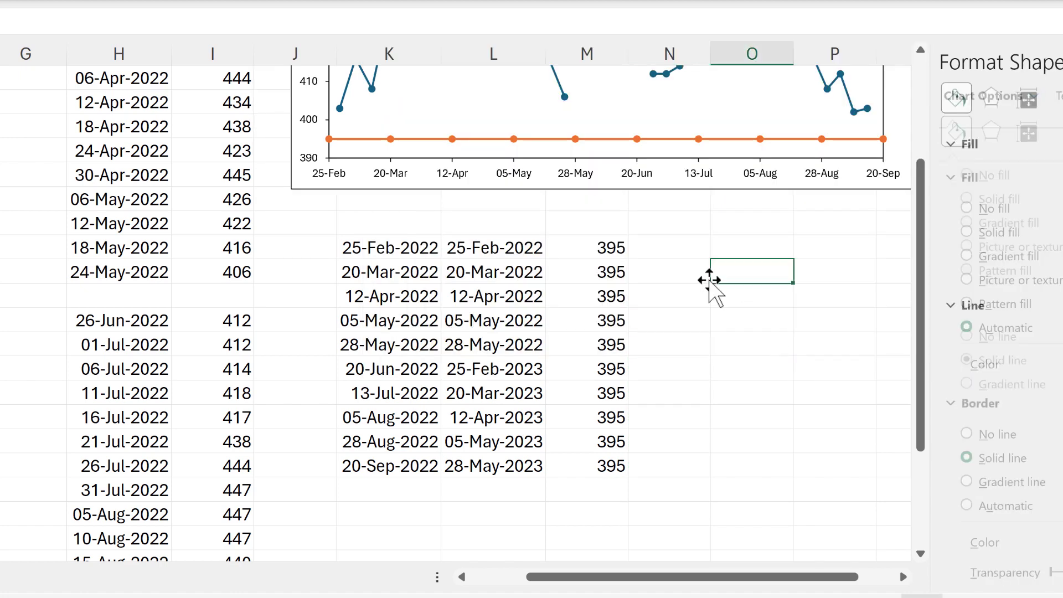
Turn on data labels for the orange 395 series.
scroll(713, 283, "up", 3)
left_click(645, 309)
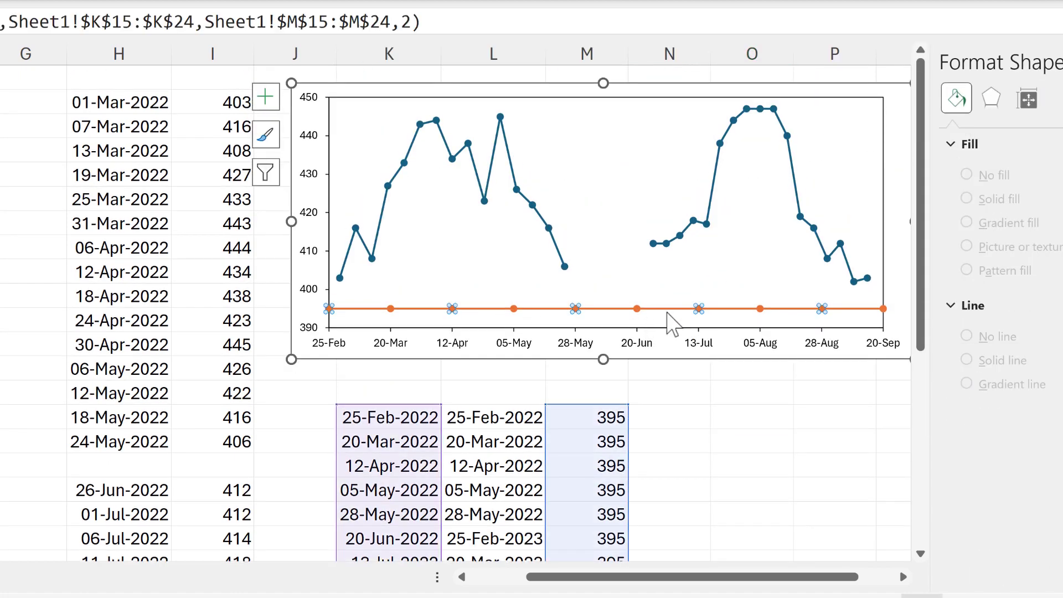
left_click(903, 577)
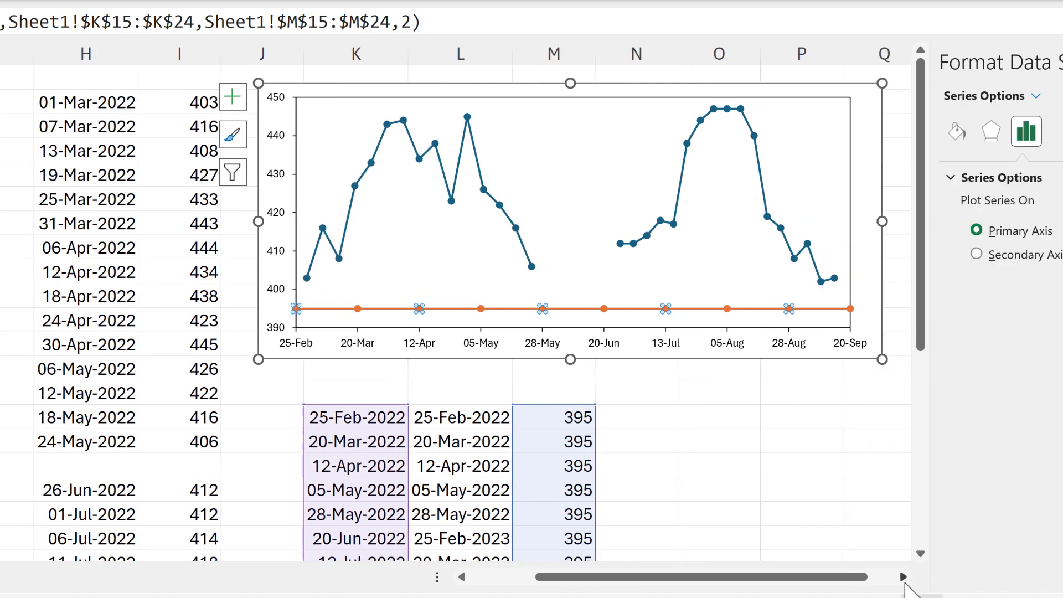
left_click(904, 577)
left_click(801, 97)
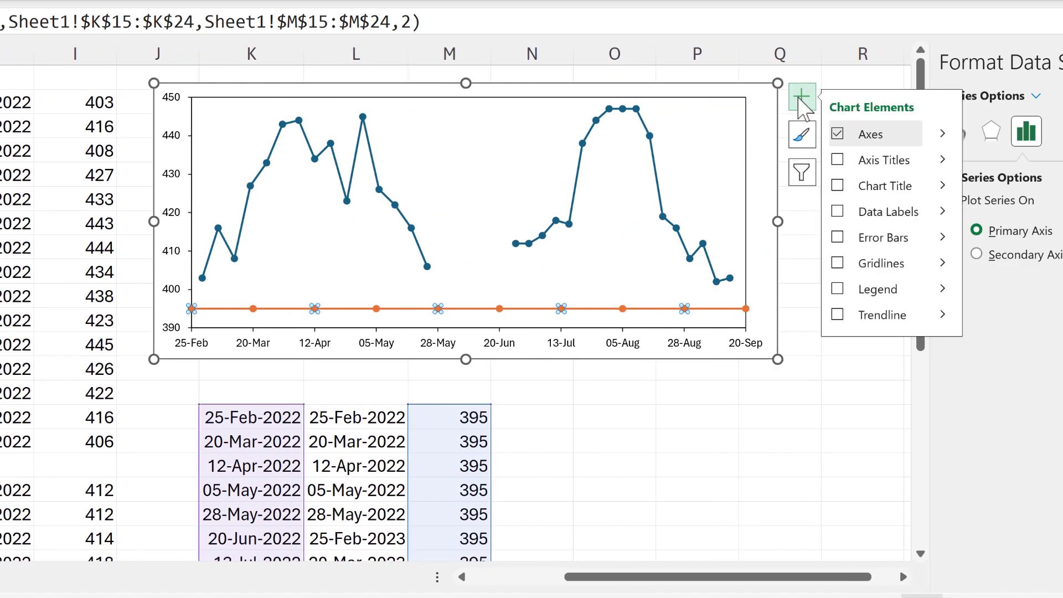
left_click(838, 212)
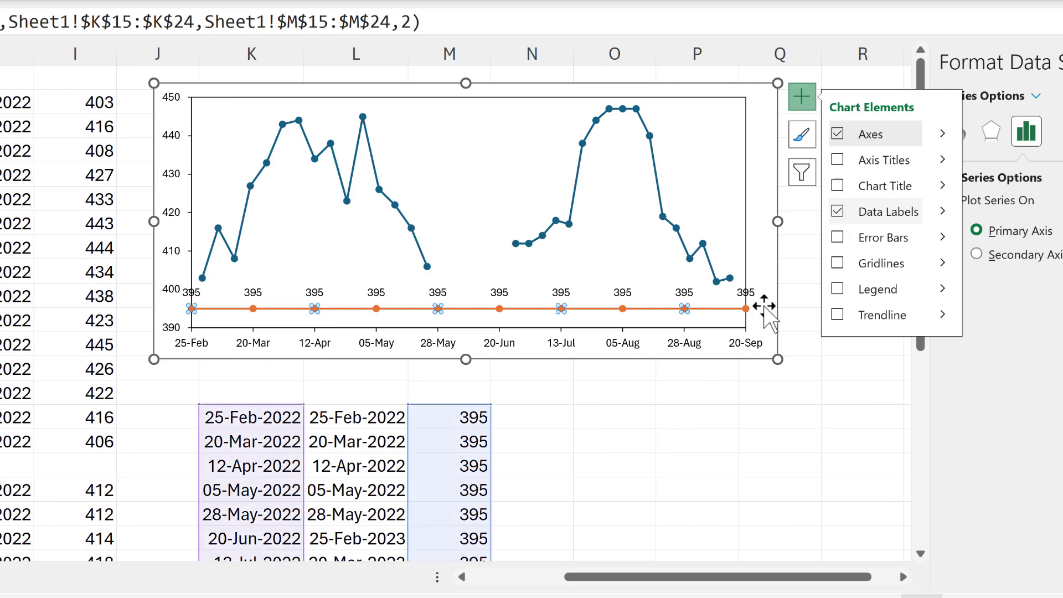
Make the orange series' labels use Value From Cells with range L15:L24.
left_click(618, 308)
left_click(626, 294)
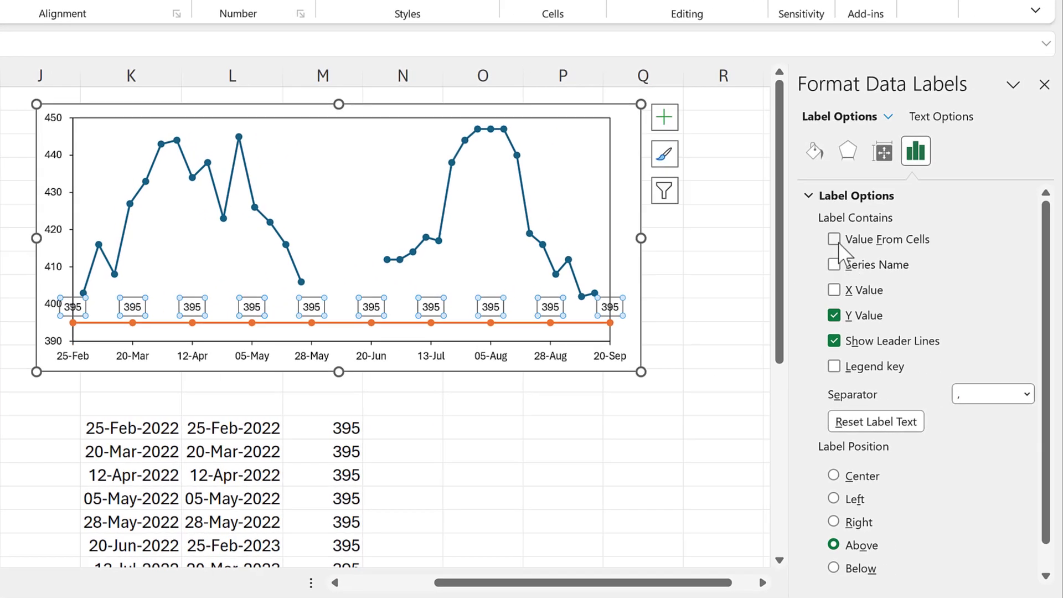
left_click(839, 242)
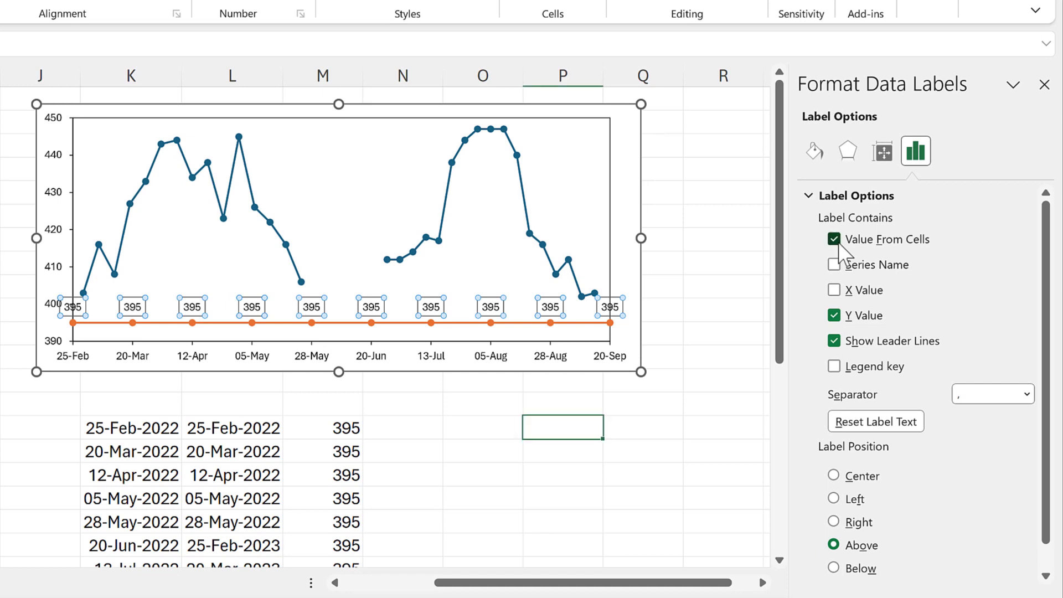
scroll(114, 380, "down", 1)
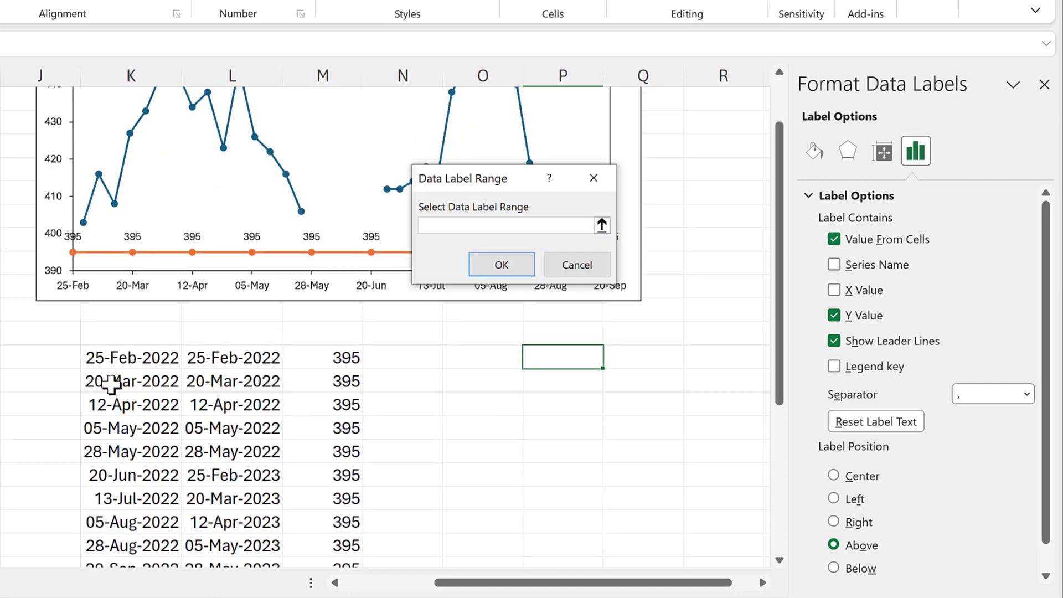
left_click(201, 356)
scroll(231, 239, "down", 2)
left_click_drag(233, 260, 238, 427)
left_click(481, 270)
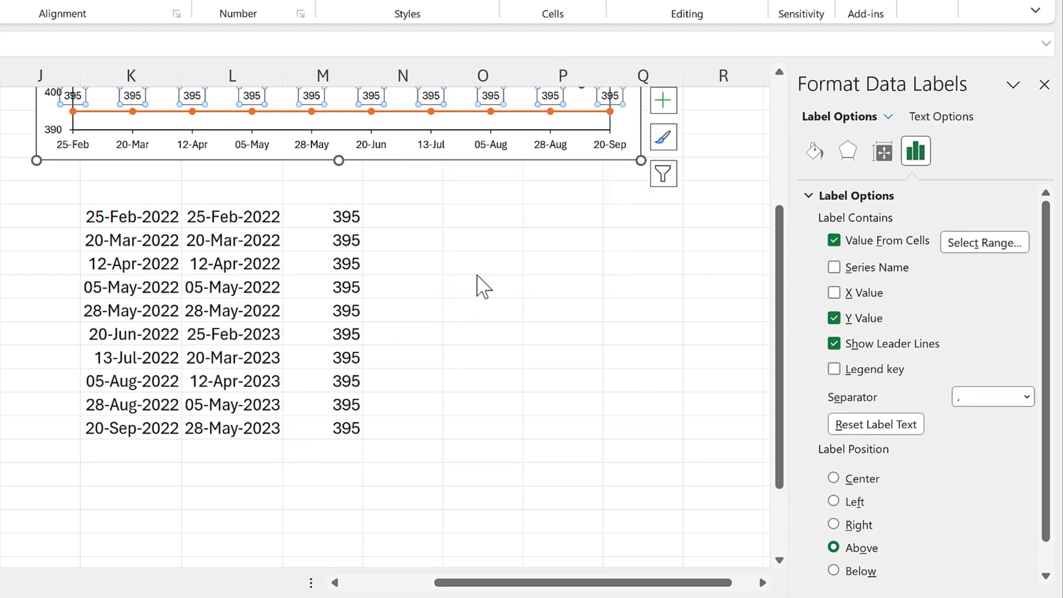
Untick Y Value and Show Leader Lines for the orange series' labels.
scroll(560, 283, "up", 2)
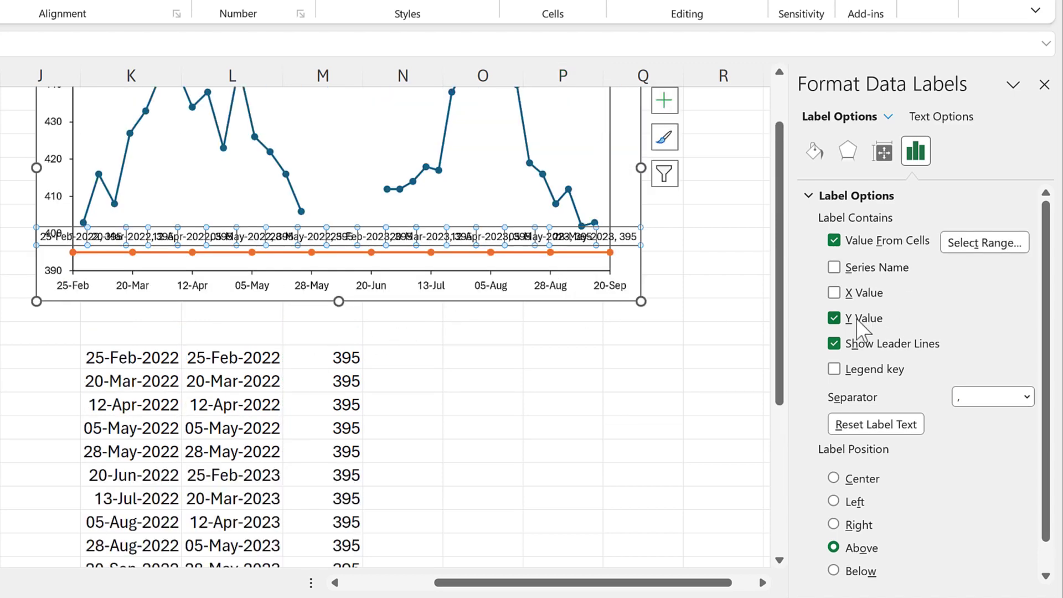
left_click(836, 320)
left_click(897, 342)
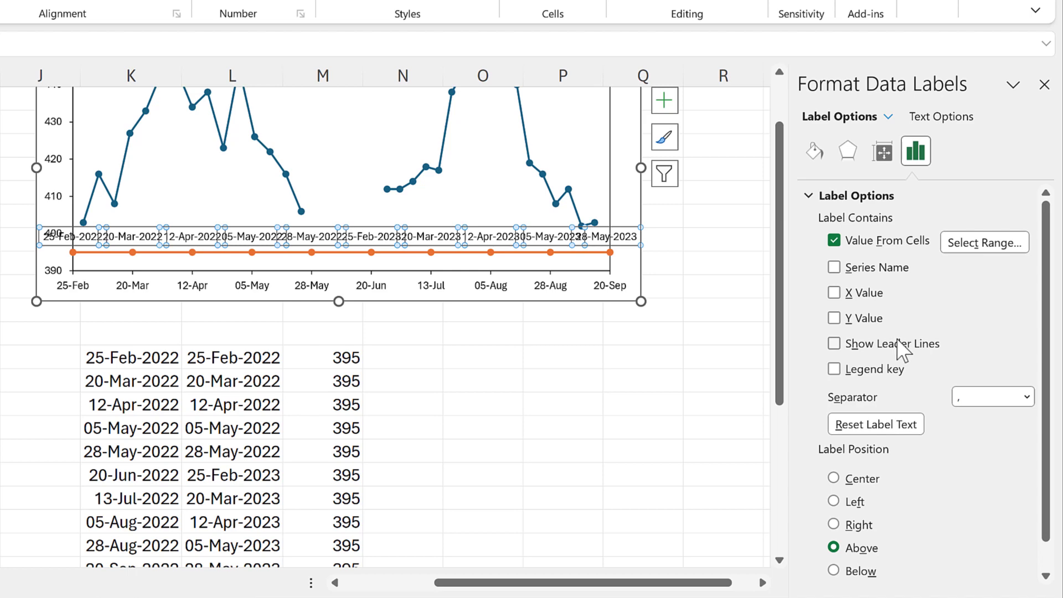
scroll(385, 270, "down", 1)
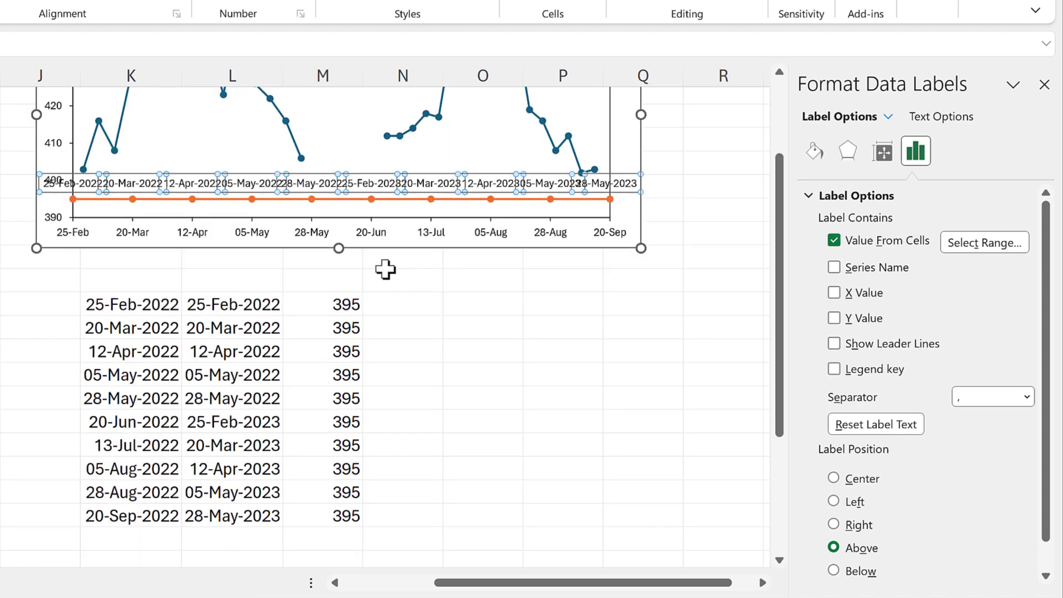
left_click_drag(235, 288, 235, 499)
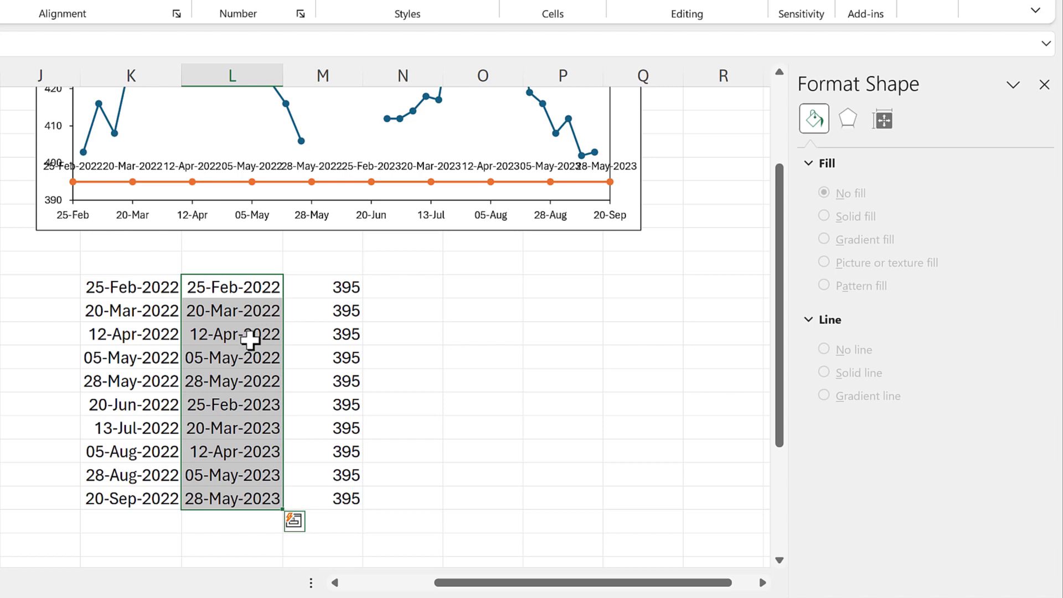
Give L15:L24 the custom dd-mmm date format, dropping the year.
key("ctrl+1")
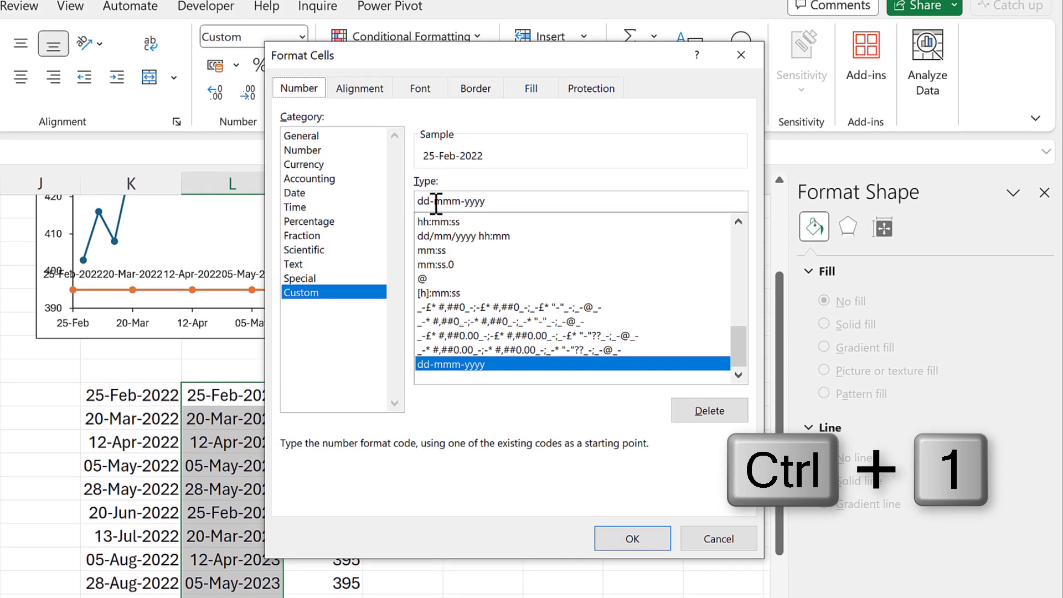
key("BackSpace")
key("BackSpace")
key("BackSpace")
key("BackSpace")
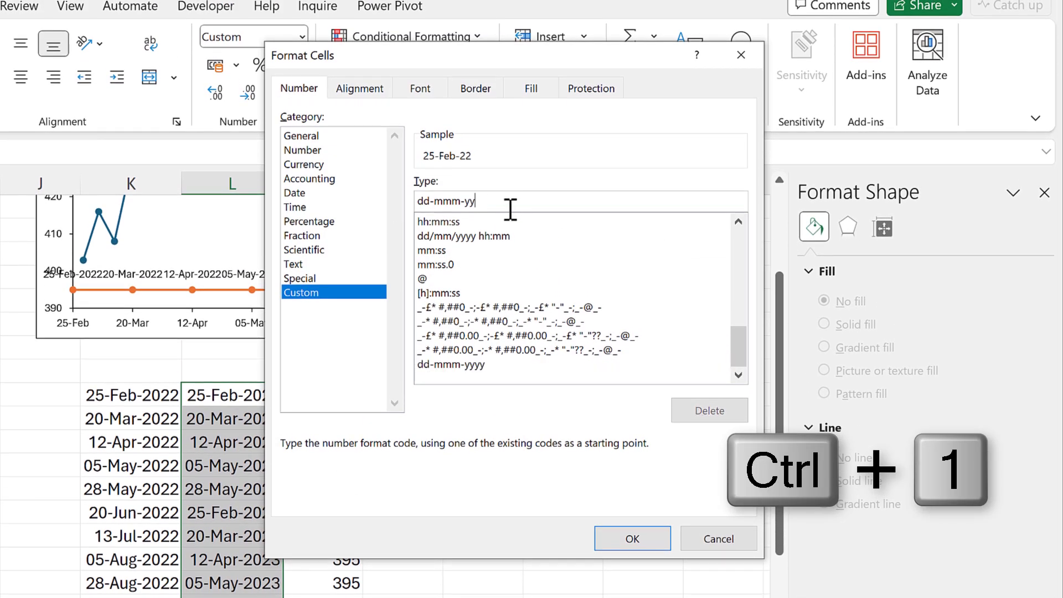
left_click(604, 536)
left_click(525, 425)
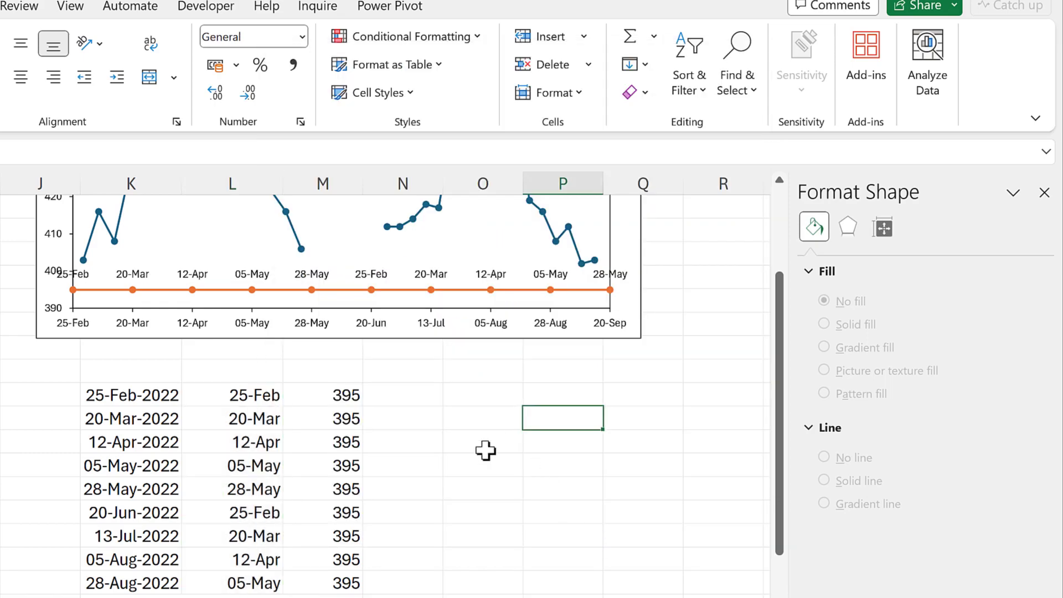
Select the orange 395 series and its date labels for further formatting.
scroll(475, 360, "up", 1)
left_click(465, 226)
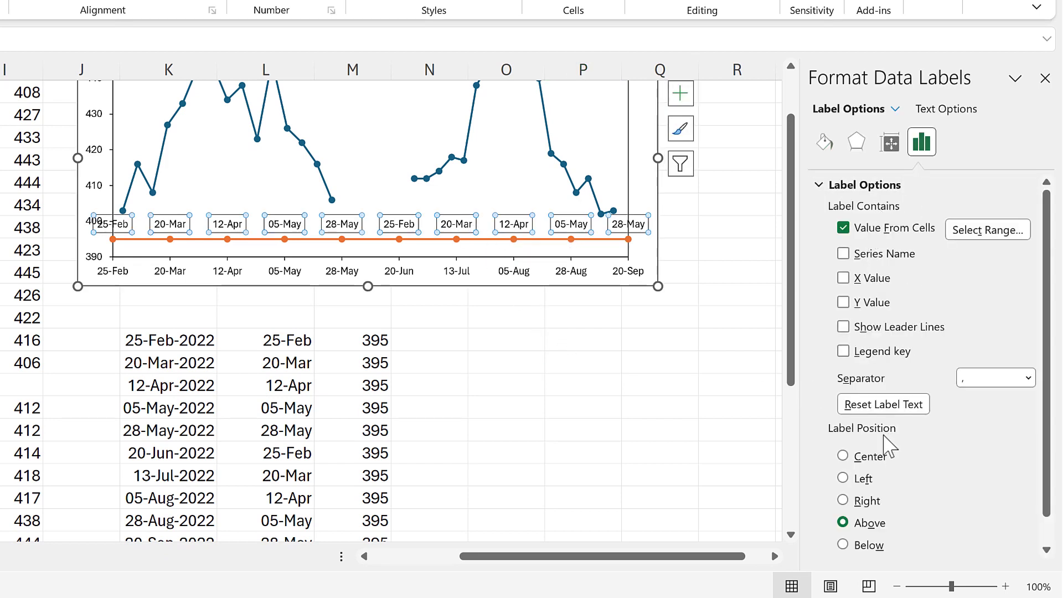
scroll(889, 437, "down", 1)
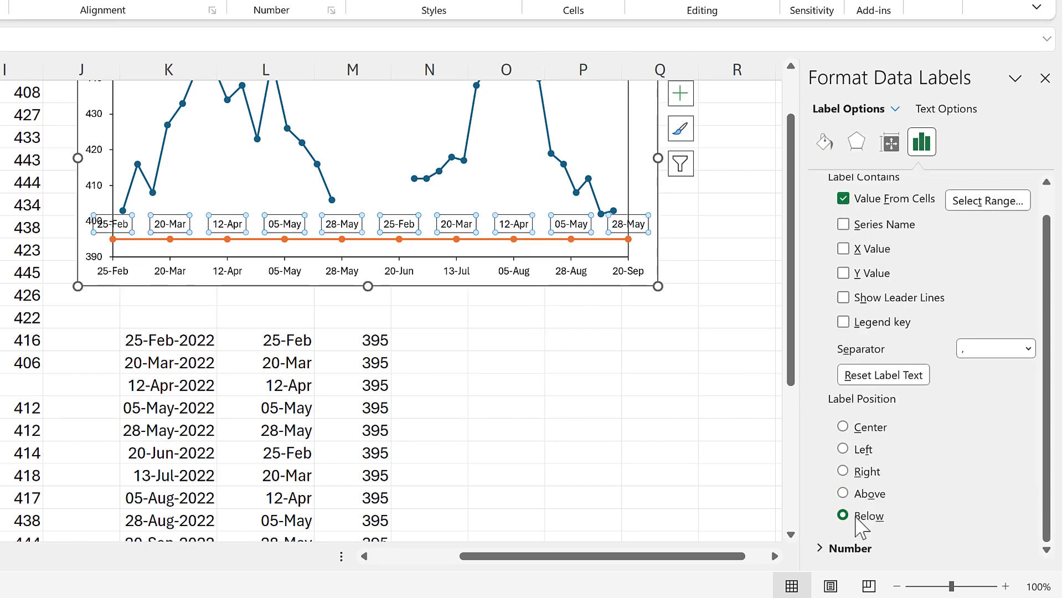
left_click(527, 241)
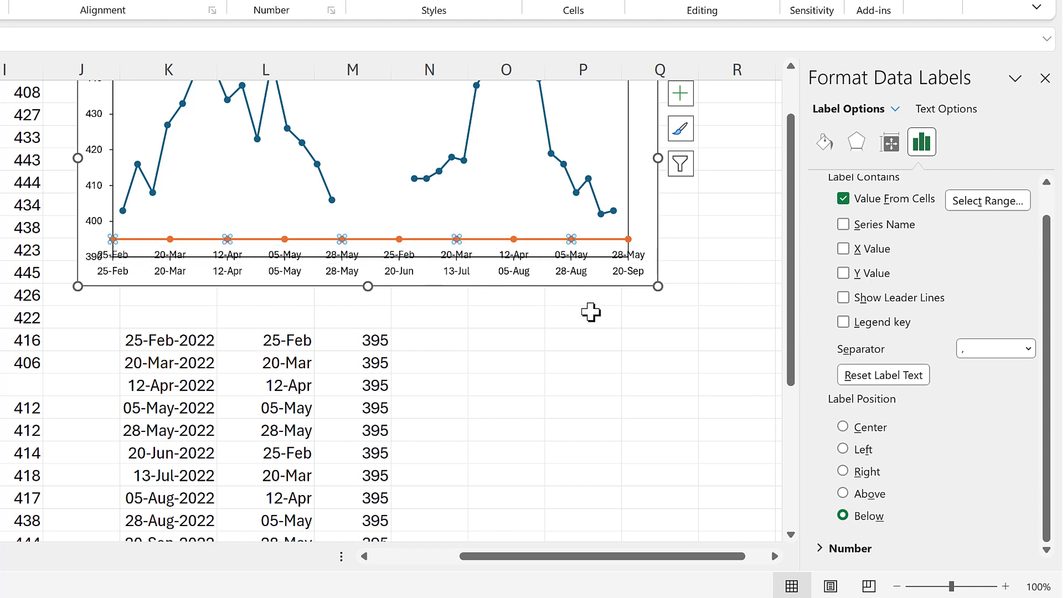
left_click(825, 143)
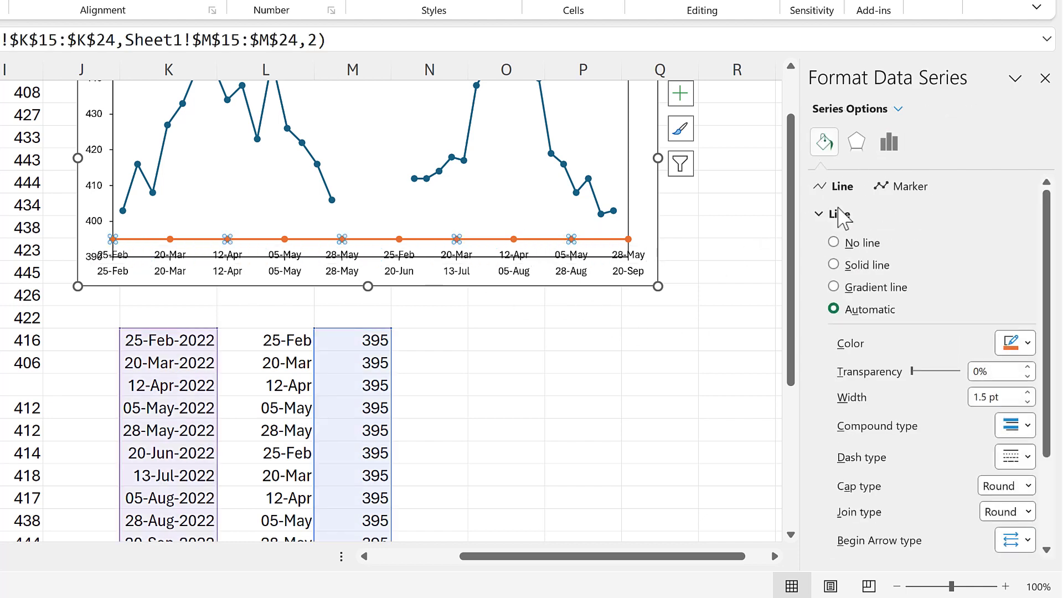
Set the 395 helper series to No line and marker option None.
left_click(847, 244)
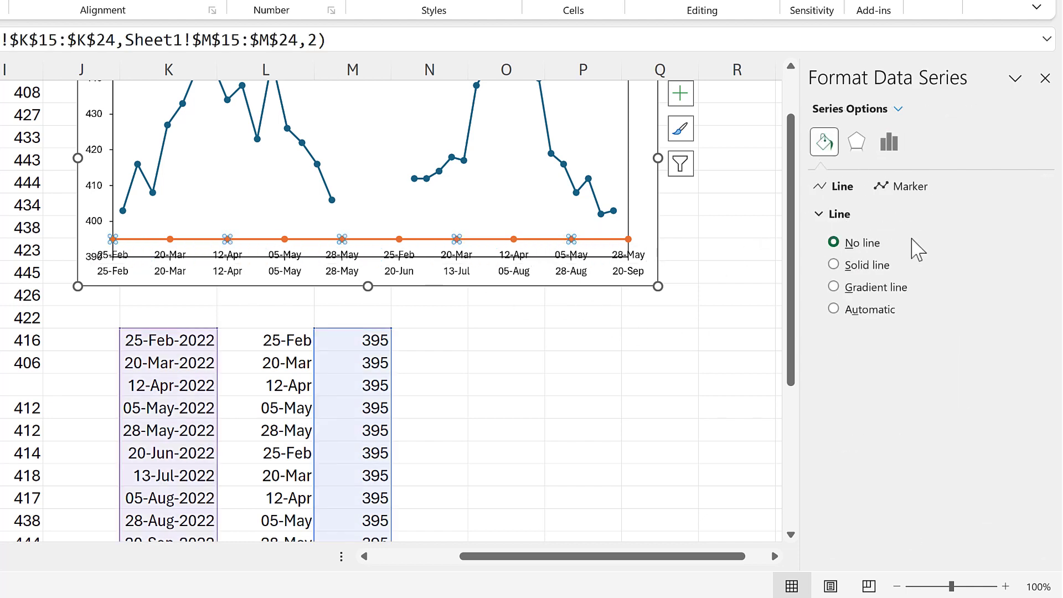
left_click(911, 189)
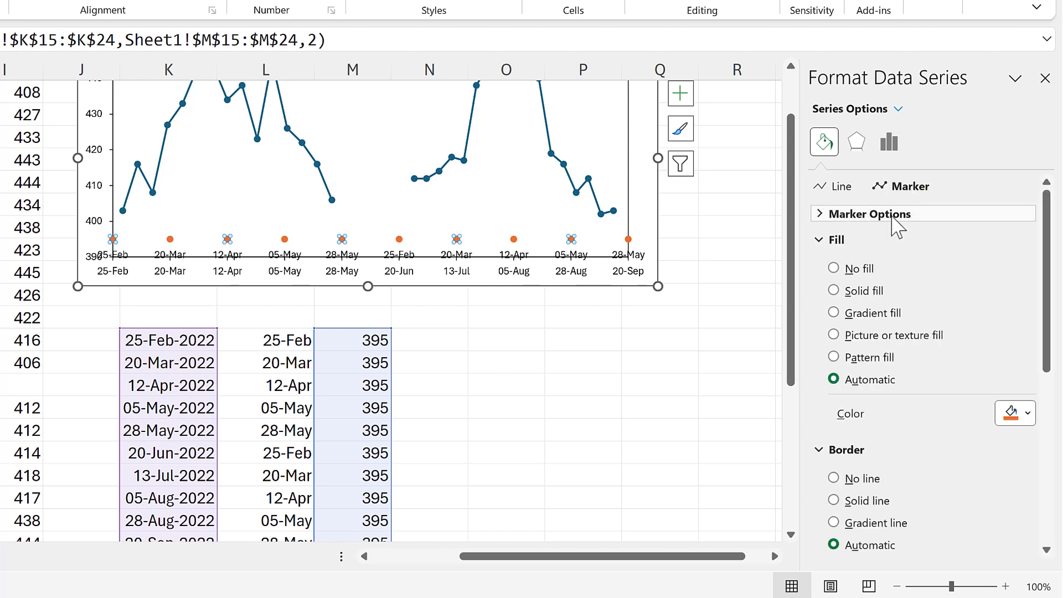
left_click(894, 216)
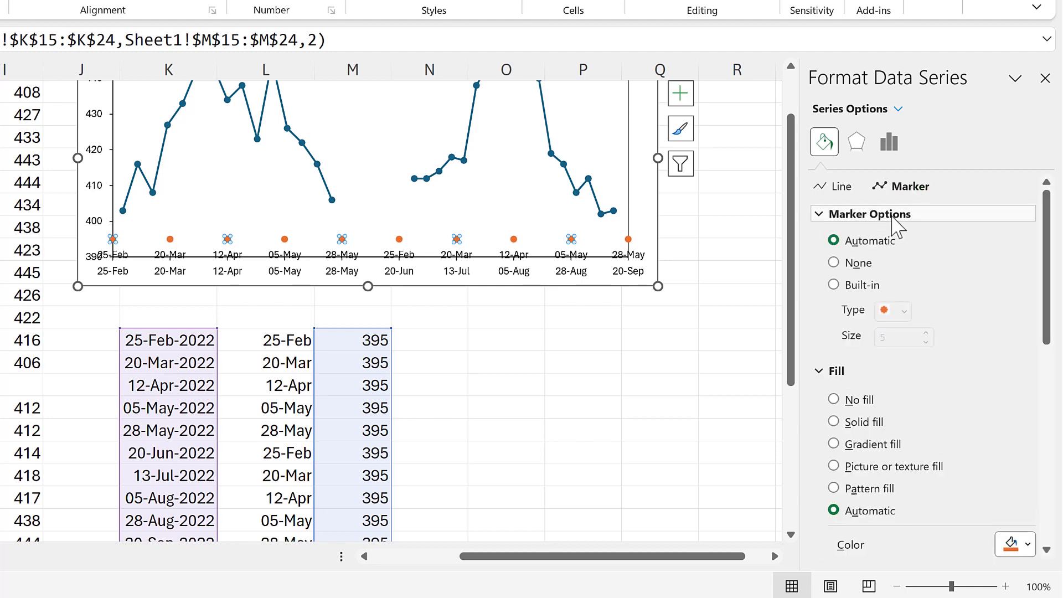
left_click(856, 272)
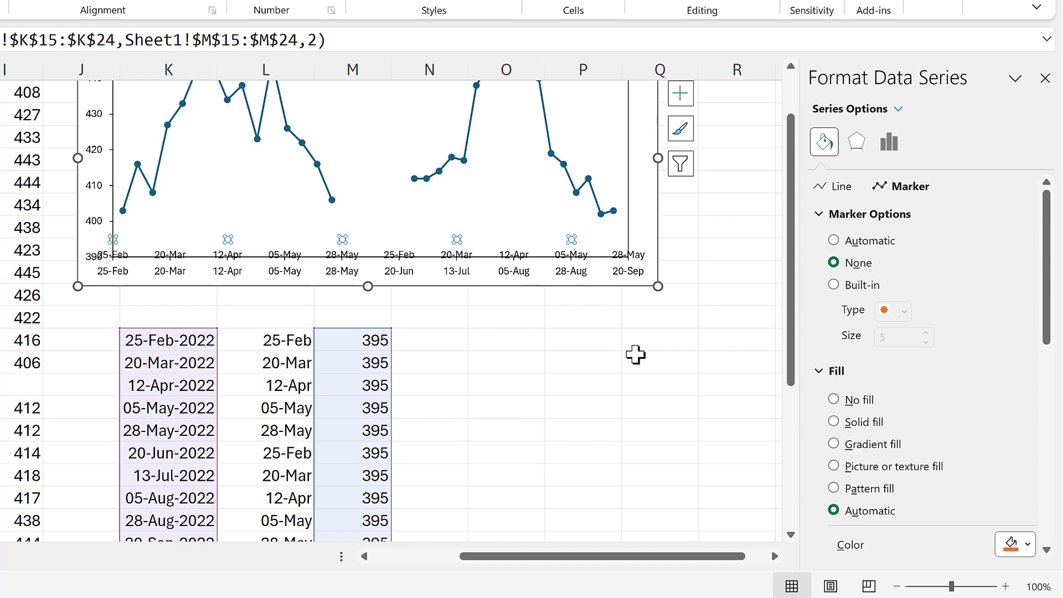
scroll(635, 355, "up", 1)
left_click(97, 217)
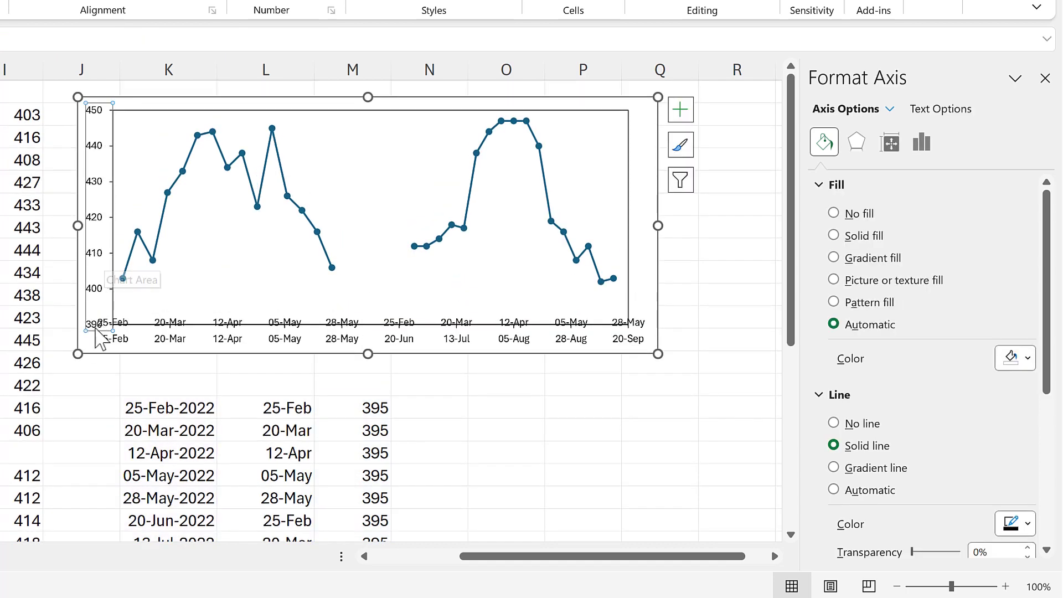
Set the vertical axis minimum bound to 395.
left_click(930, 145)
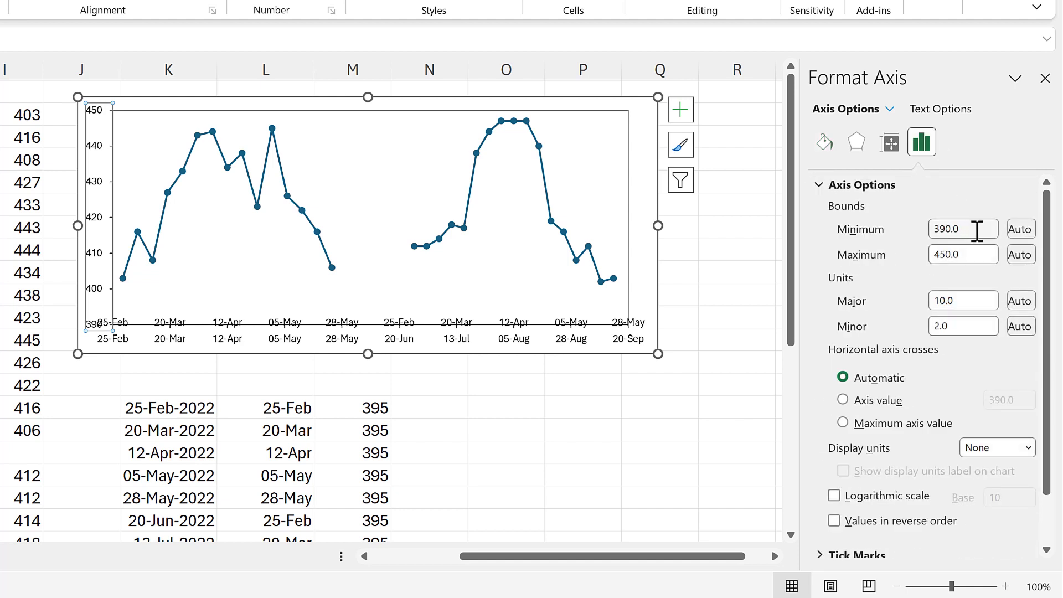
left_click_drag(978, 230, 933, 230)
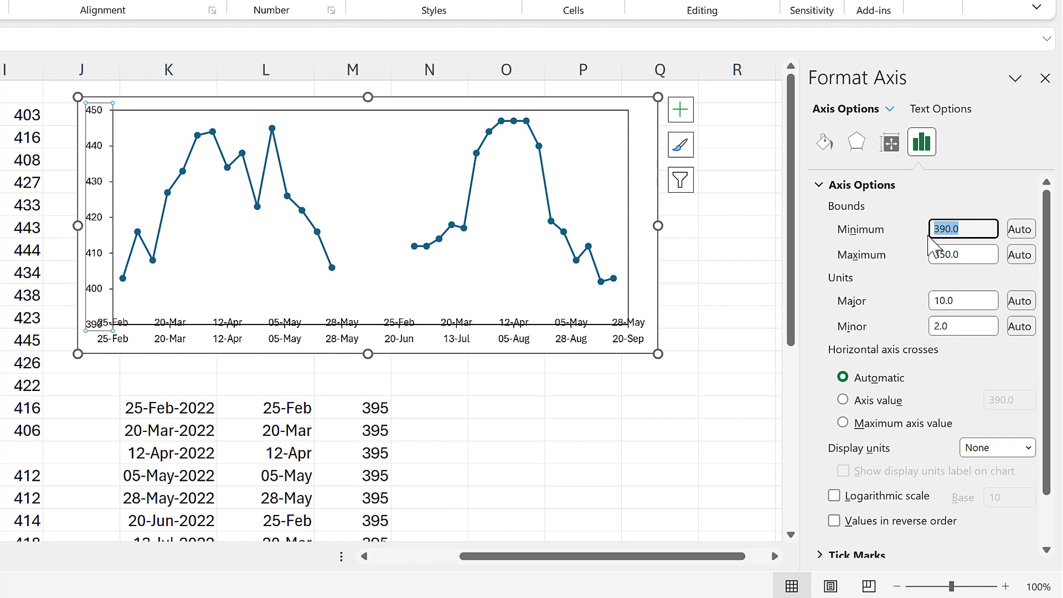
type("395")
key("Return")
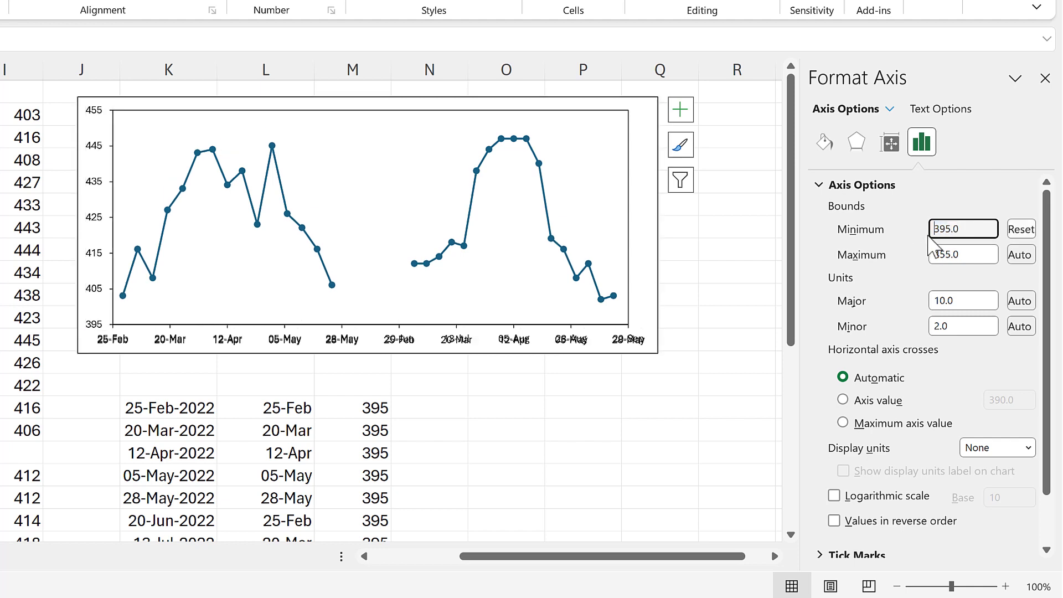
Change the first column M helper value to 395.5 and fill it down all ten rows.
scroll(615, 333, "down", 1)
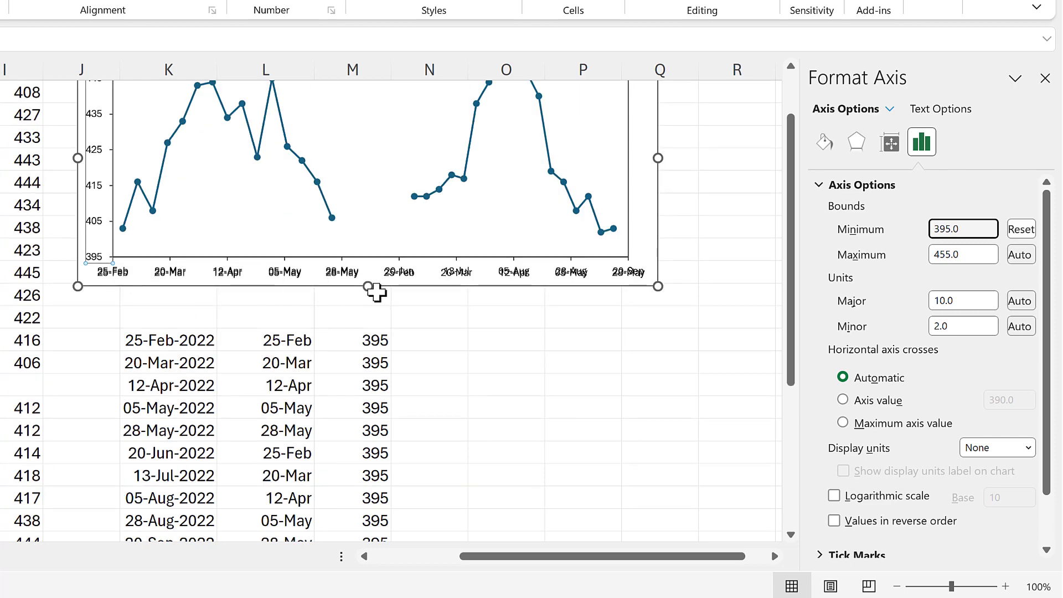
scroll(372, 282, "down", 1)
left_click(390, 280)
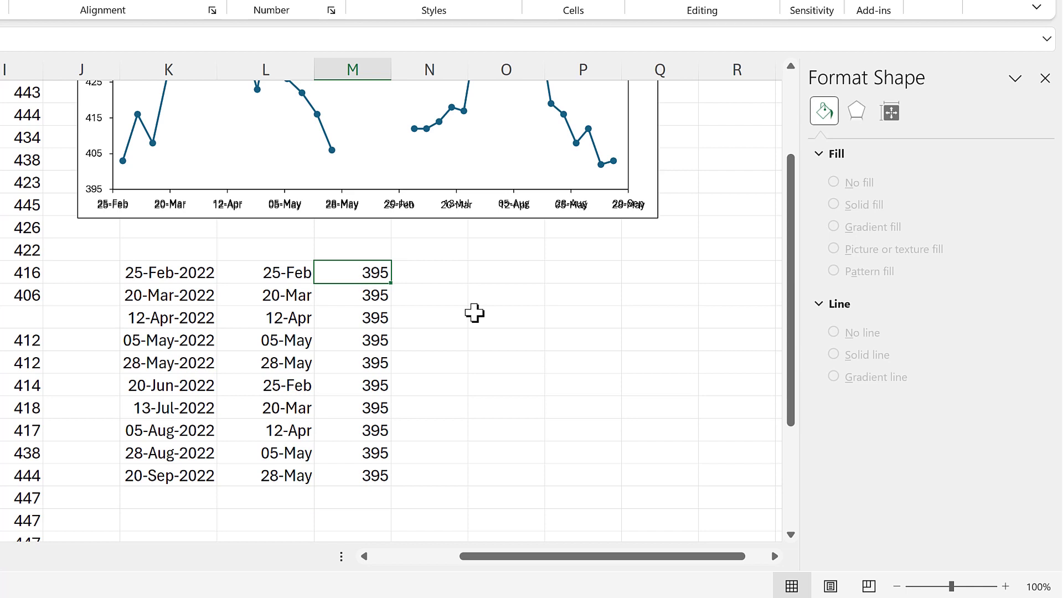
key("F2")
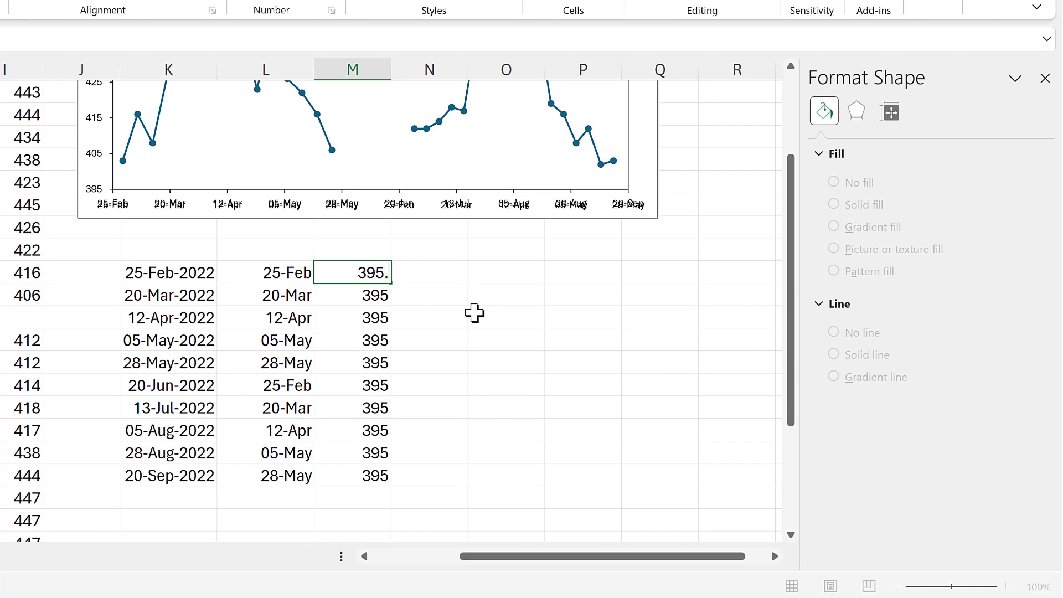
key("ctrl+Return")
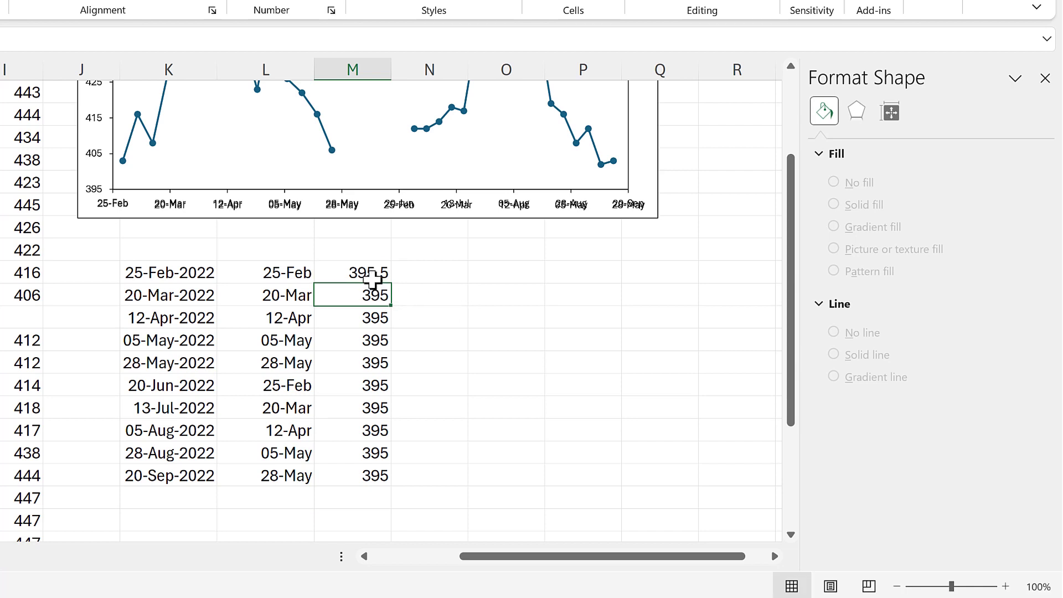
left_click_drag(392, 284, 392, 482)
left_click(484, 287)
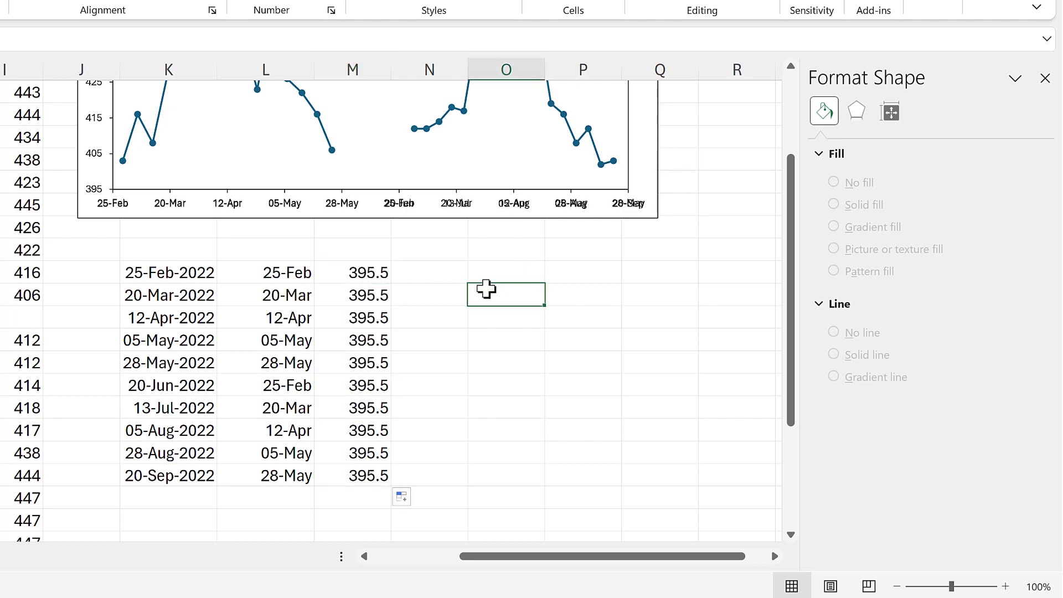
scroll(484, 290, "up", 2)
Set the horizontal axis label Text Fill to No fill, hiding the duplicate dates.
left_click(297, 344)
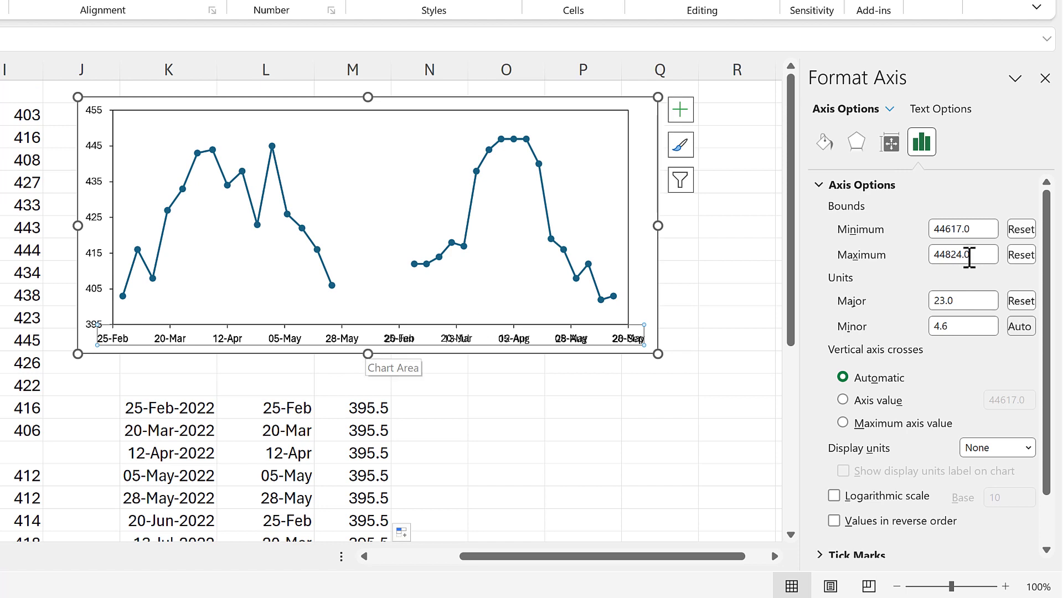
left_click(949, 110)
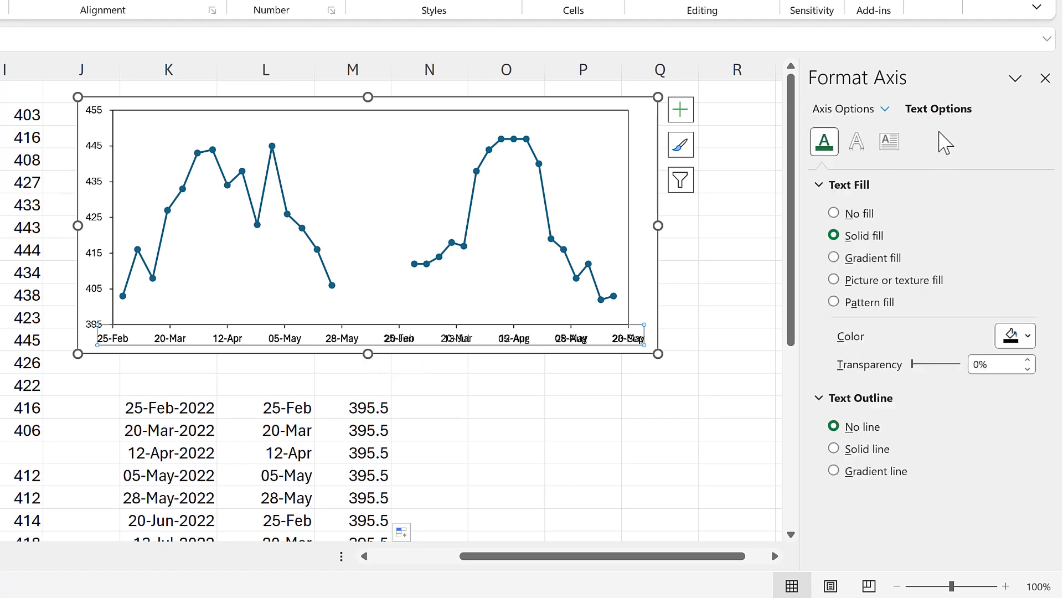
left_click(850, 218)
left_click(586, 430)
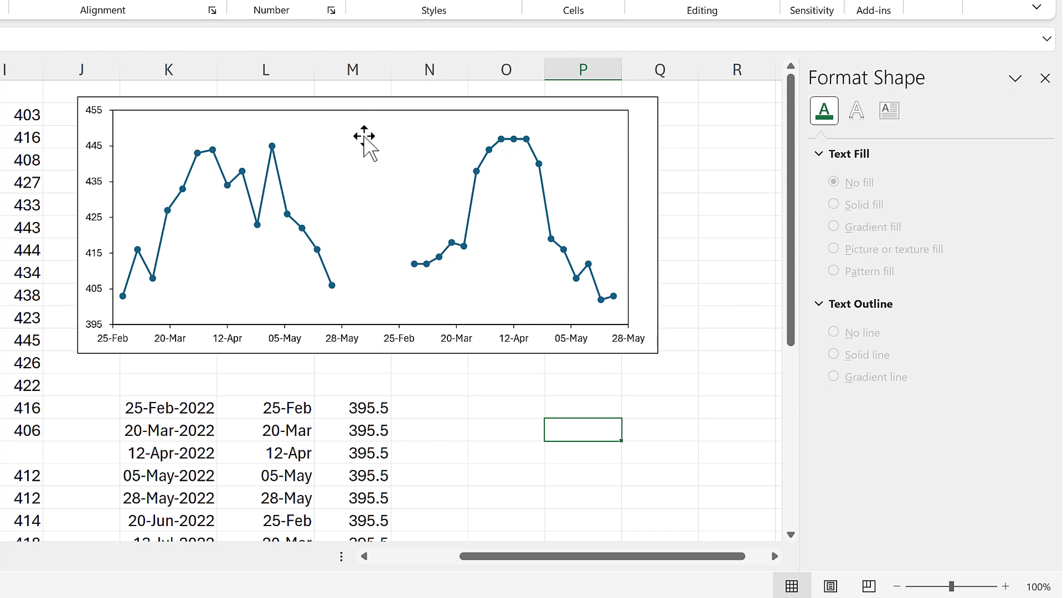
Enter =K19+12 in O15 and =O15 in O16, both giving 09-Jun-2022.
left_click(527, 400)
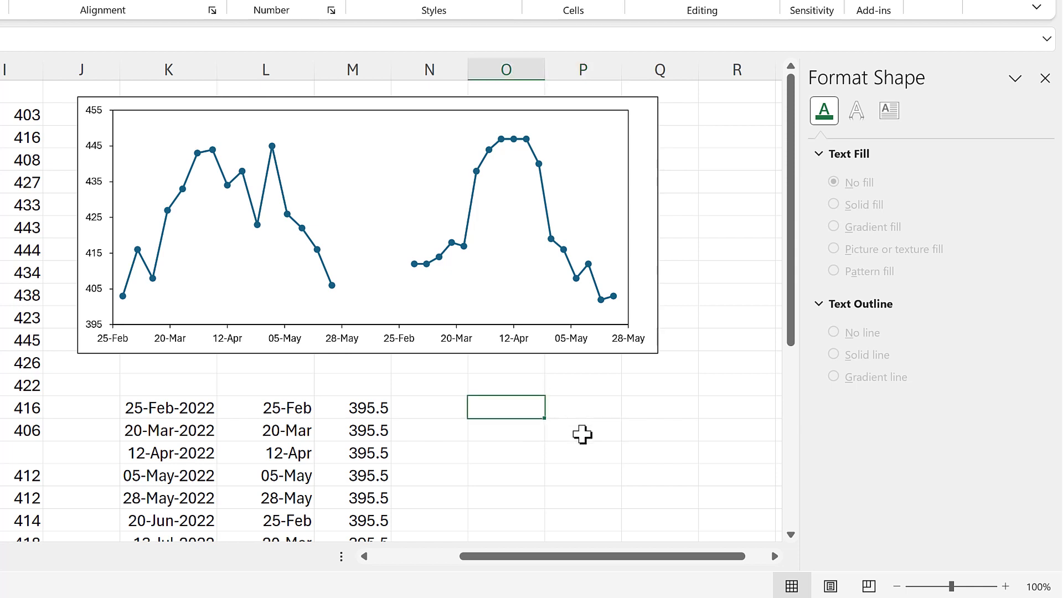
scroll(576, 398, "down", 2)
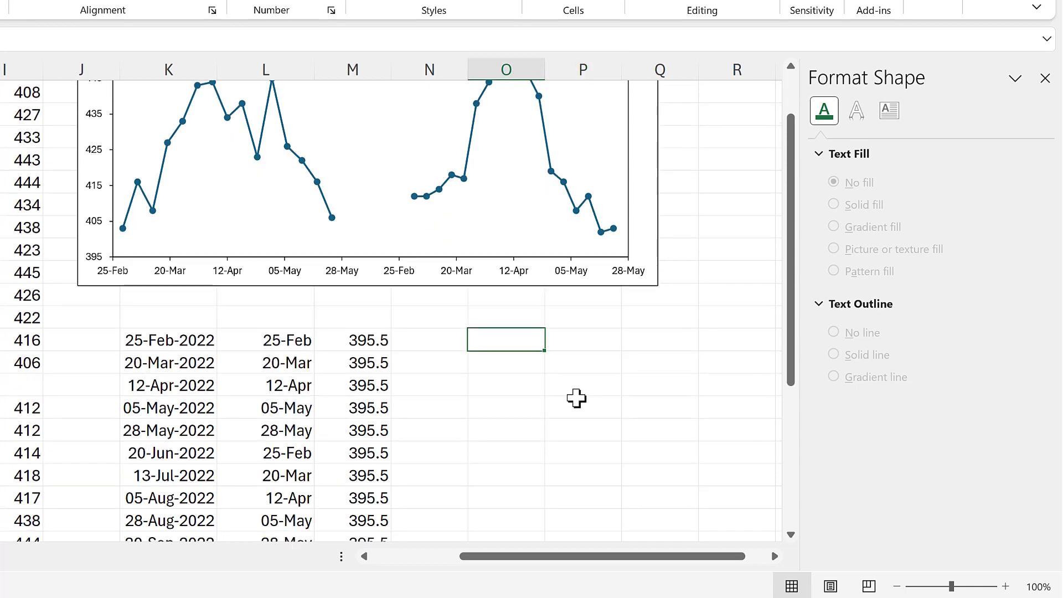
type("=")
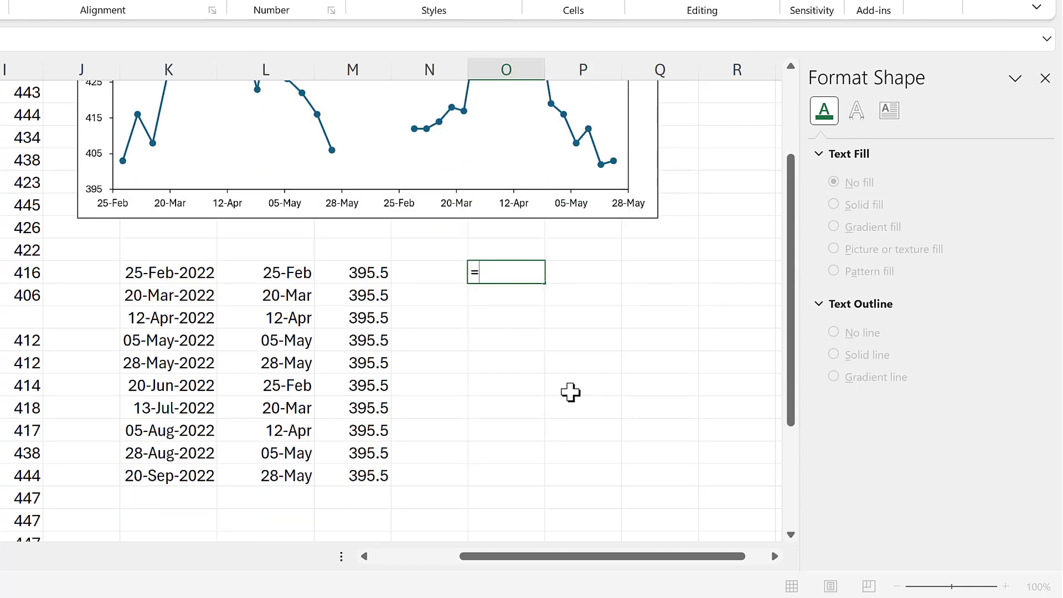
scroll(355, 272, "up", 1)
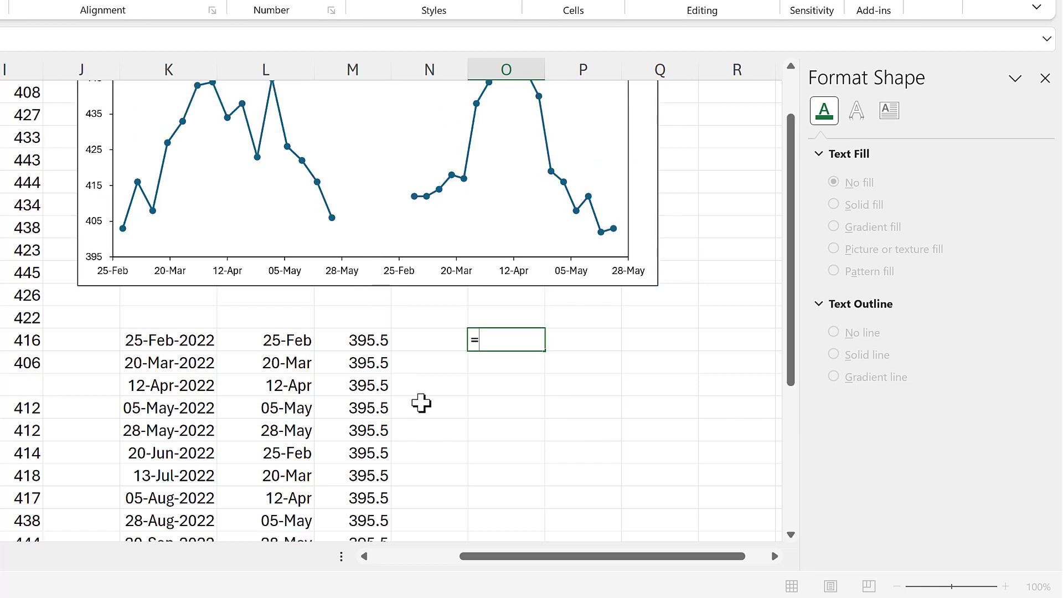
left_click(192, 432)
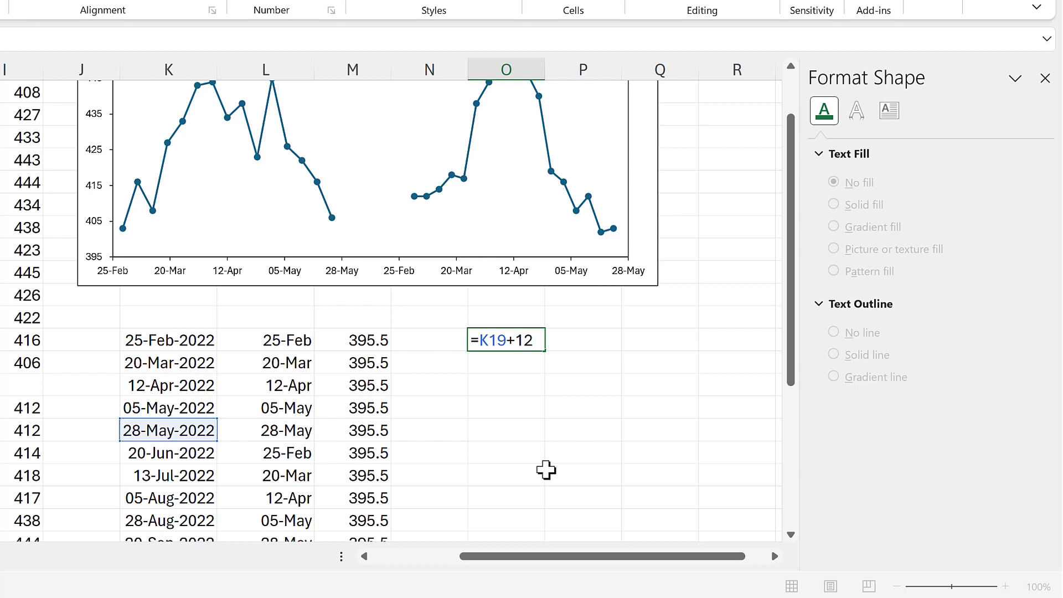
key("Return")
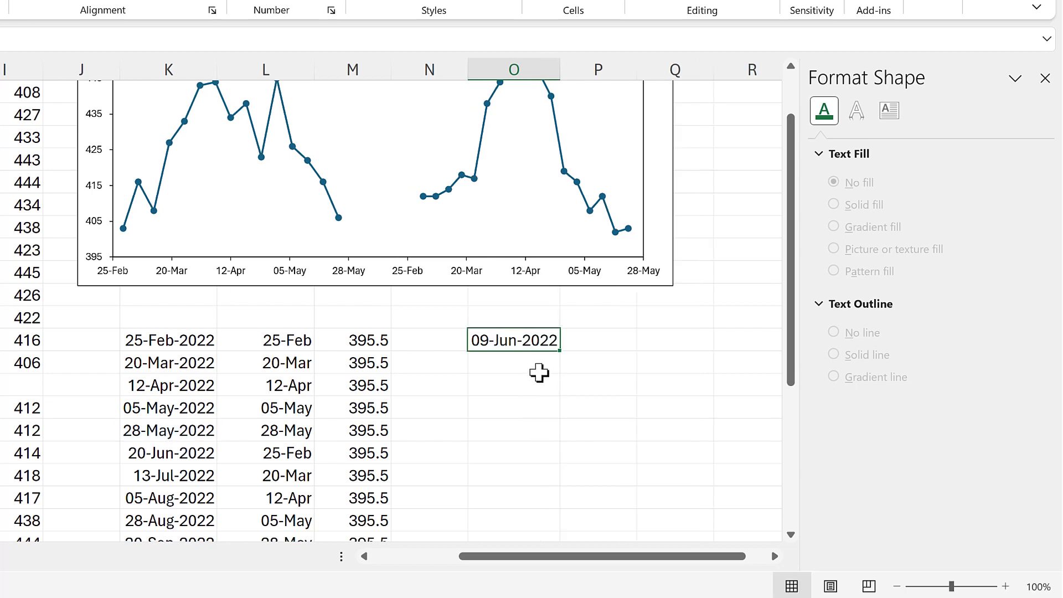
type("=")
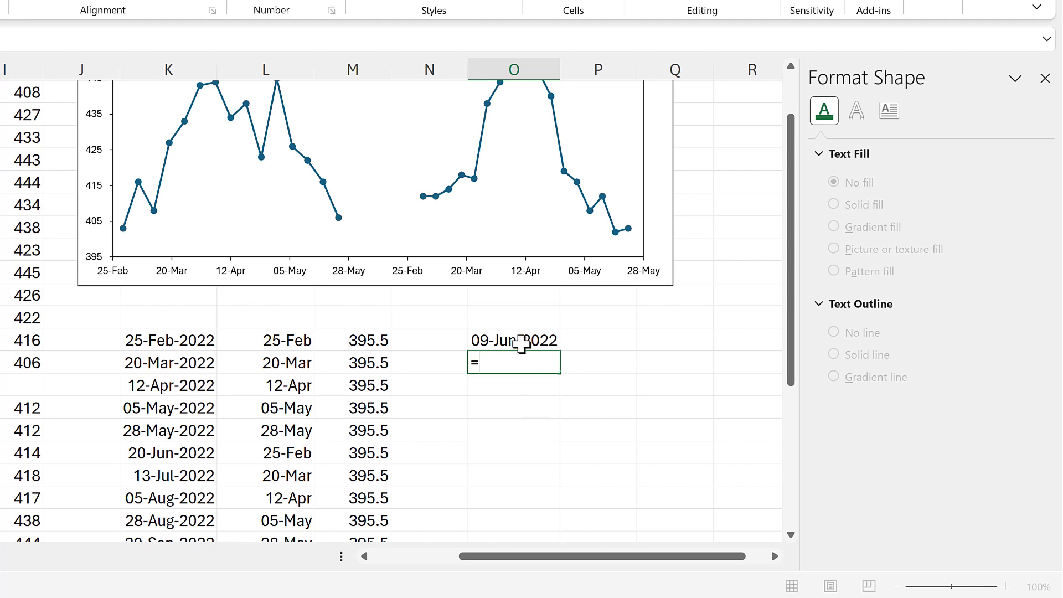
left_click(523, 342)
key("Return")
Enter 395 in P15 and 455 in P16.
left_click(593, 343)
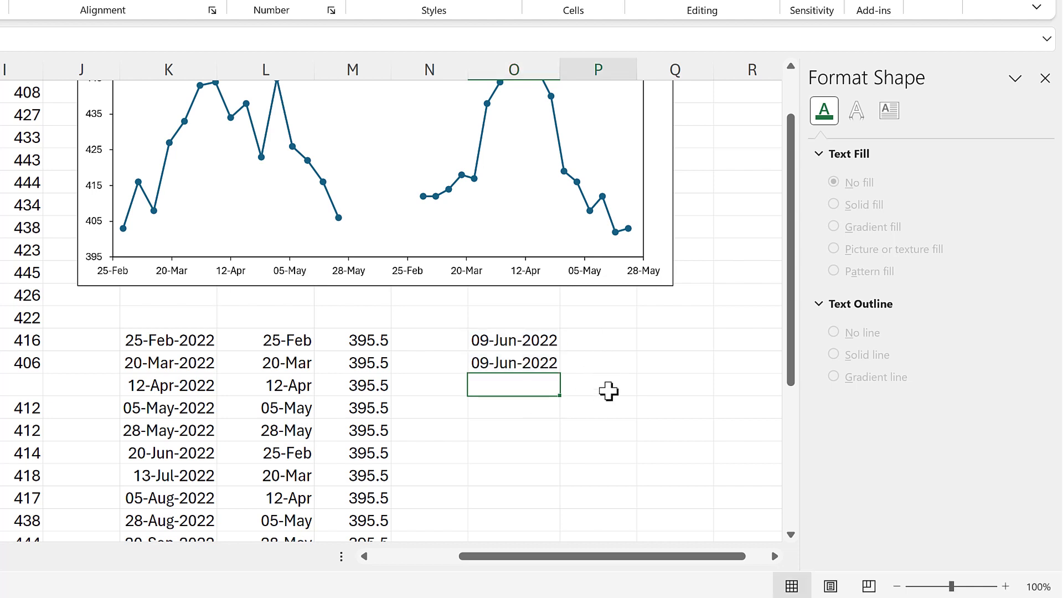
scroll(613, 410, "up", 2)
scroll(614, 410, "up", 1)
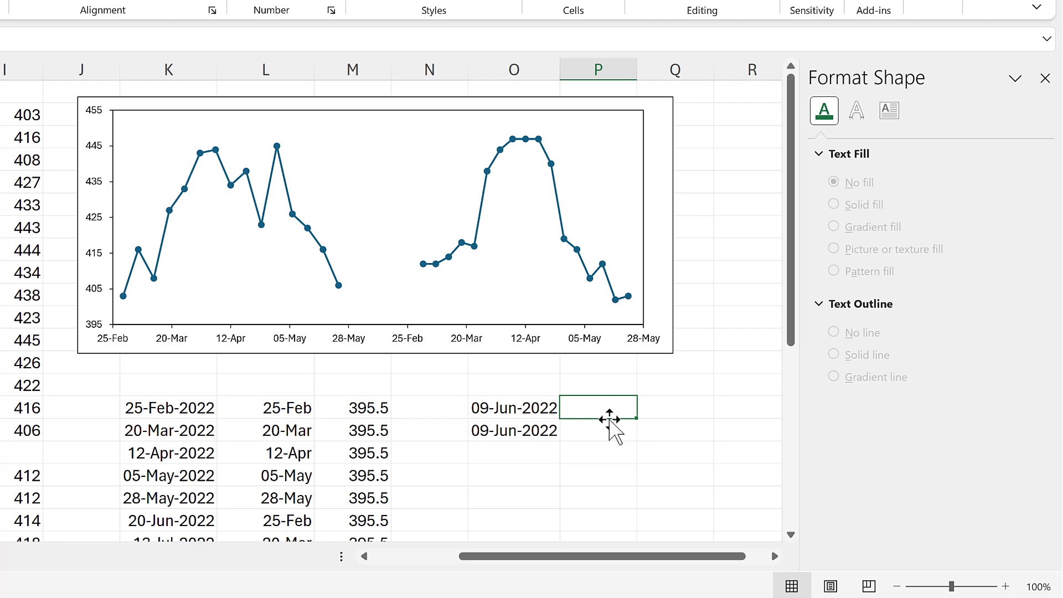
type("395")
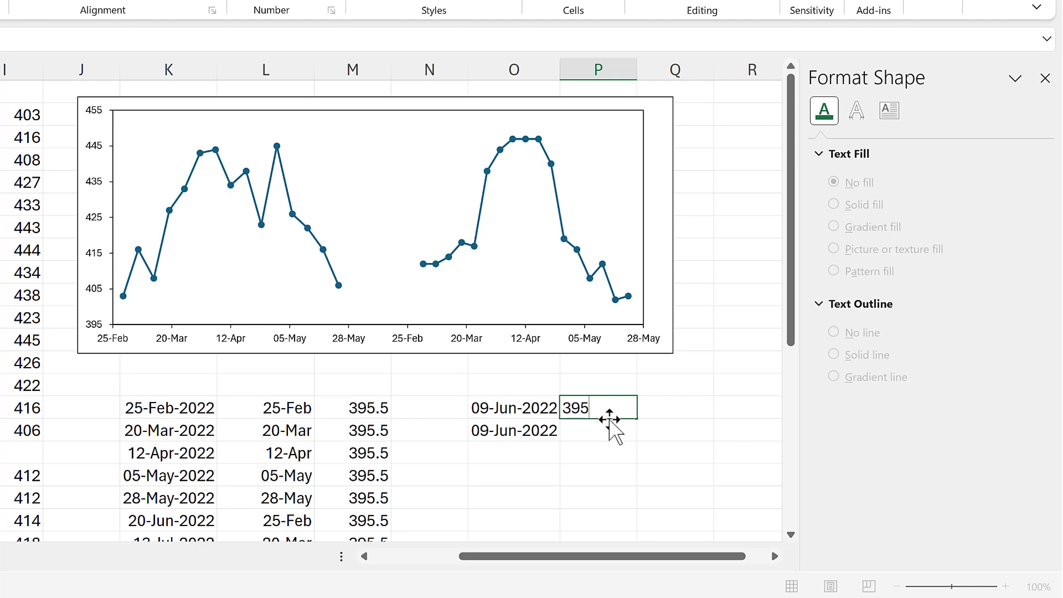
key("Return")
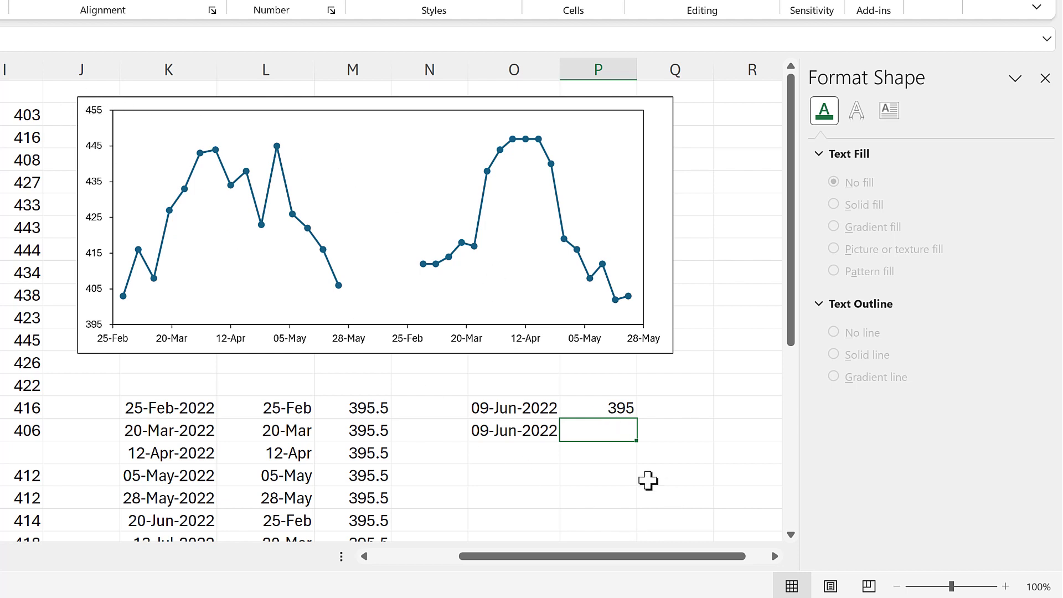
type("45")
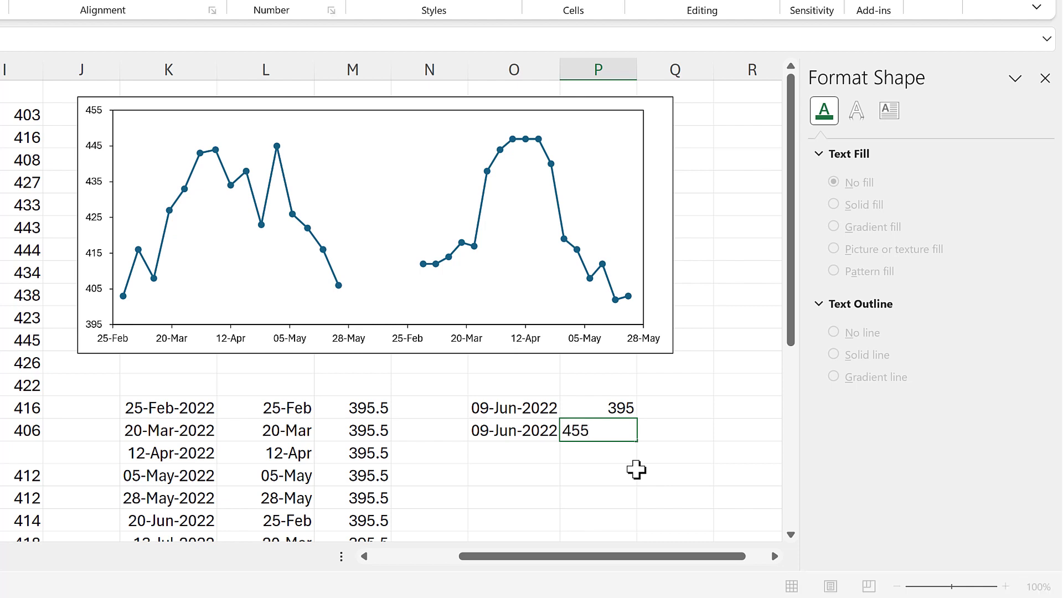
type("5")
key("Return")
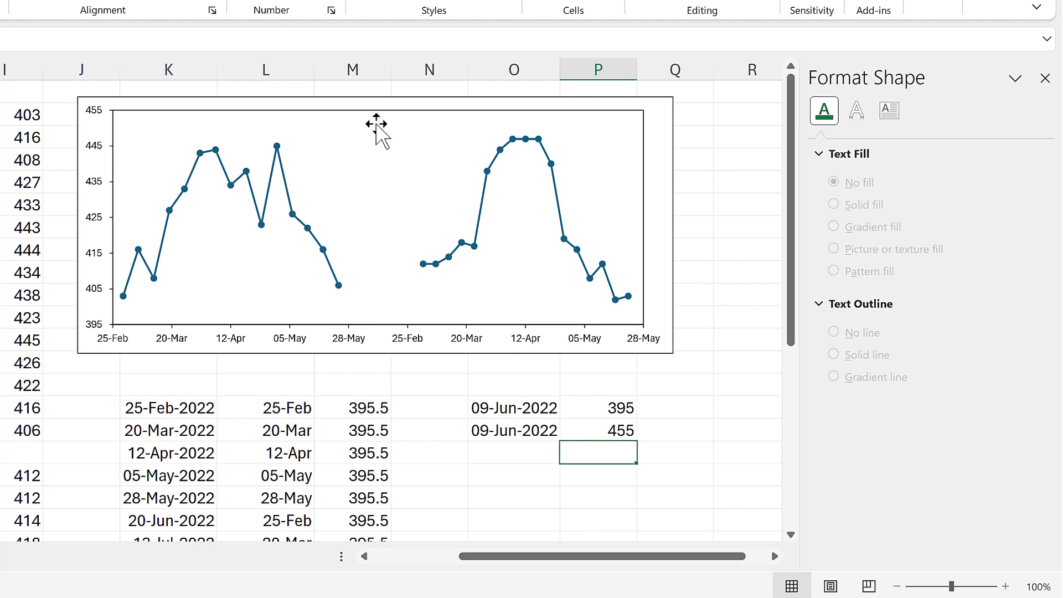
Add a new chart series with X values O15:O16 via Select Data.
left_click(371, 98)
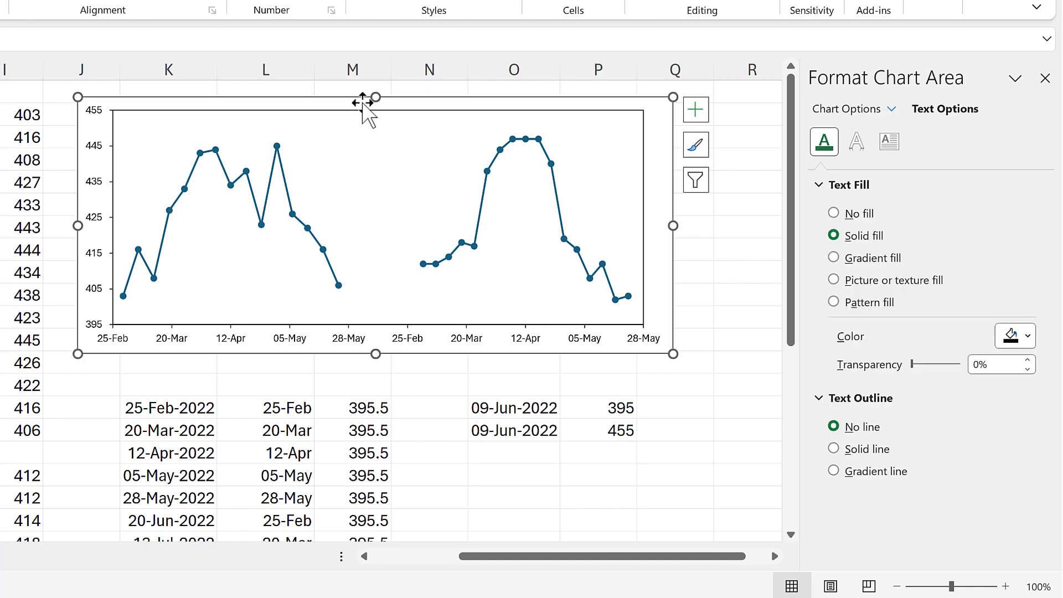
right_click(370, 101)
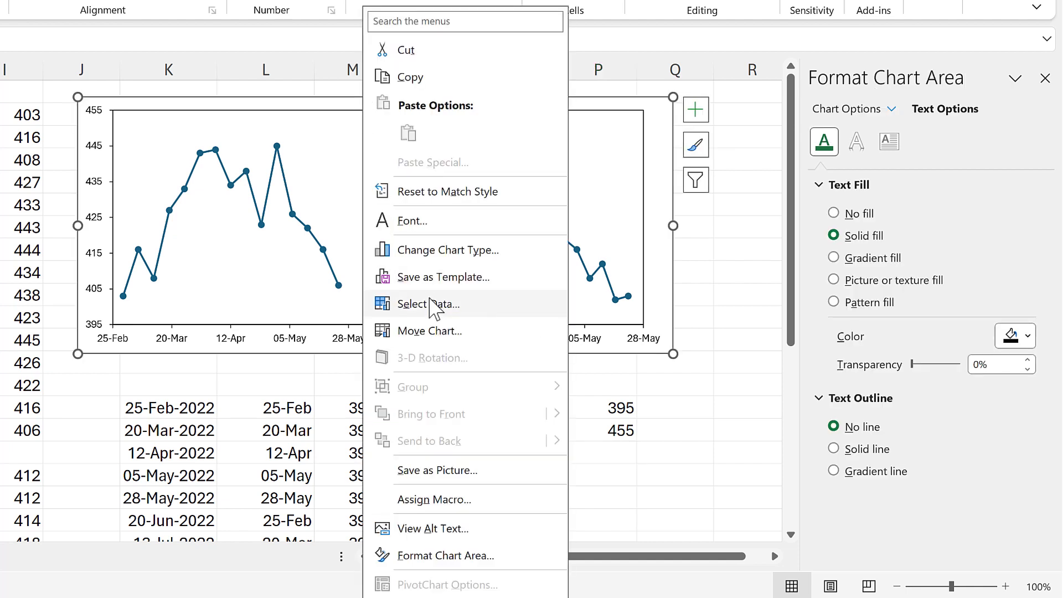
left_click(431, 303)
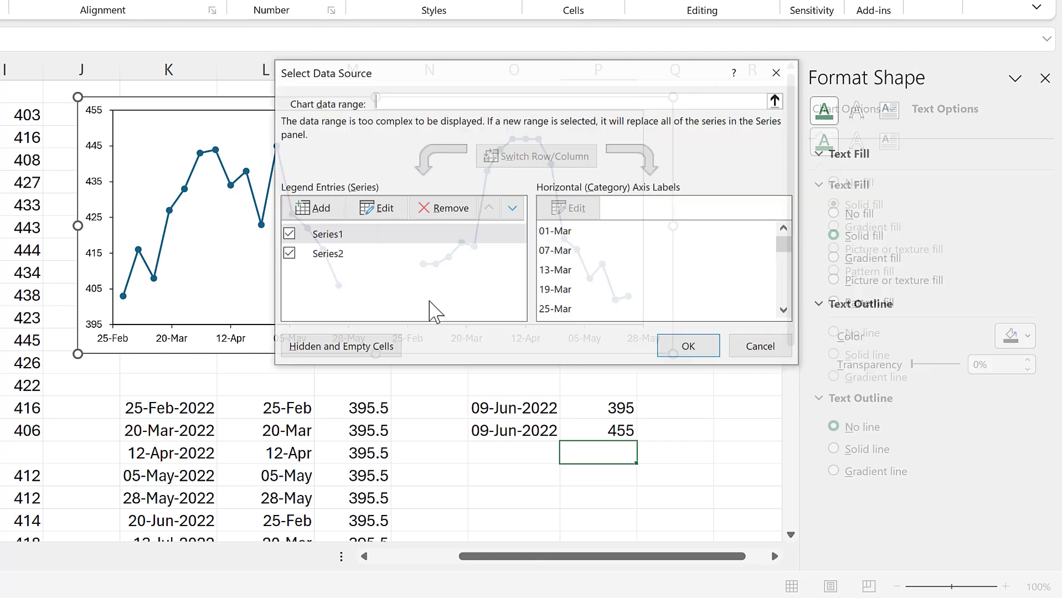
left_click(319, 210)
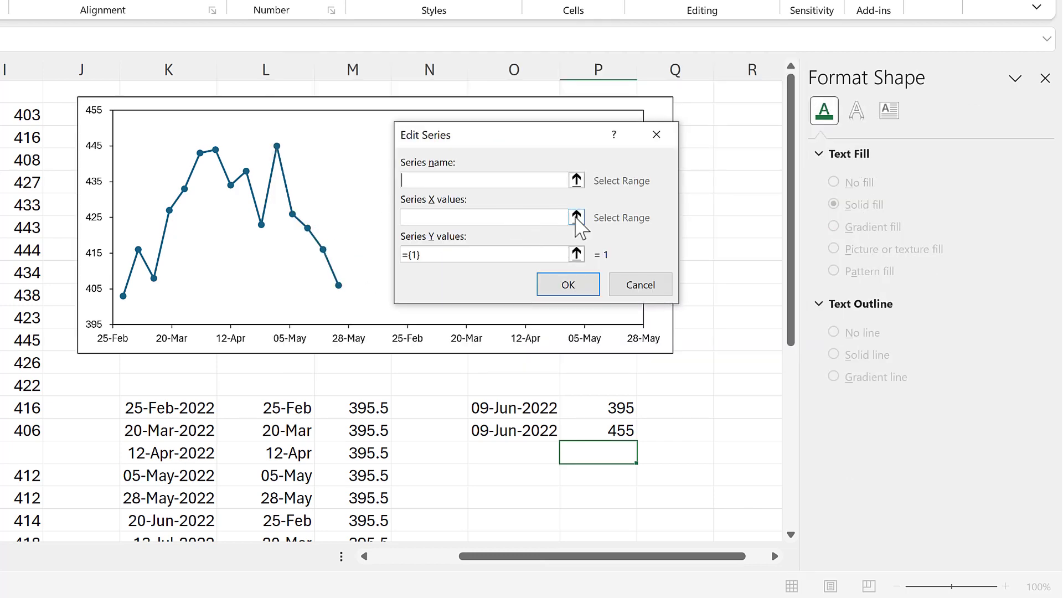
left_click(576, 216)
left_click_drag(518, 409, 520, 427)
left_click(584, 139)
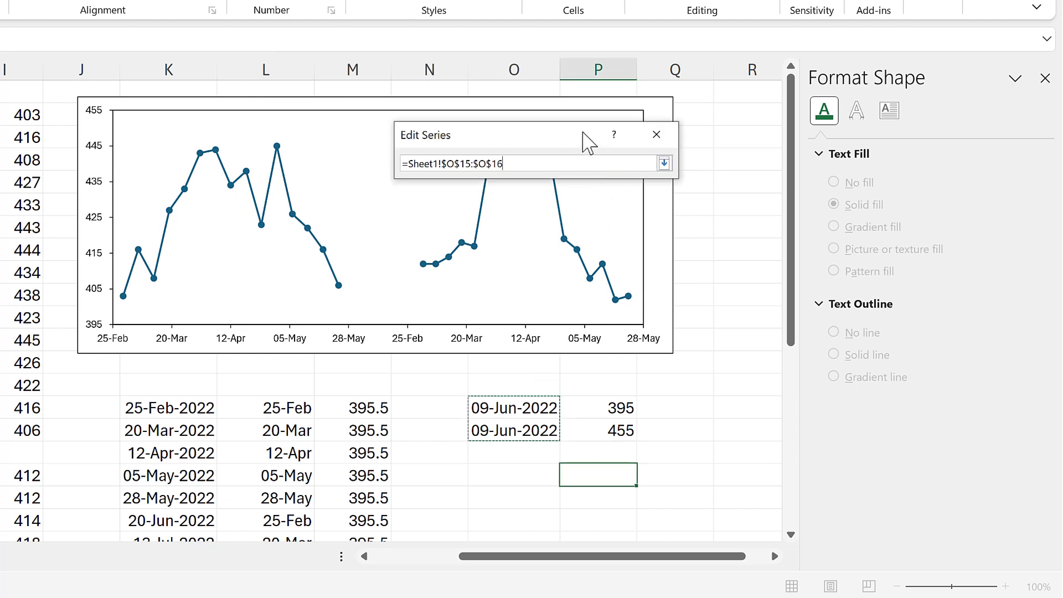
key("Return")
Set the new series' Y values to P15:P16 and apply, drawing the divider line.
left_click(577, 255)
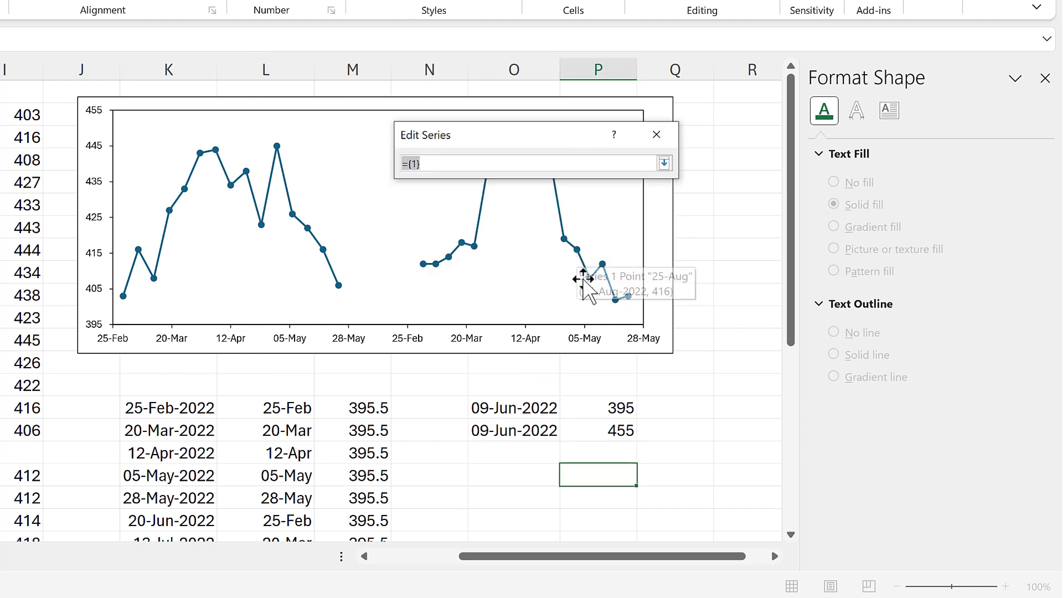
left_click_drag(612, 408, 610, 428)
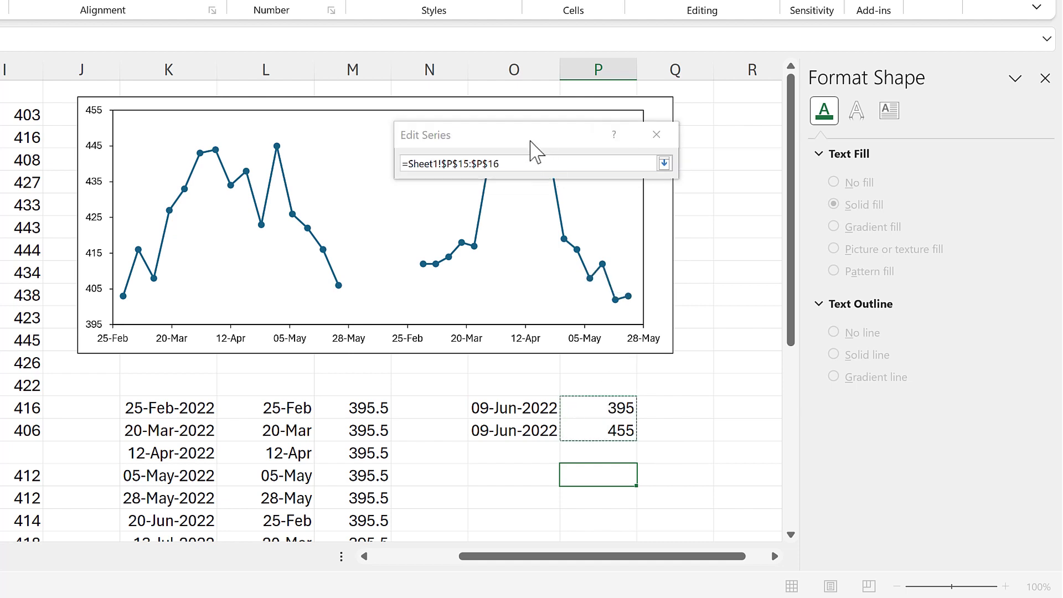
left_click(533, 150)
key("Return")
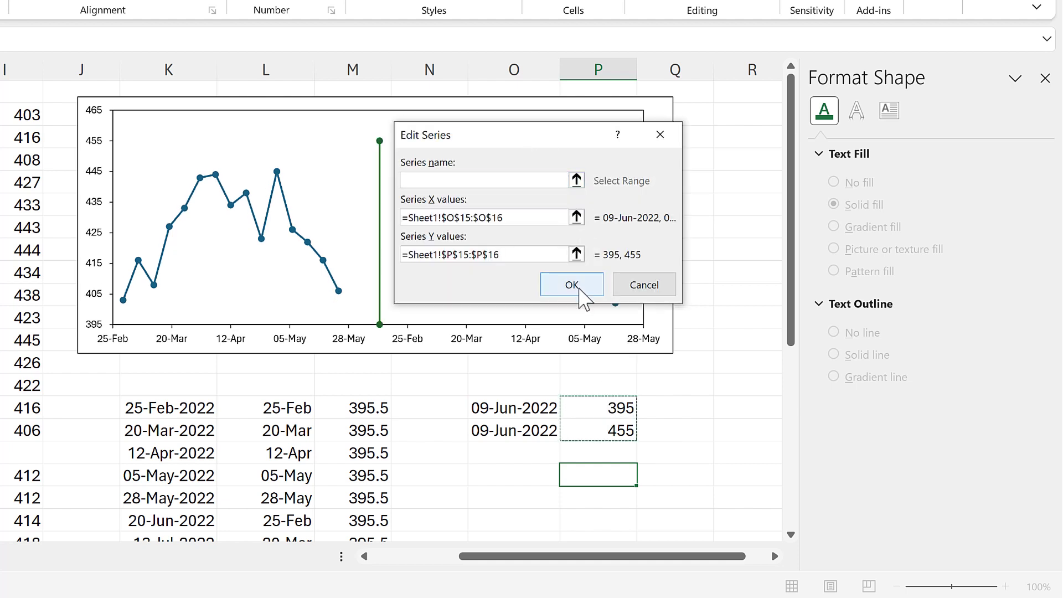
left_click(572, 284)
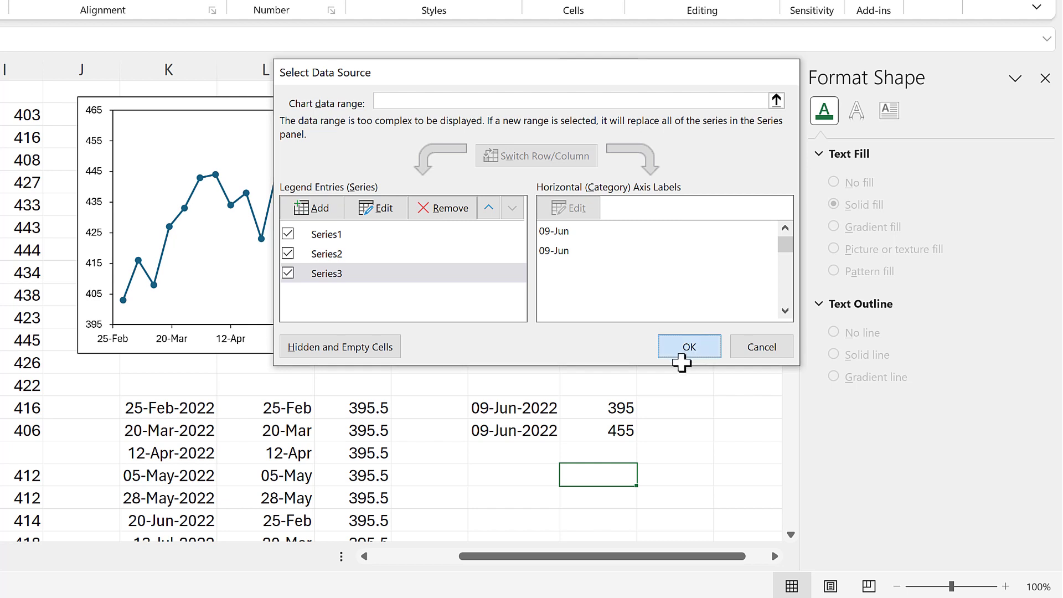
left_click(685, 351)
left_click(674, 405)
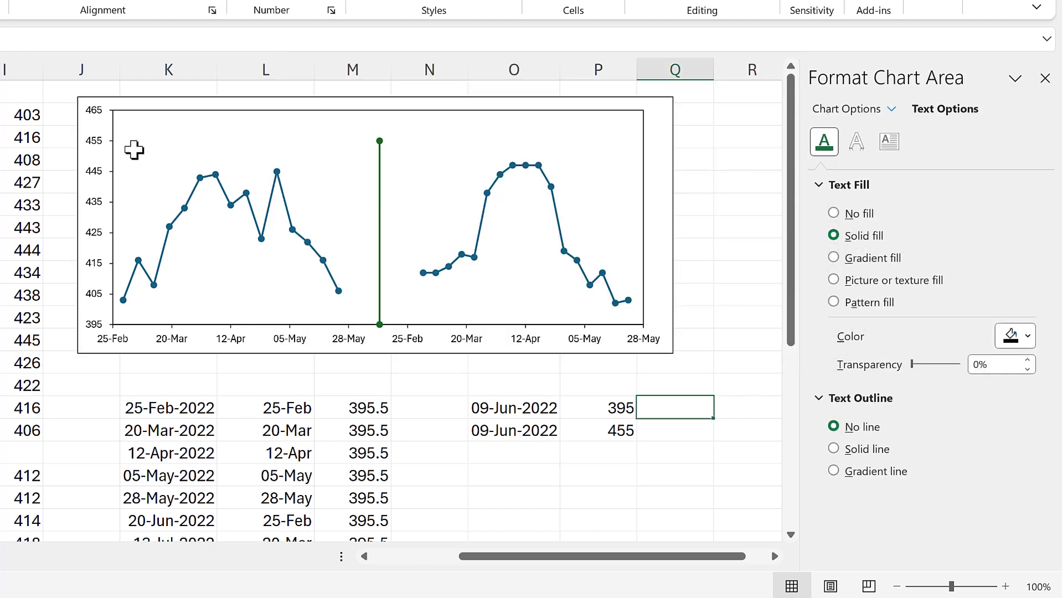
Set the vertical value axis maximum bound to 455.
left_click(100, 143)
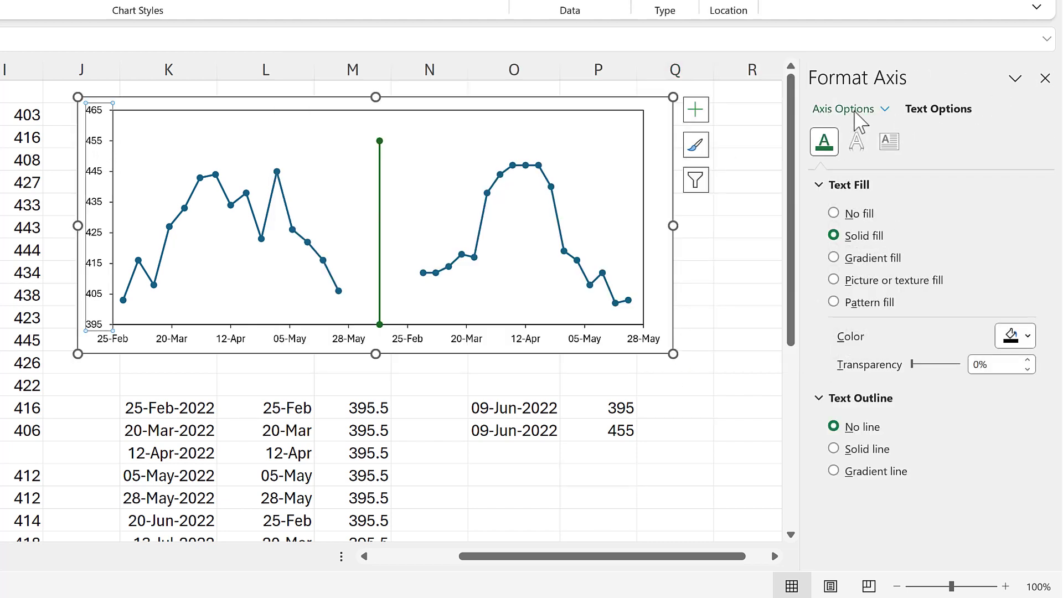
left_click(860, 113)
left_click_drag(973, 255, 924, 269)
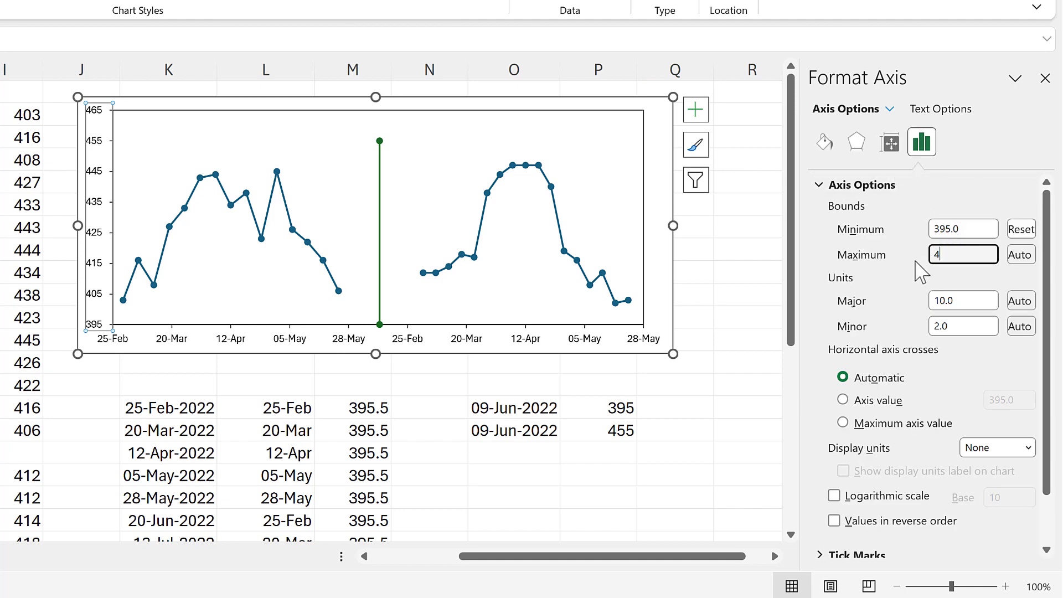
type("55")
key("Return")
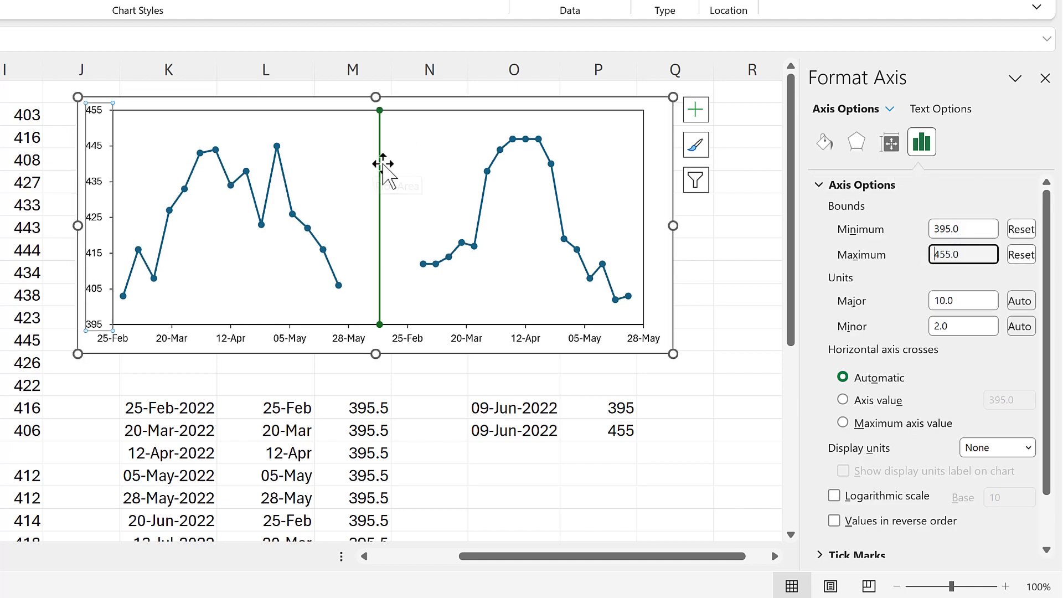
Set the green divider series line to No line, keeping only its end markers.
left_click(381, 169)
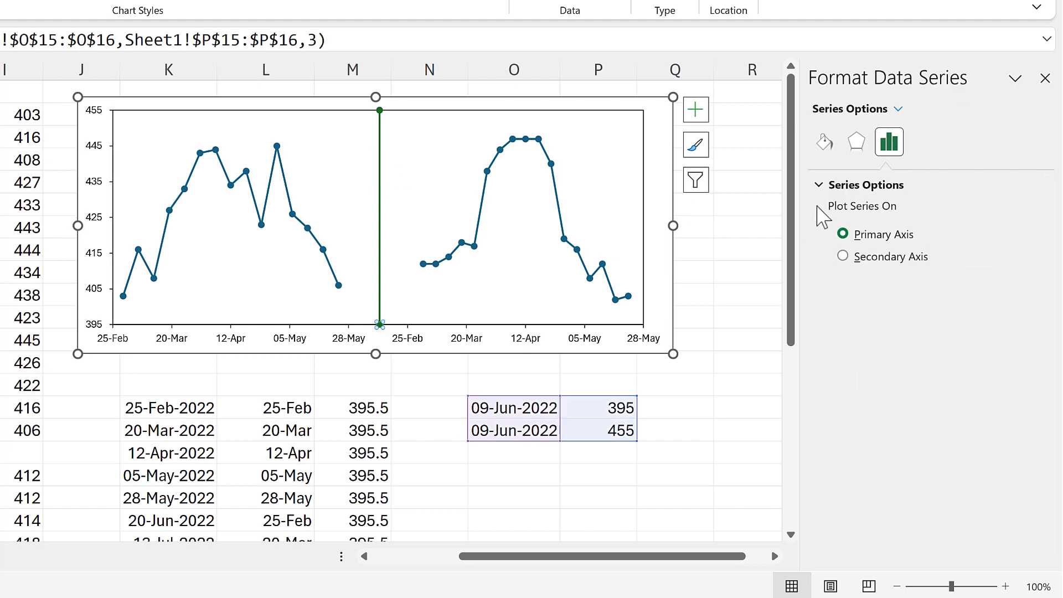
left_click(825, 143)
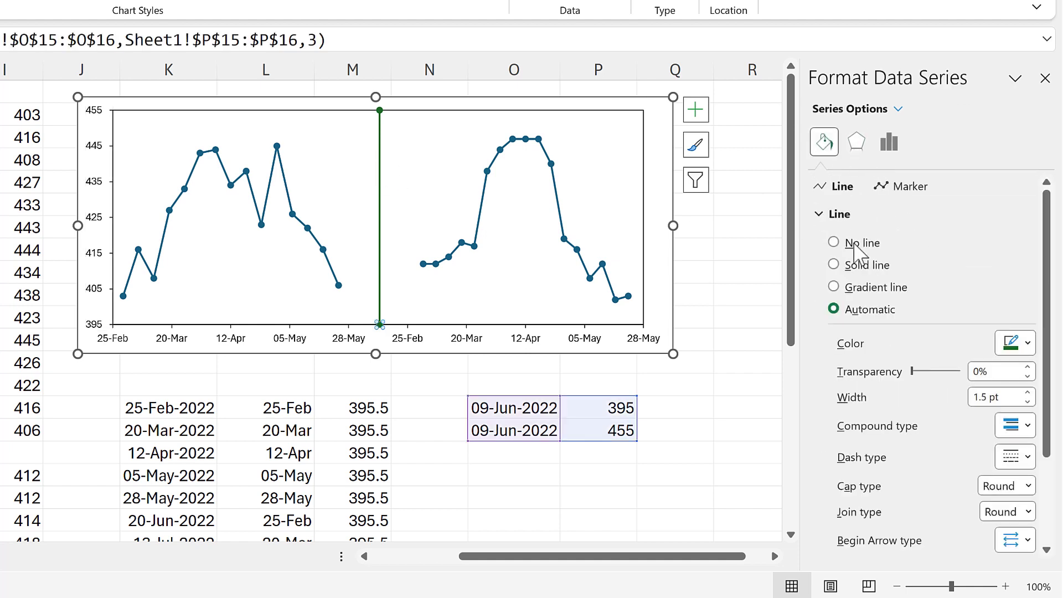
left_click(856, 248)
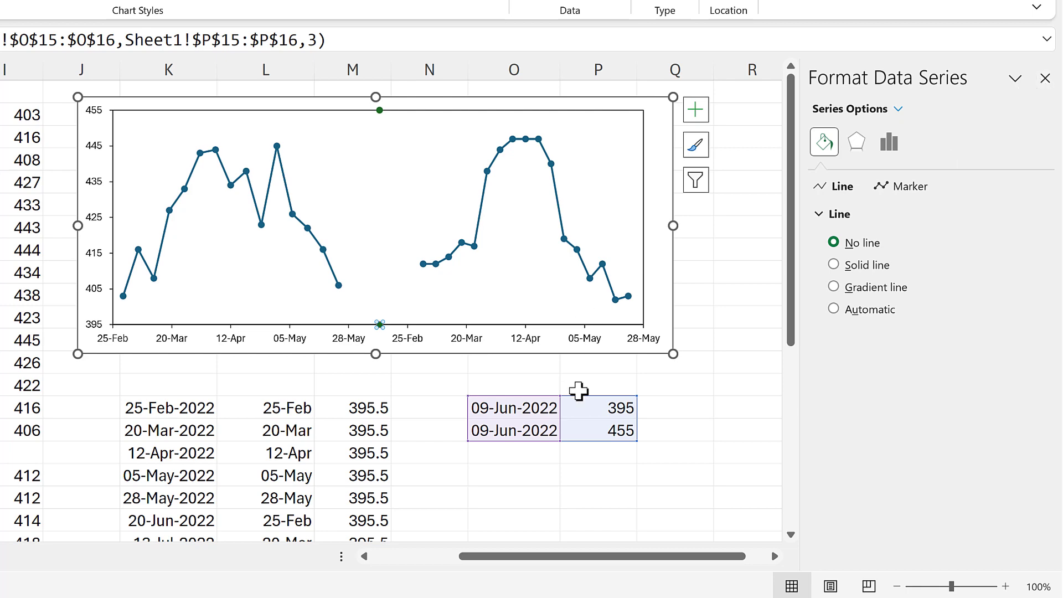
left_click(524, 483)
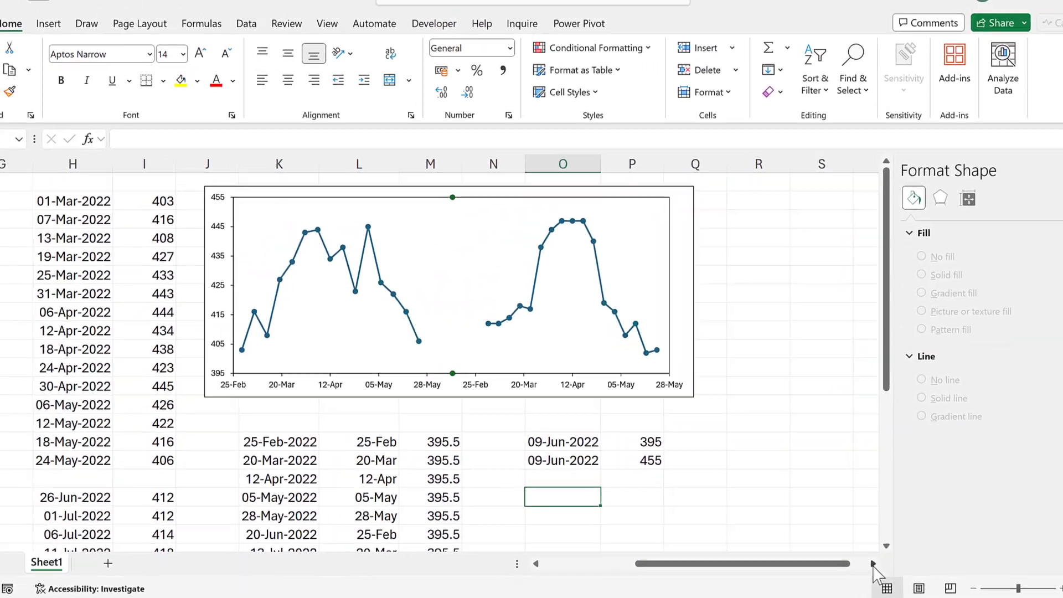
Draw a tall parallelogram shape on the sheet to the right of the chart.
left_click(764, 281)
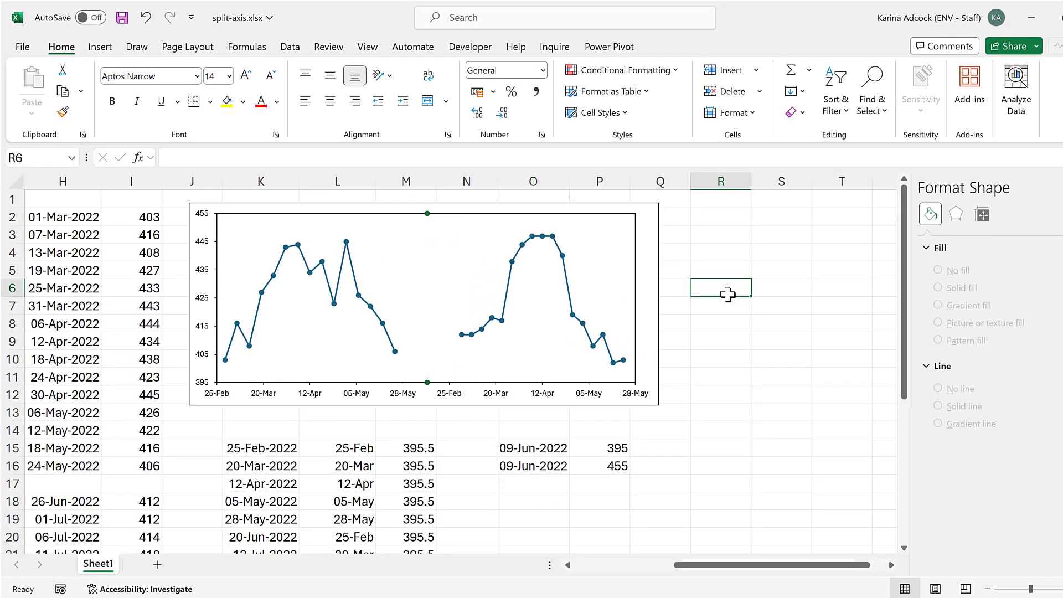
left_click(100, 47)
left_click(185, 124)
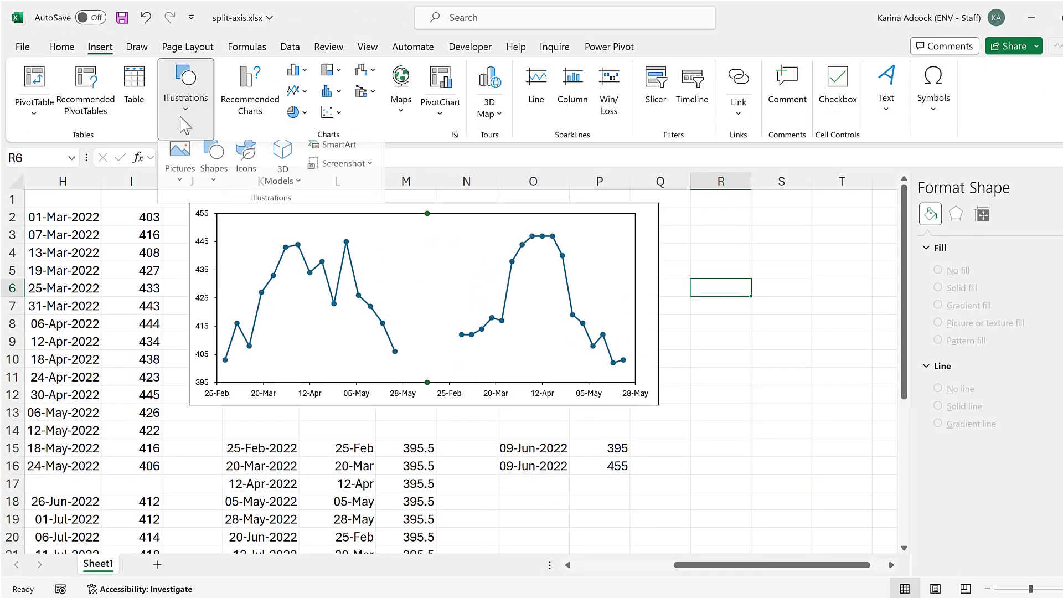
left_click(215, 177)
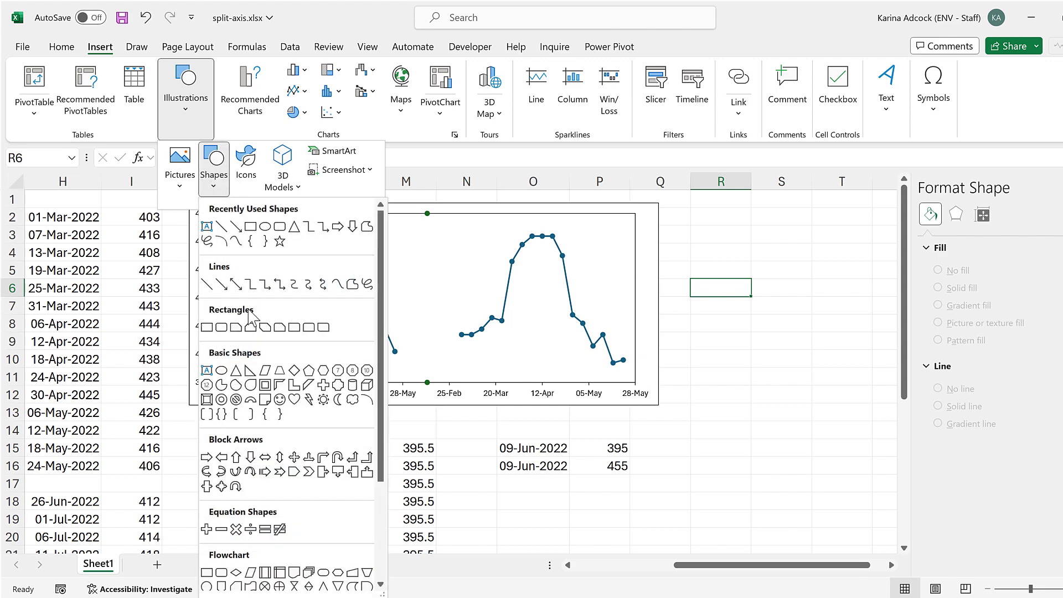
left_click(266, 373)
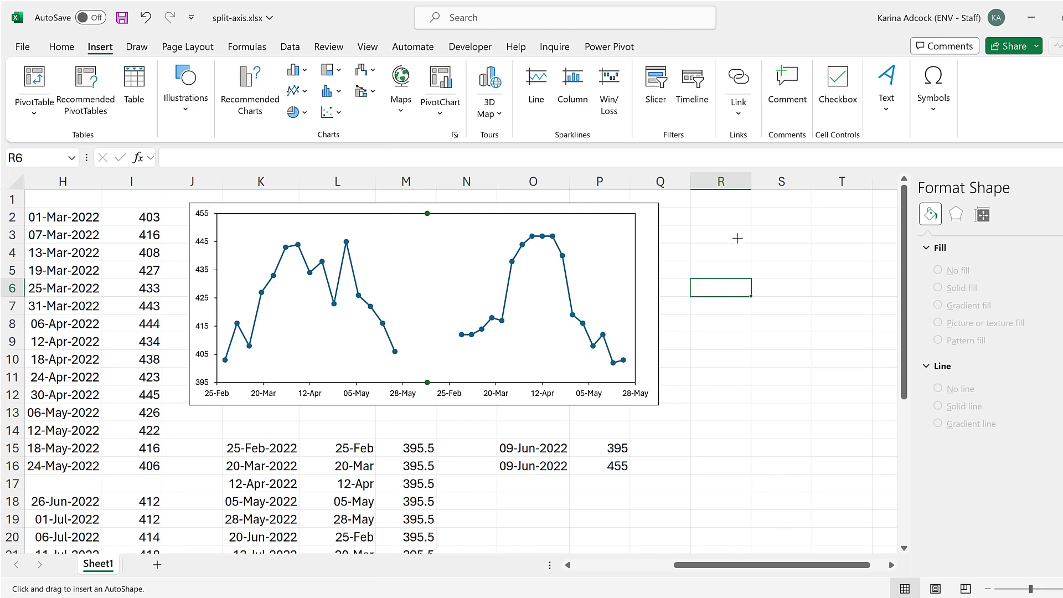
left_click_drag(730, 222, 827, 403)
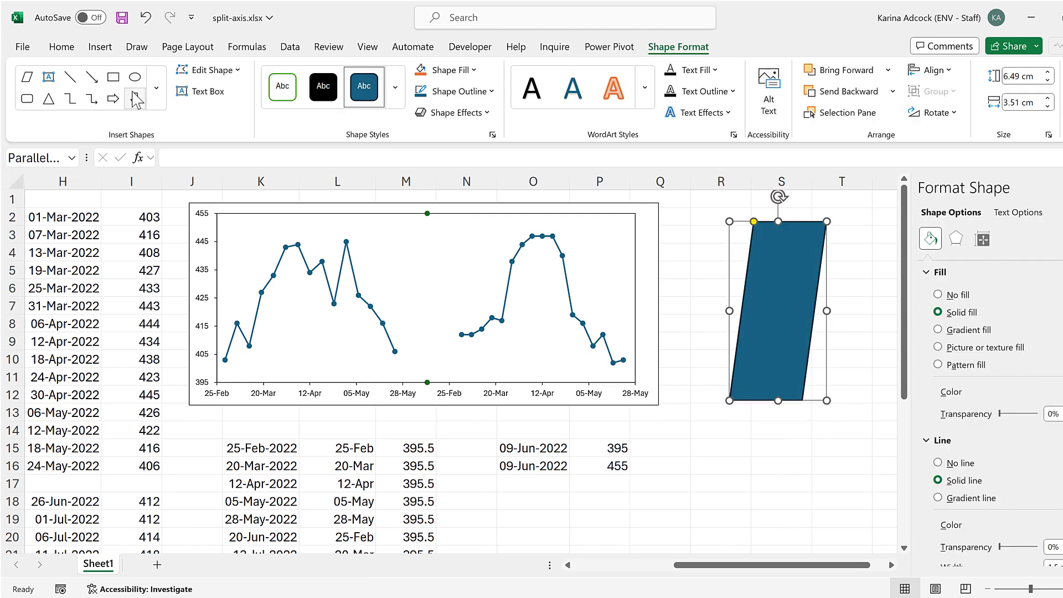
left_click(157, 88)
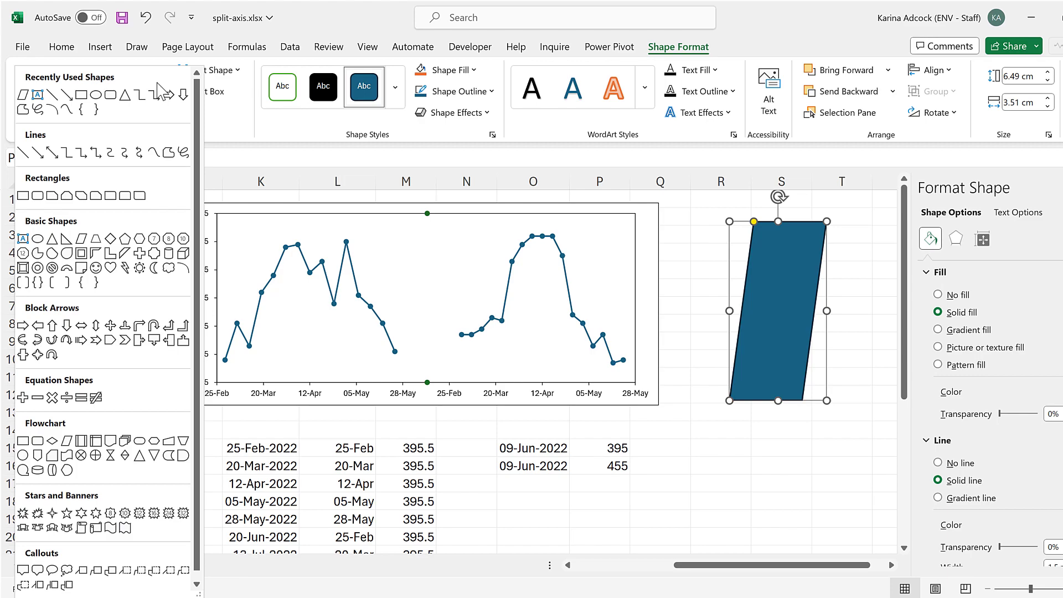
left_click(24, 153)
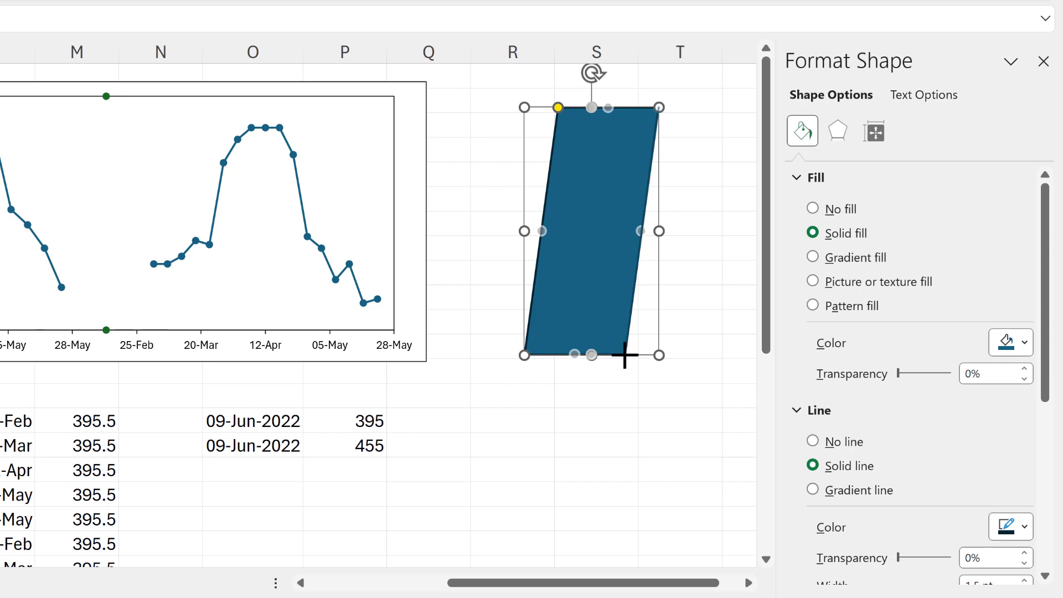
Draw black lines along the parallelogram's right and left slanted edges.
left_click_drag(625, 355, 659, 106)
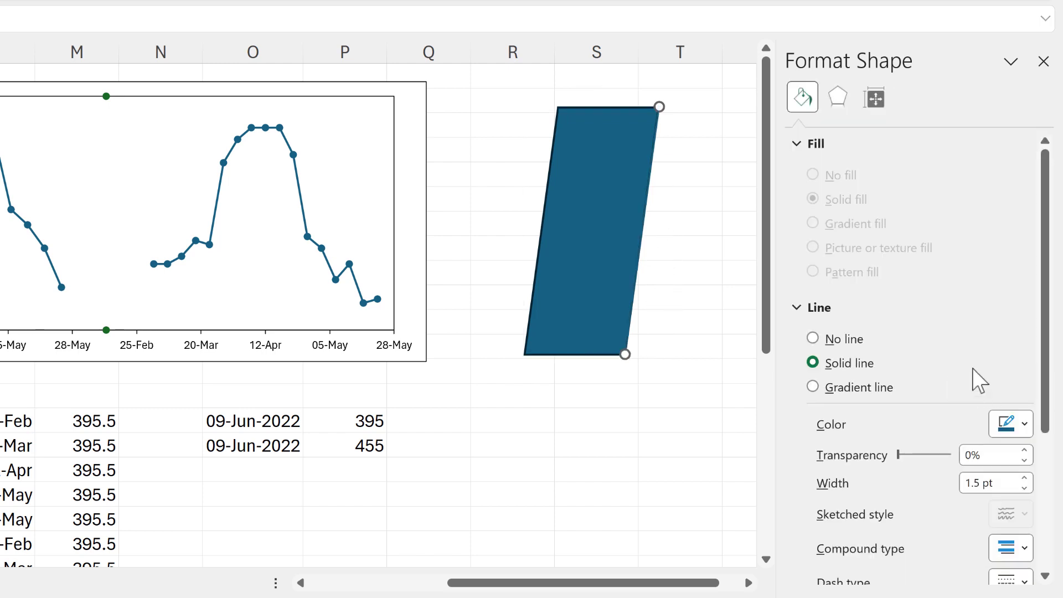
scroll(979, 381, "down", 1)
left_click(1008, 376)
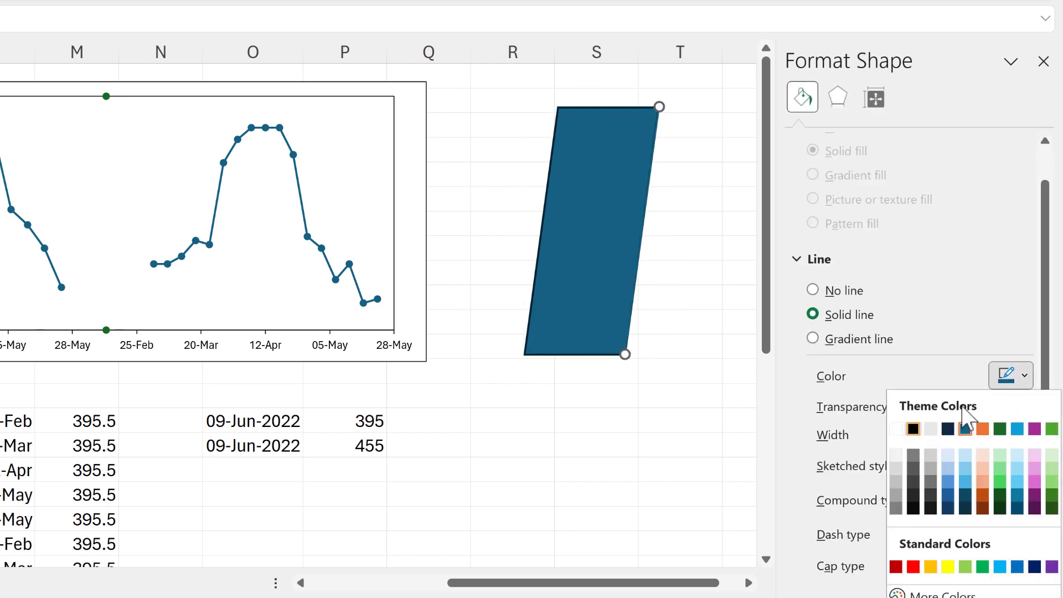
left_click(914, 429)
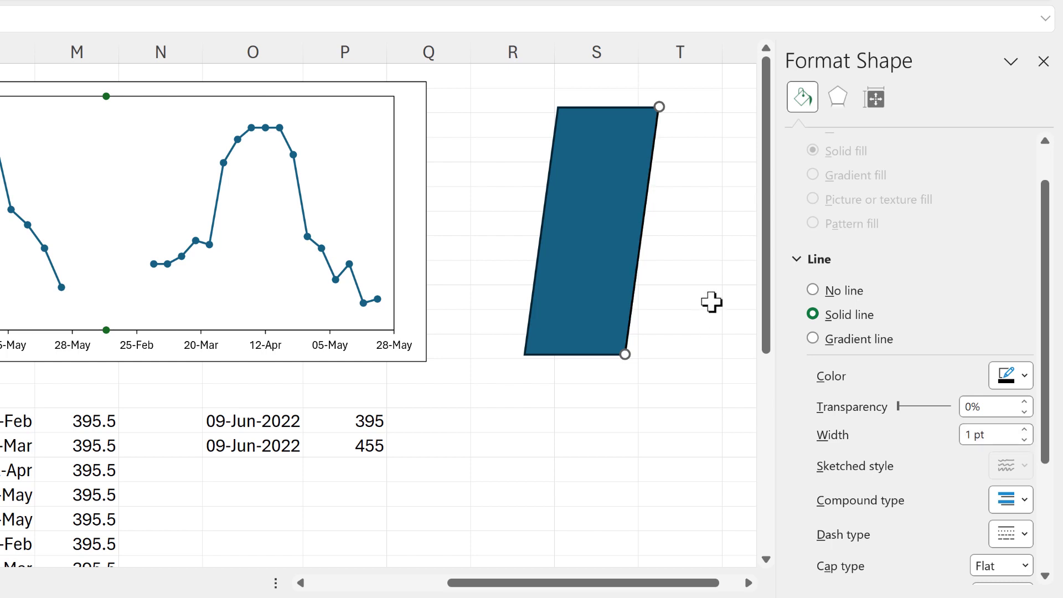
key("ctrl+d")
left_click_drag(666, 208, 549, 192)
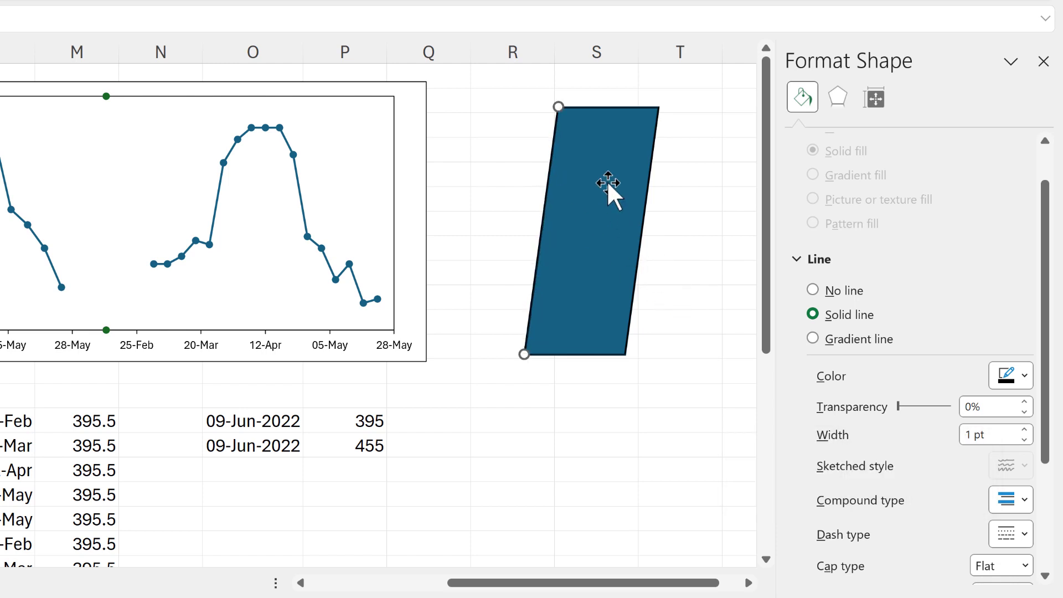
Give the parallelogram a white fill and no outline, then select it with both lines.
left_click(610, 156)
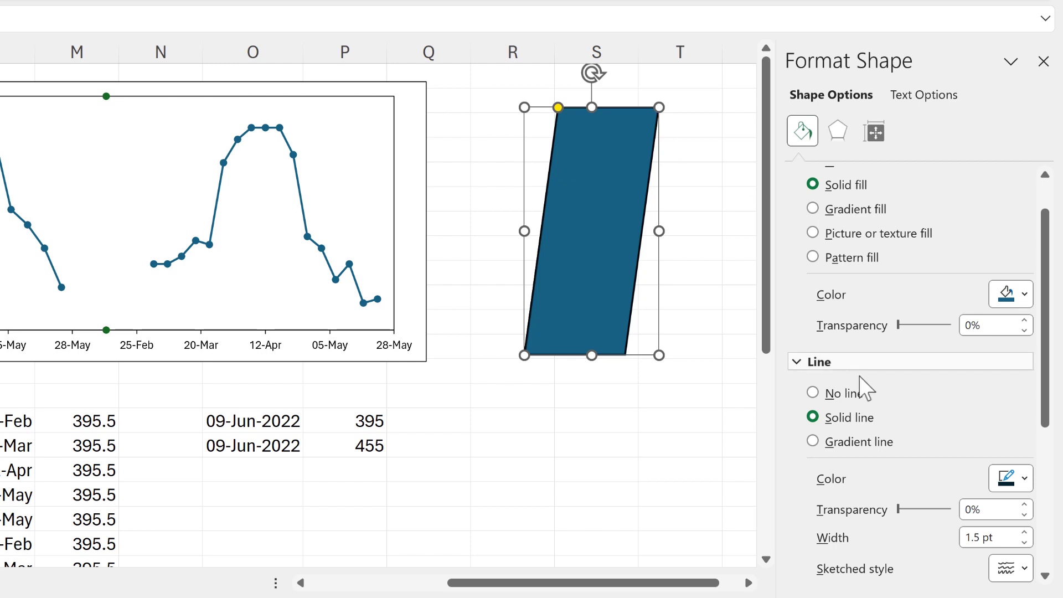
left_click(855, 393)
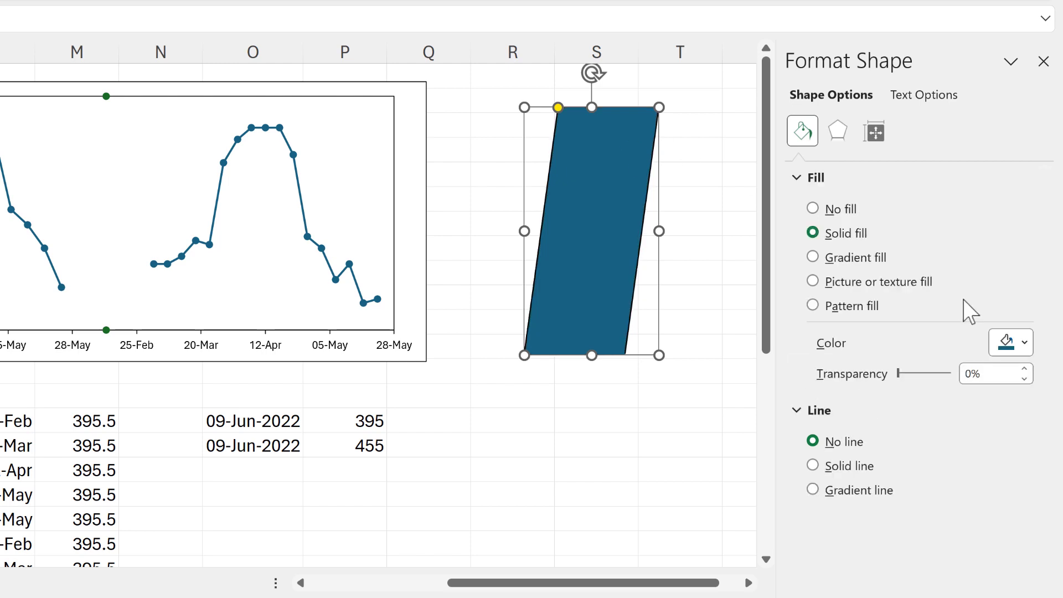
left_click(1011, 343)
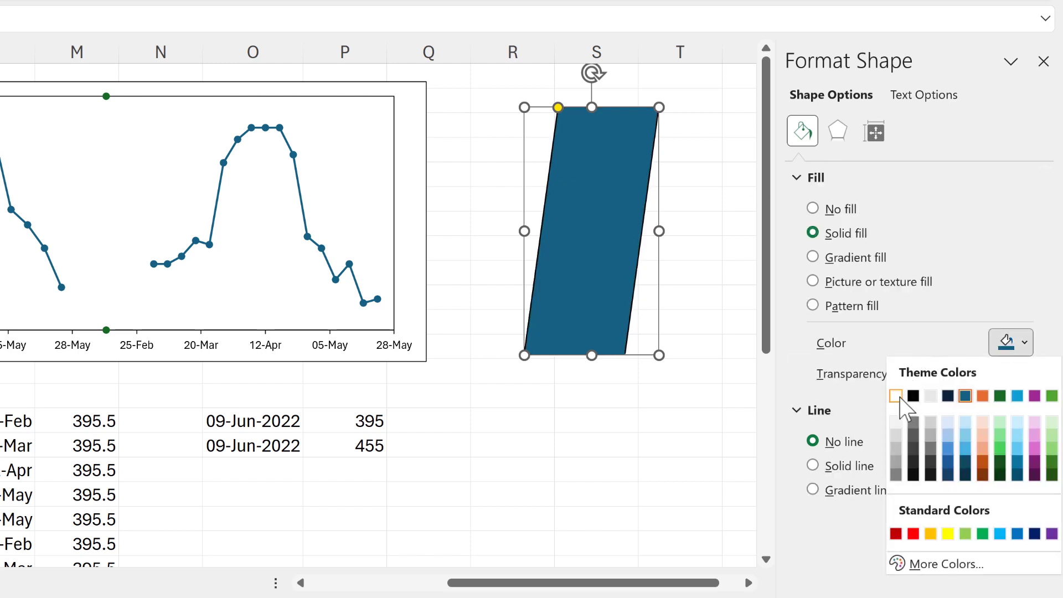
left_click(895, 396)
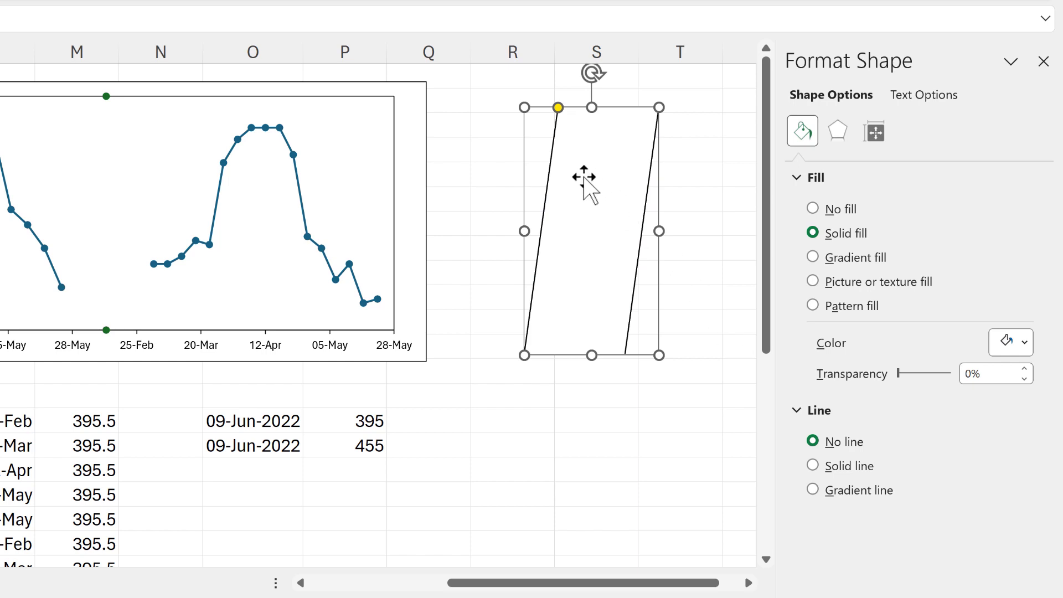
left_click_drag(580, 178, 646, 170)
key("ctrl")
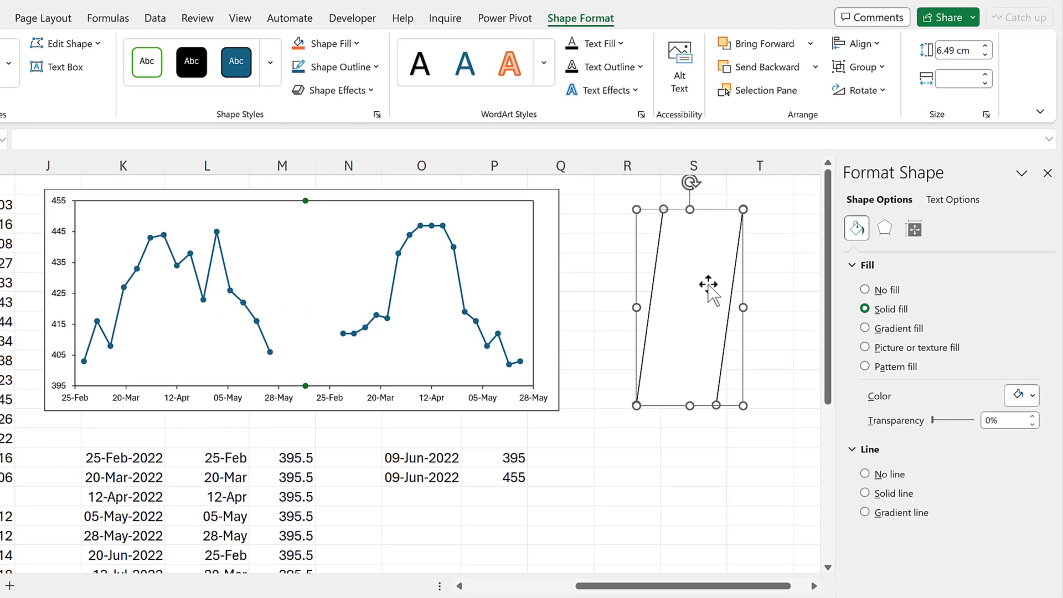
Group the parallelogram and its two lines, and shrink the group to a small // mark.
left_click(861, 67)
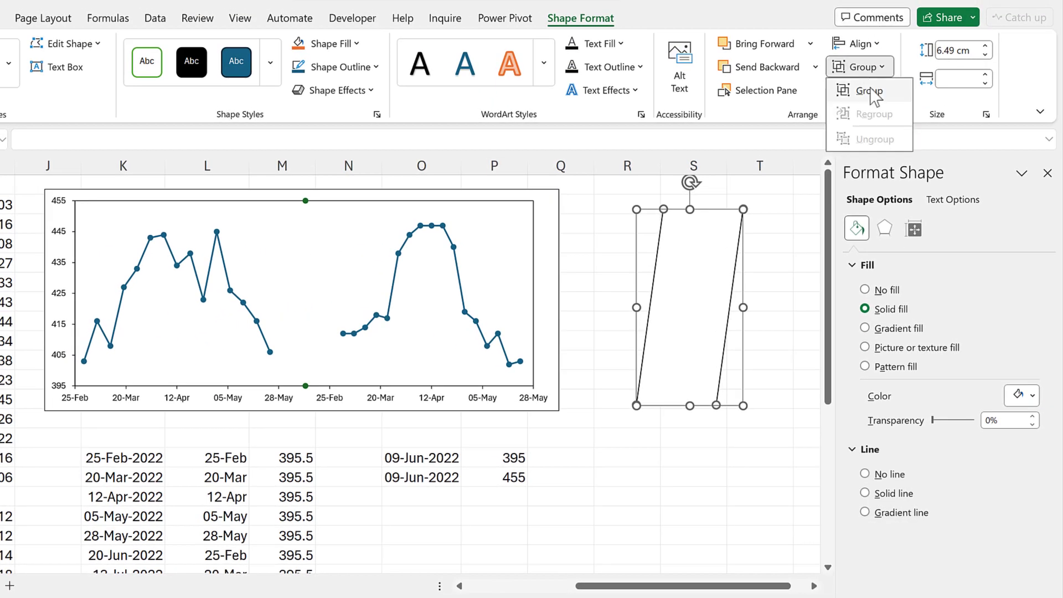
left_click(870, 91)
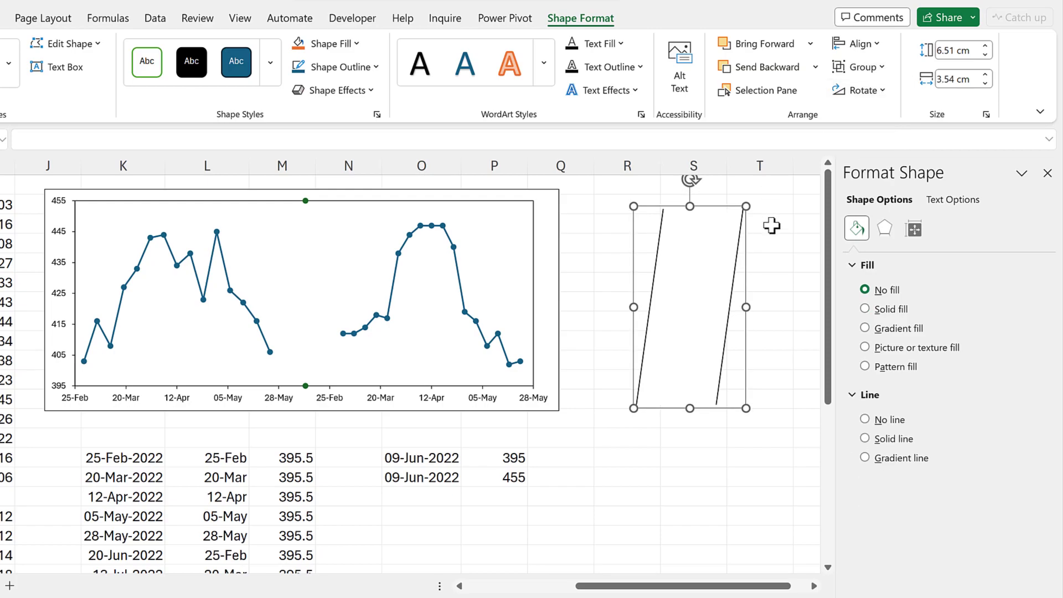
left_click(772, 225)
left_click(742, 213)
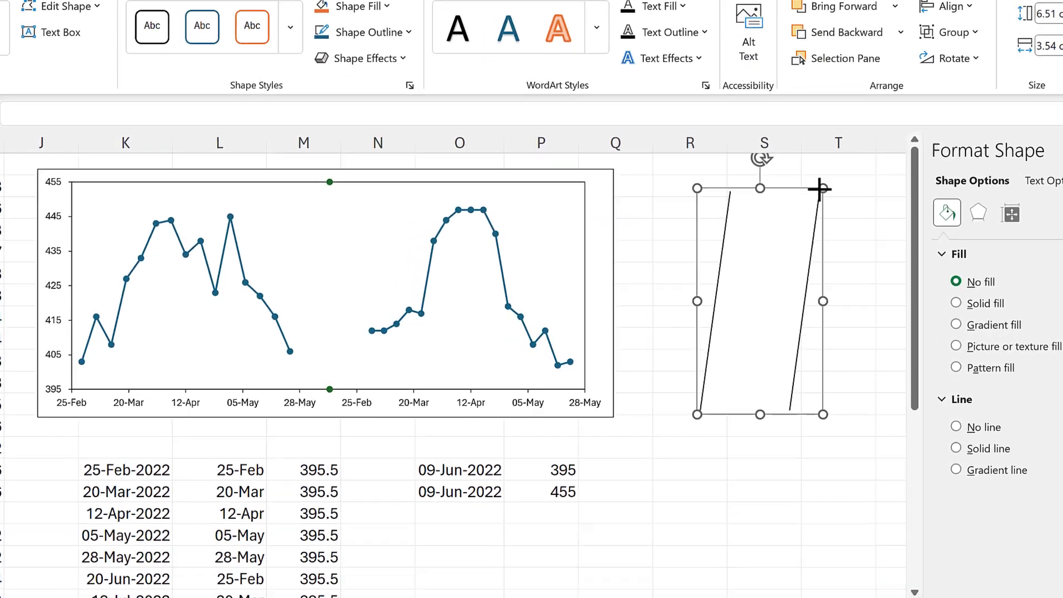
left_click_drag(820, 189, 728, 379)
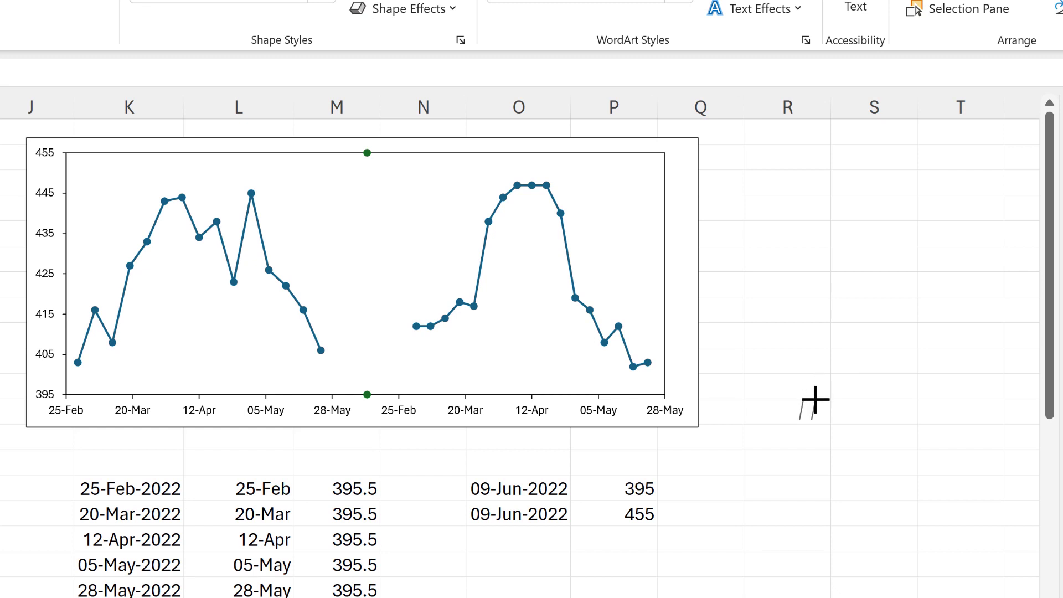
left_click_drag(815, 399, 820, 395)
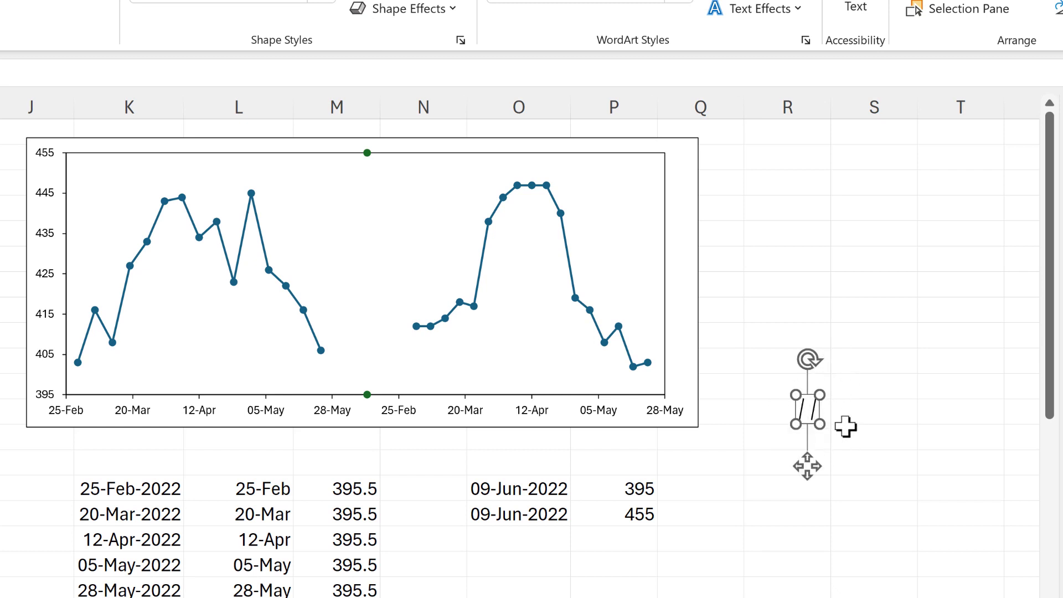
Paste the // mark over the divider series' end markers, then open the spare mark's formatting.
key("ctrl+c")
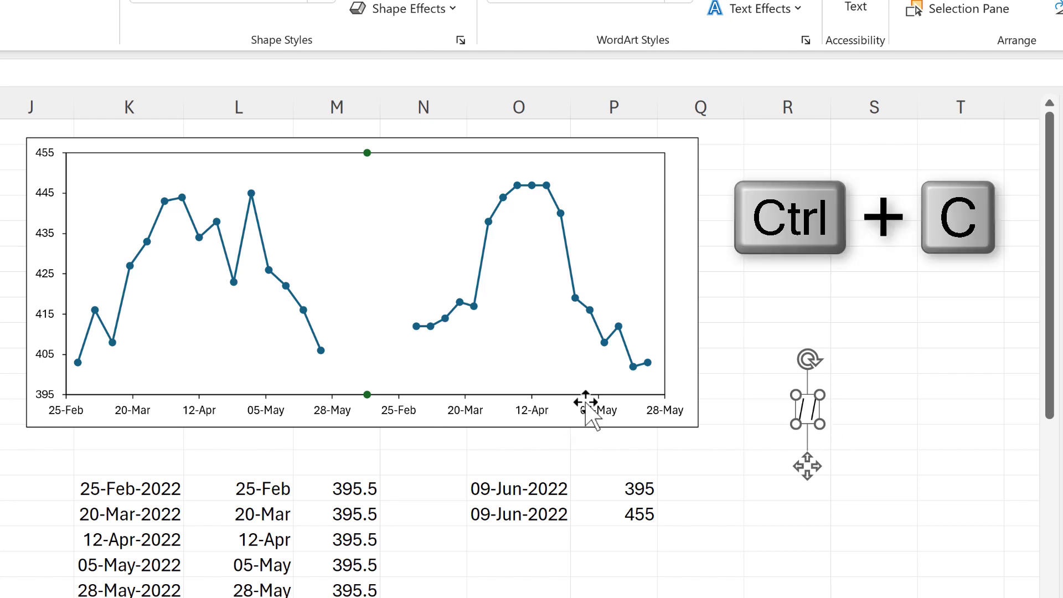
left_click(368, 394)
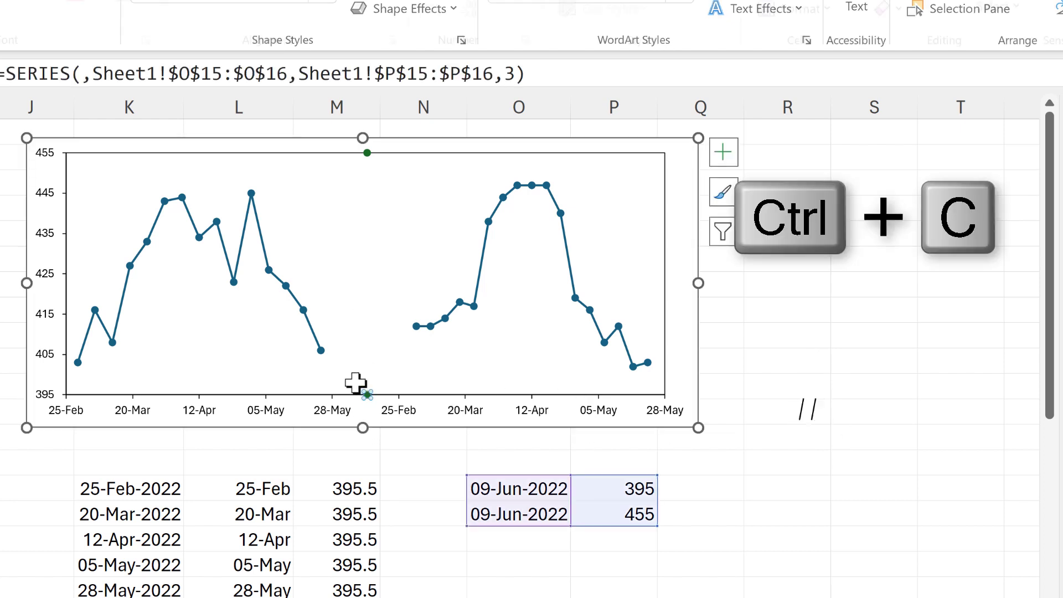
key("ctrl+v")
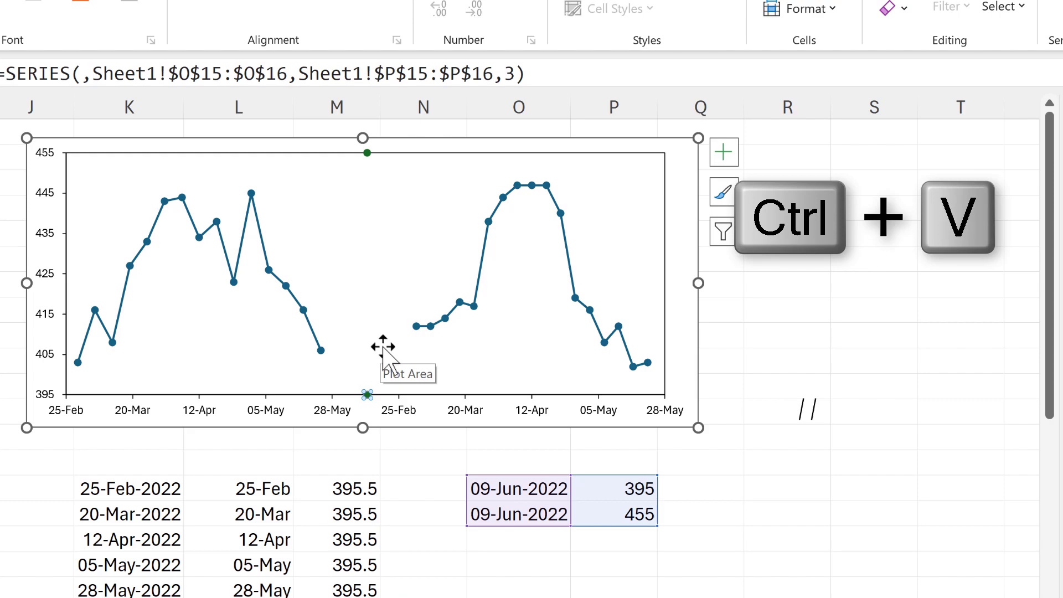
left_click(883, 304)
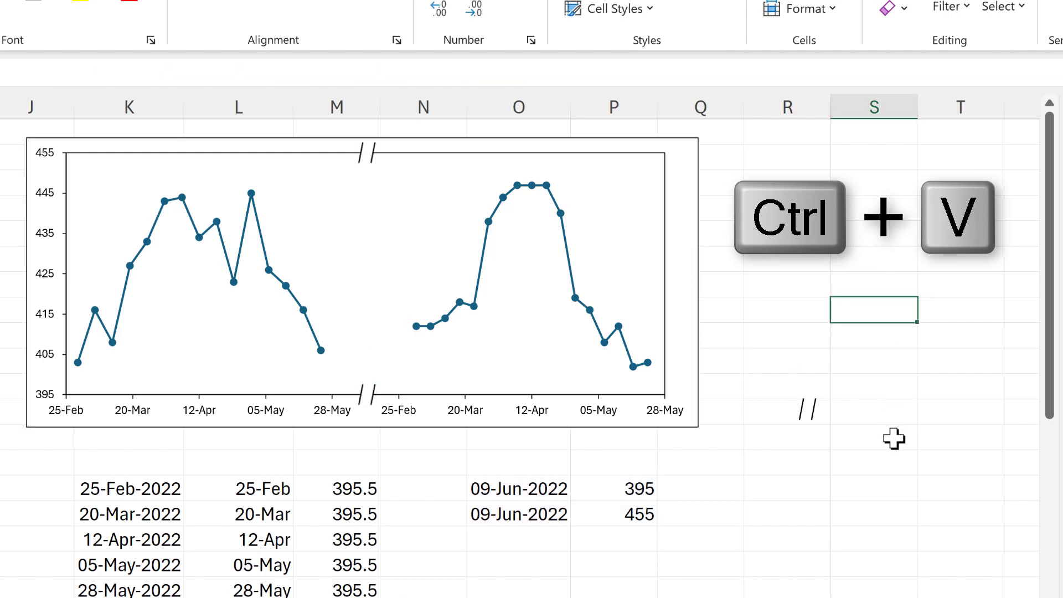
double_click(813, 413)
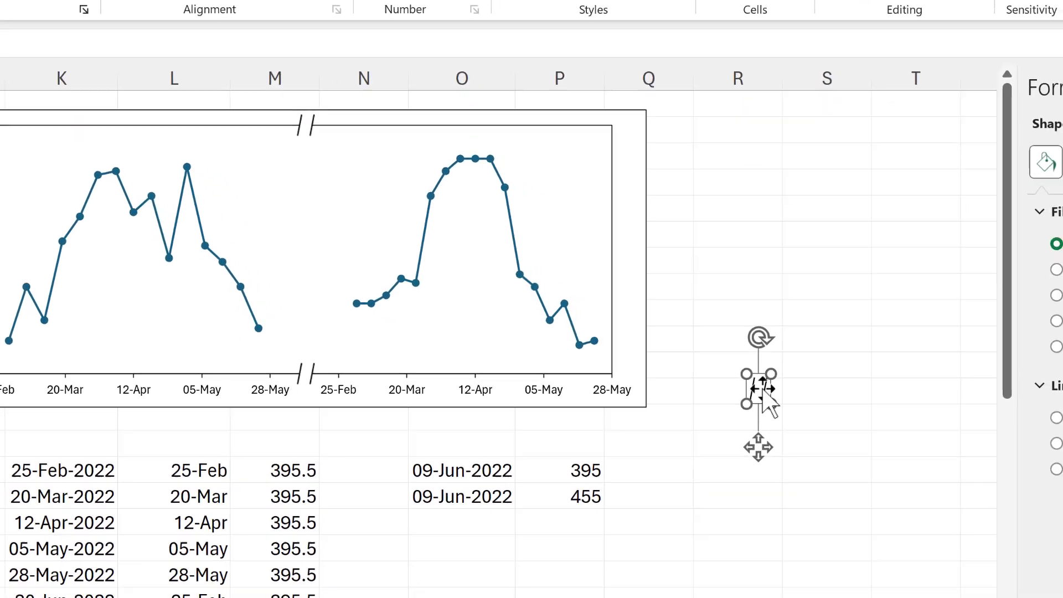
Set the // marker's slash line width to 0.75 pt.
left_click(658, 347)
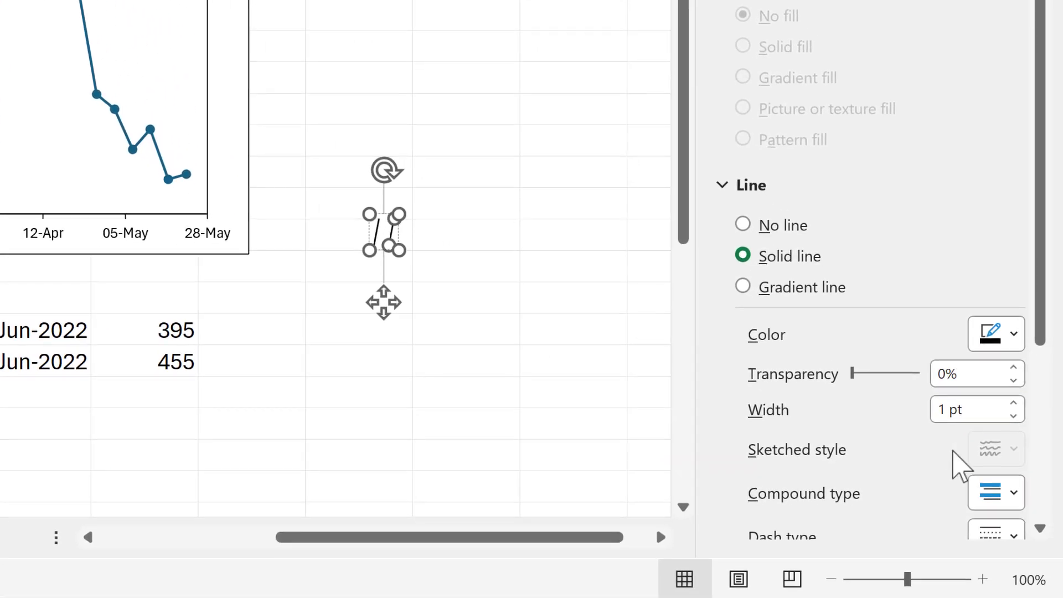
left_click(1014, 416)
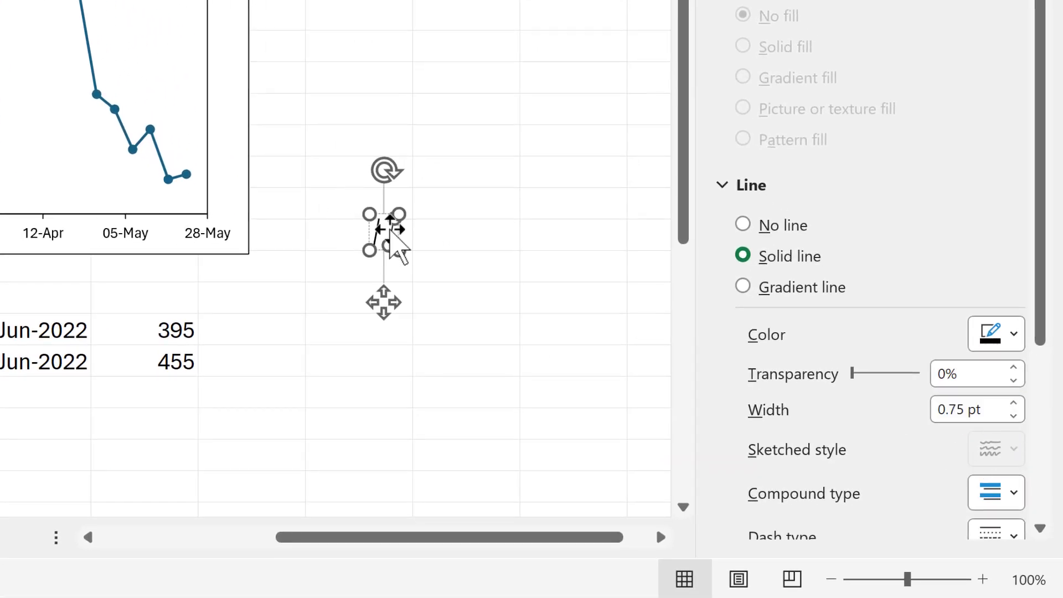
key("ctrl+z")
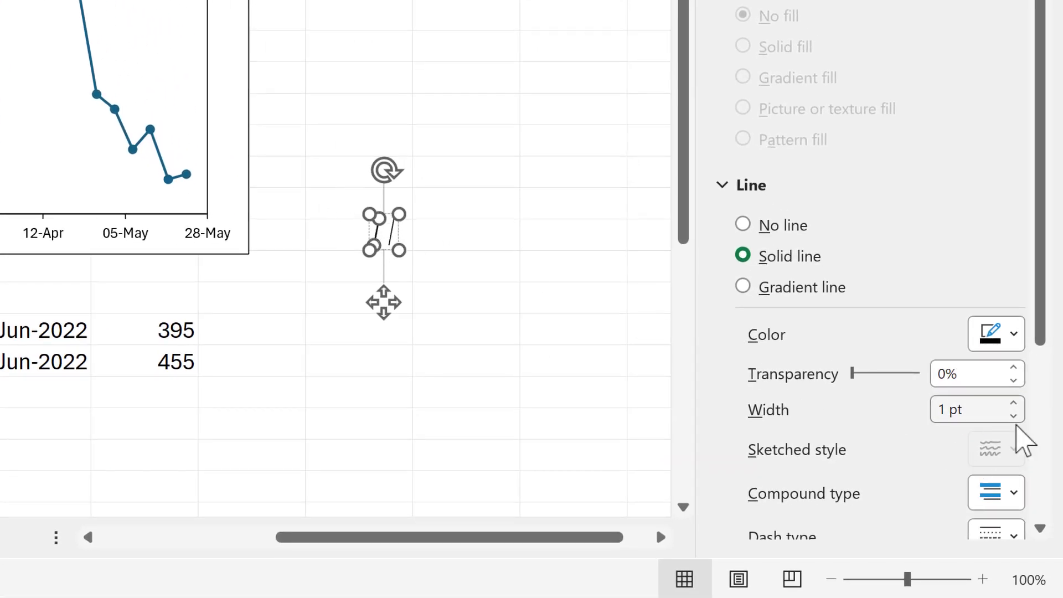
left_click(1014, 416)
Rotate the whole // marker group to tilt it at an angle.
left_click(430, 237)
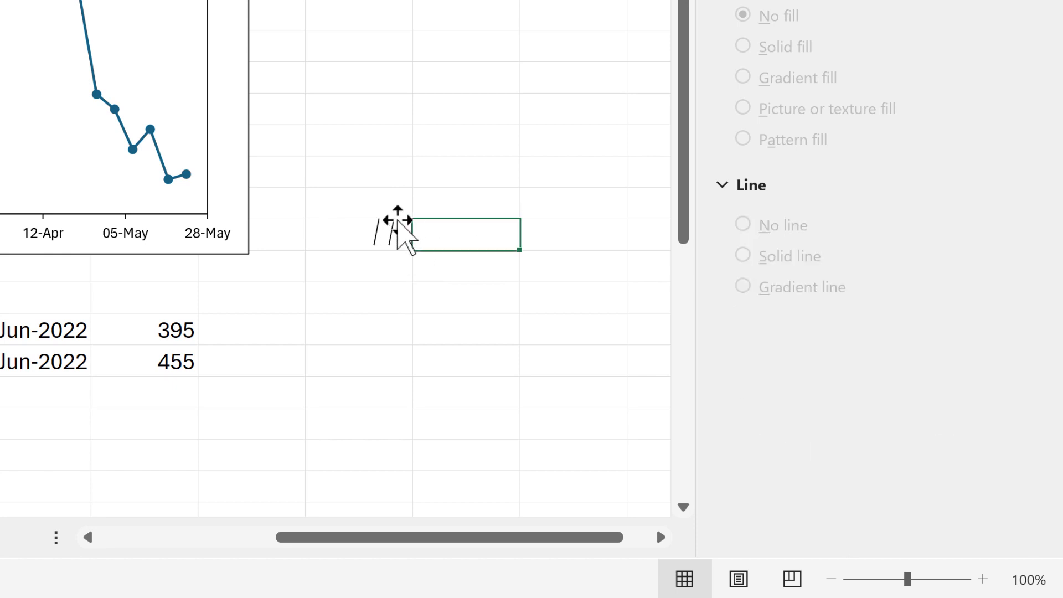
left_click(395, 226)
left_click(392, 219)
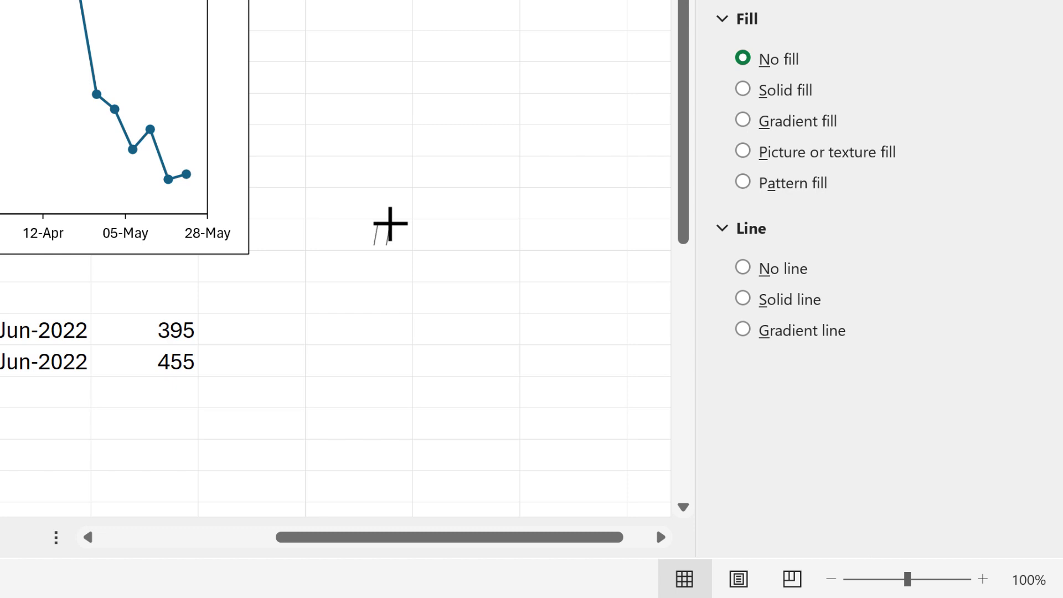
left_click(390, 224)
left_click_drag(389, 168, 400, 175)
left_click(401, 227)
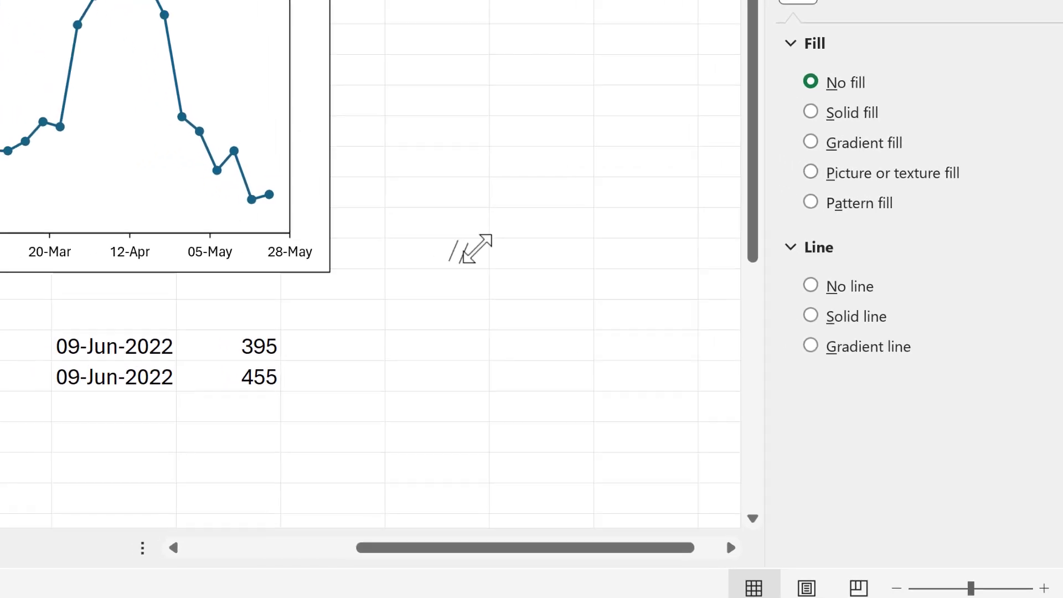
left_click(468, 252)
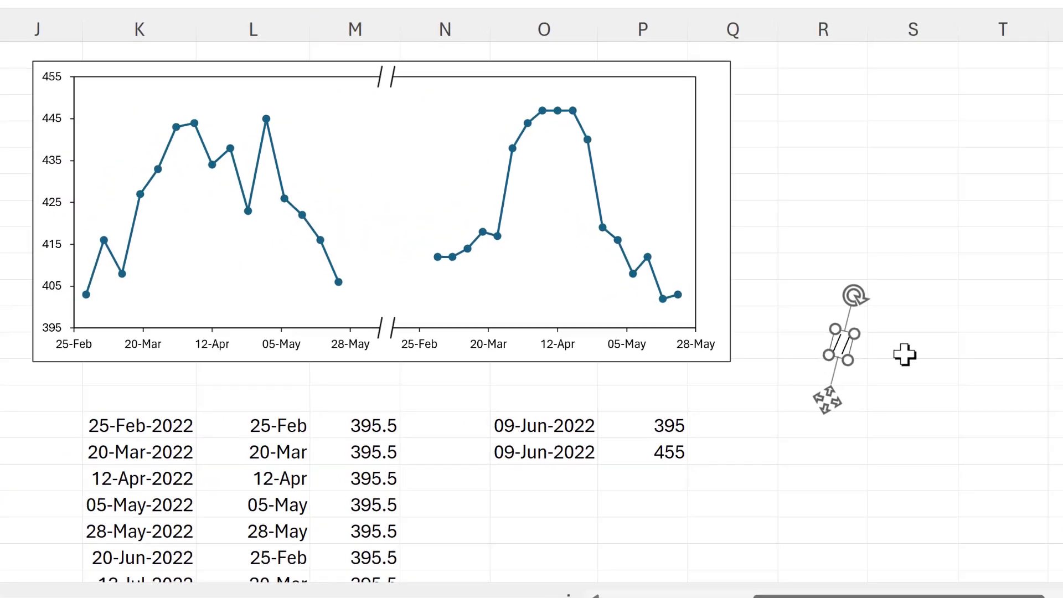
Paste the tilted // marker onto the chart's bottom axis break point.
key("ctrl+c")
left_click(397, 329)
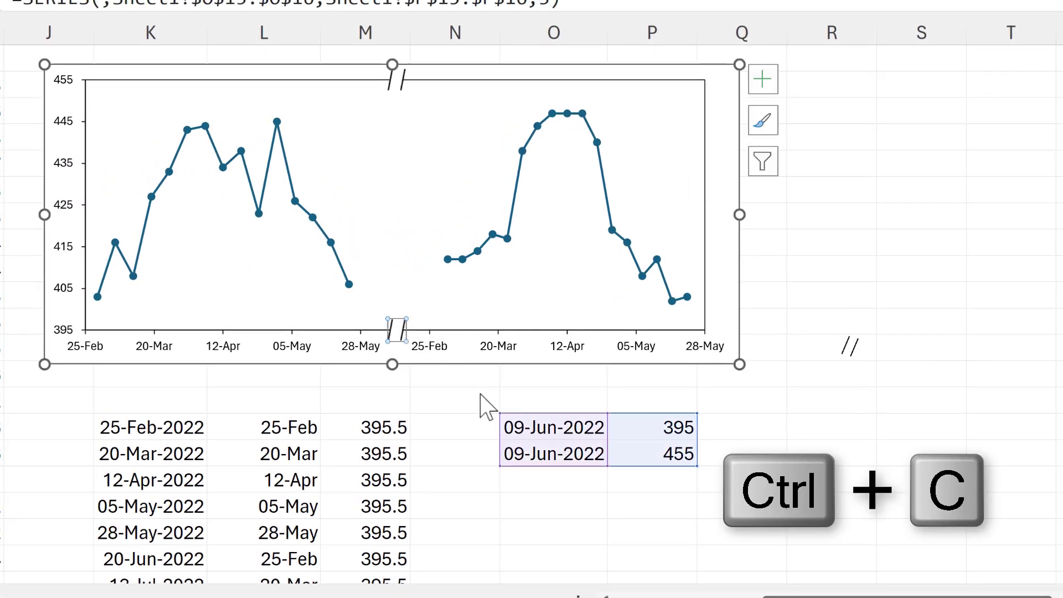
key("ctrl+v")
Raise the plot area's bottom edge to leave space beneath the dates.
left_click(883, 262)
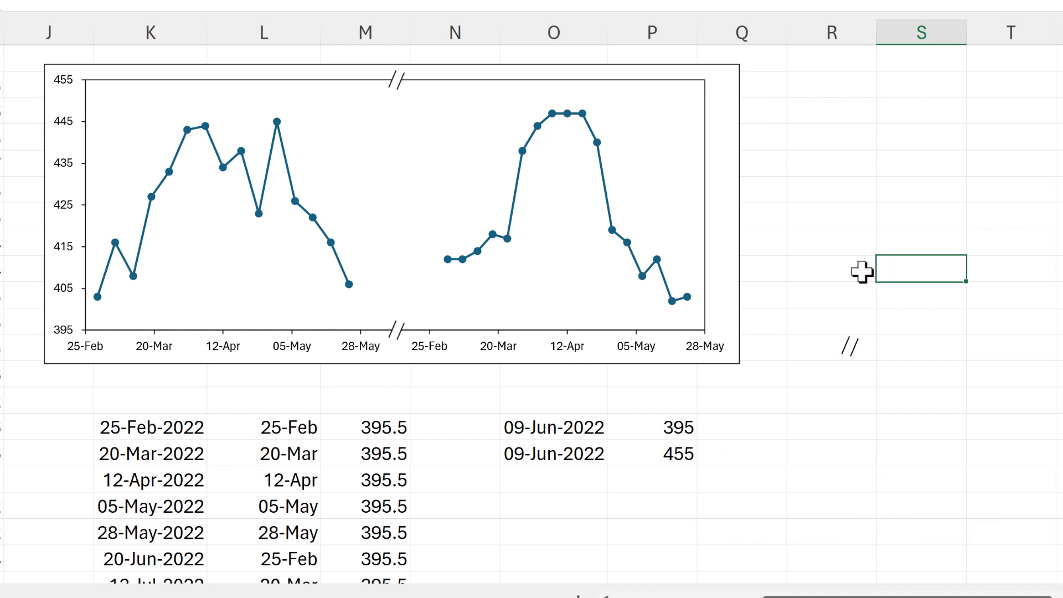
left_click(482, 73)
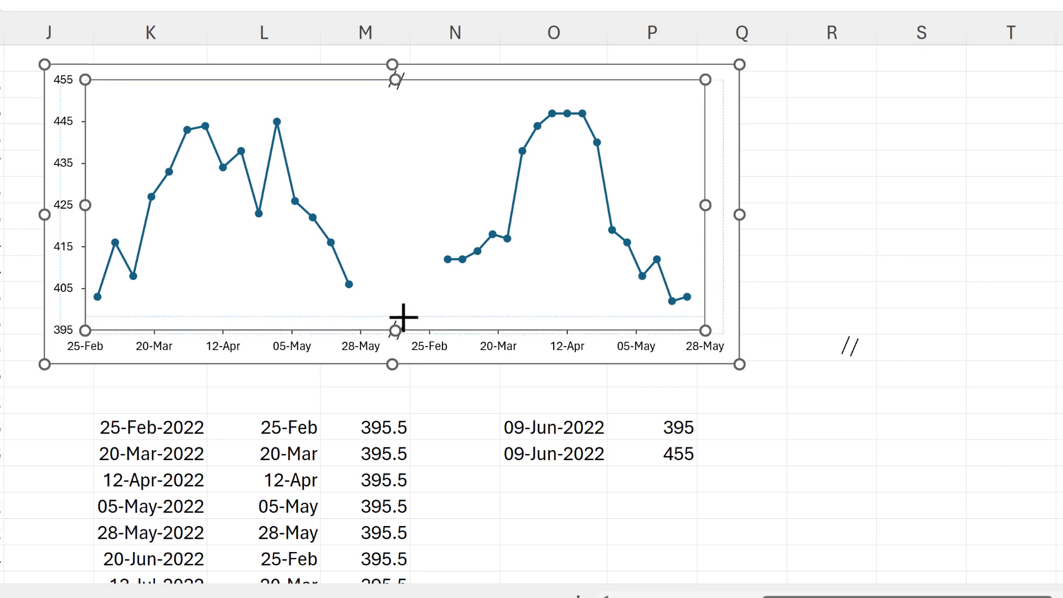
left_click_drag(403, 316, 388, 322)
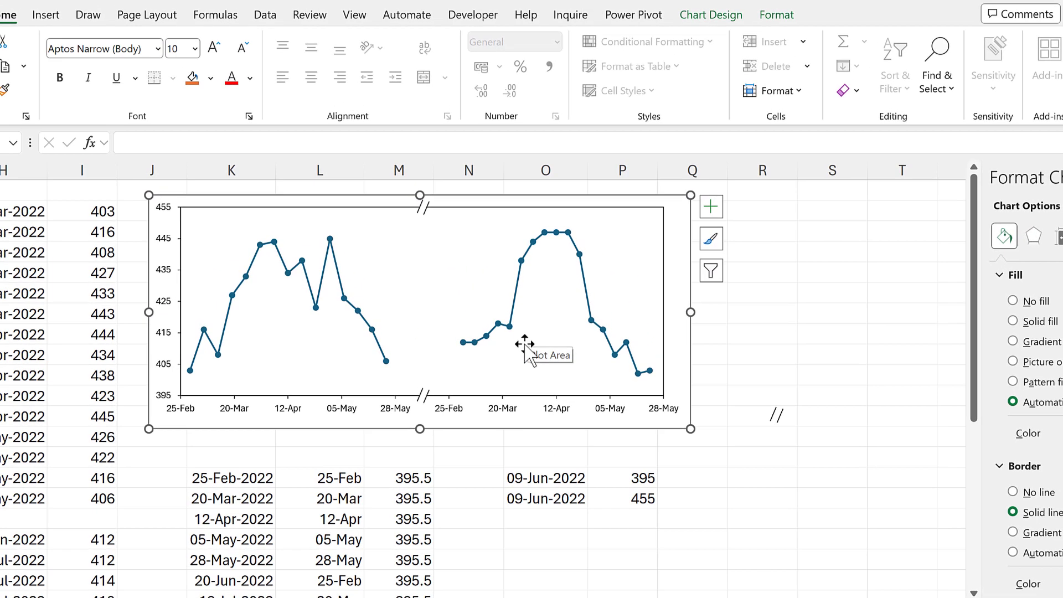
Add a bold, centred '2022' text box beneath the left half of the date axis.
left_click(44, 15)
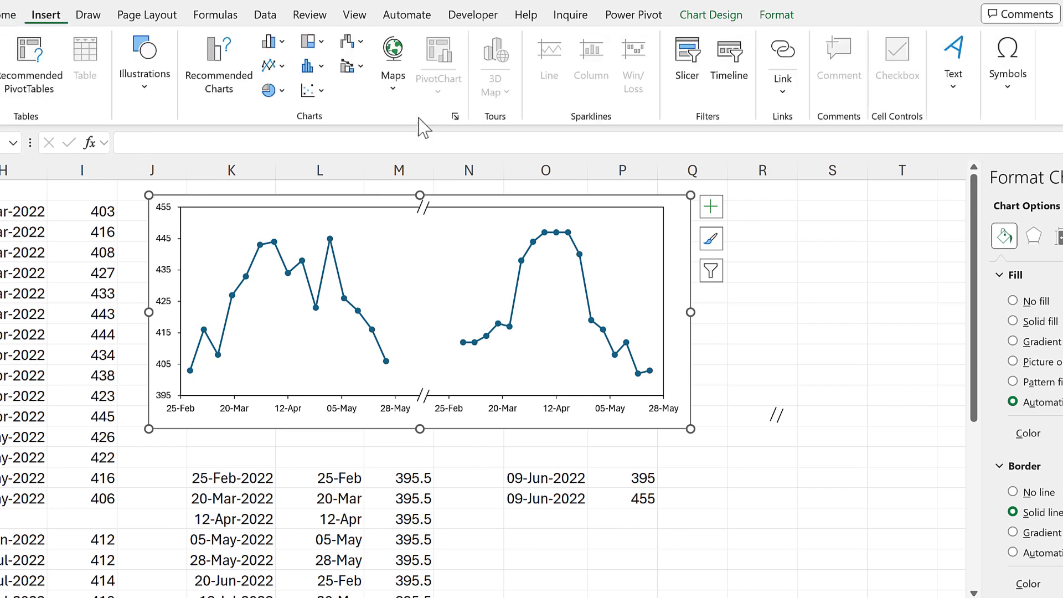
left_click(954, 83)
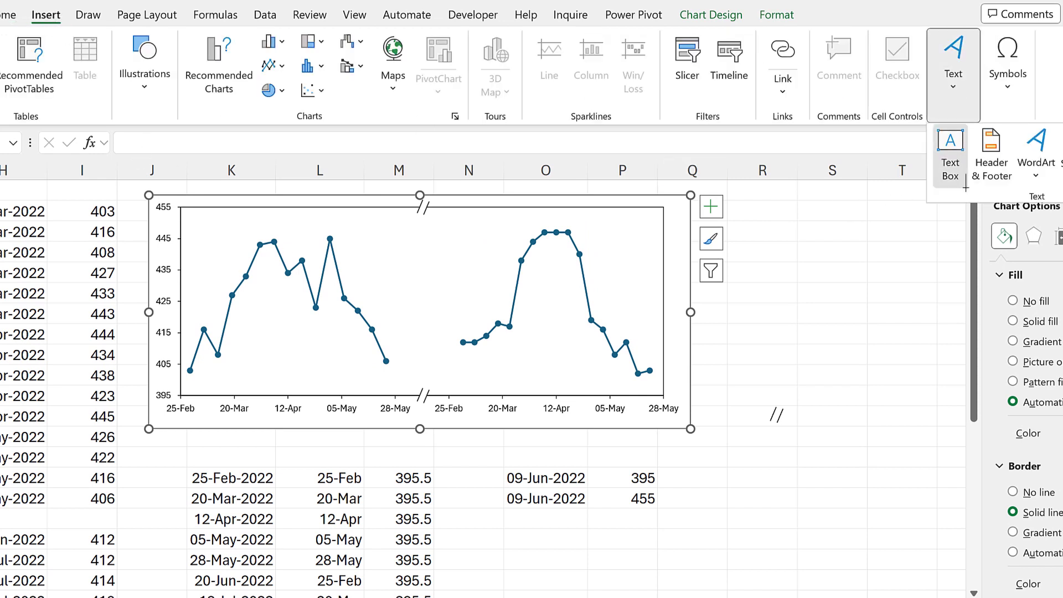
left_click(952, 158)
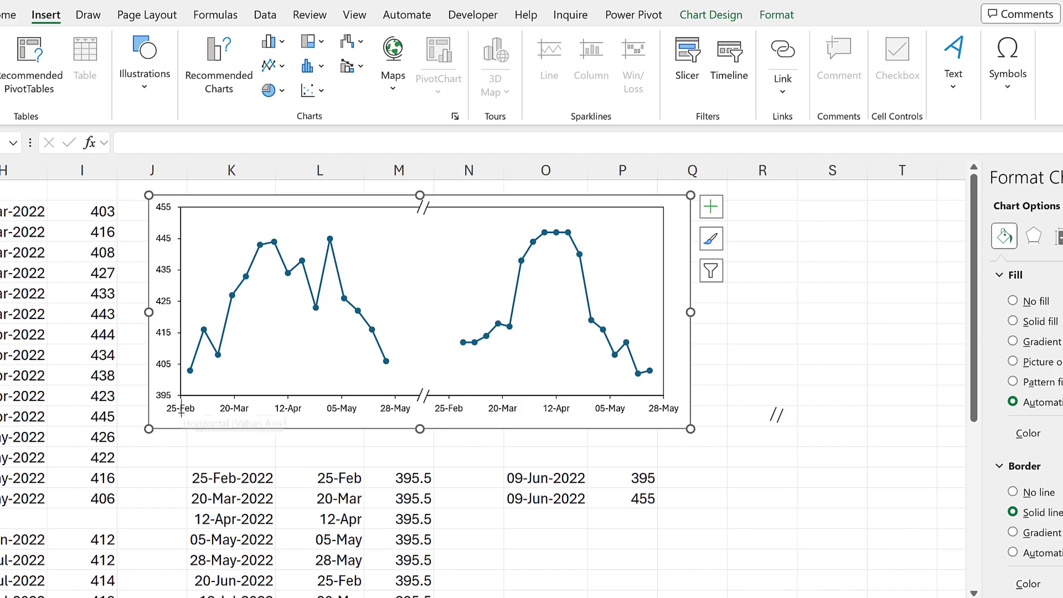
left_click_drag(181, 413, 416, 428)
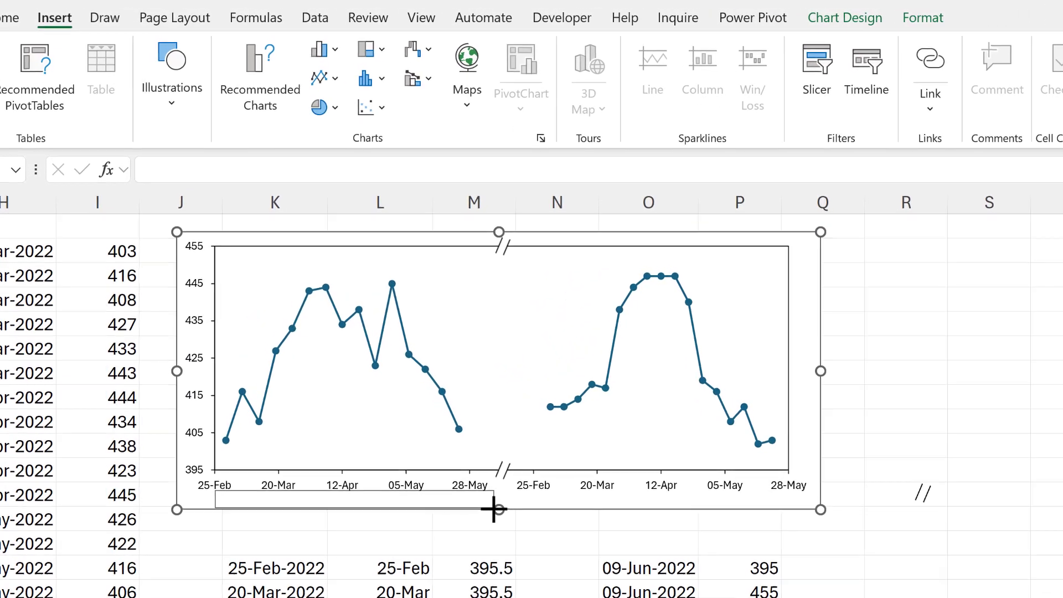
left_click_drag(493, 508, 499, 512)
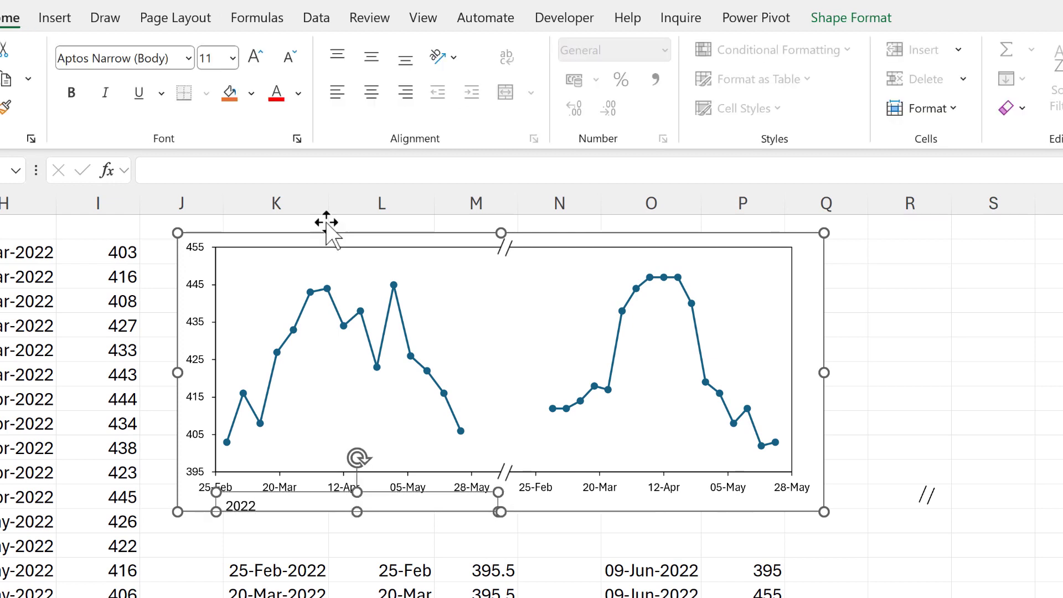
left_click(372, 93)
left_click(372, 64)
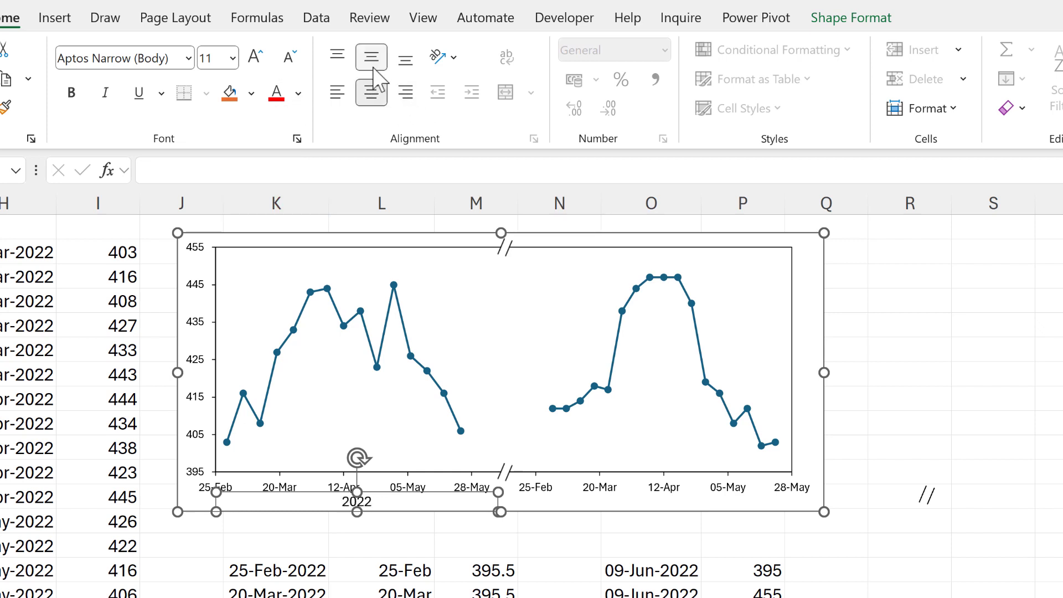
left_click(71, 93)
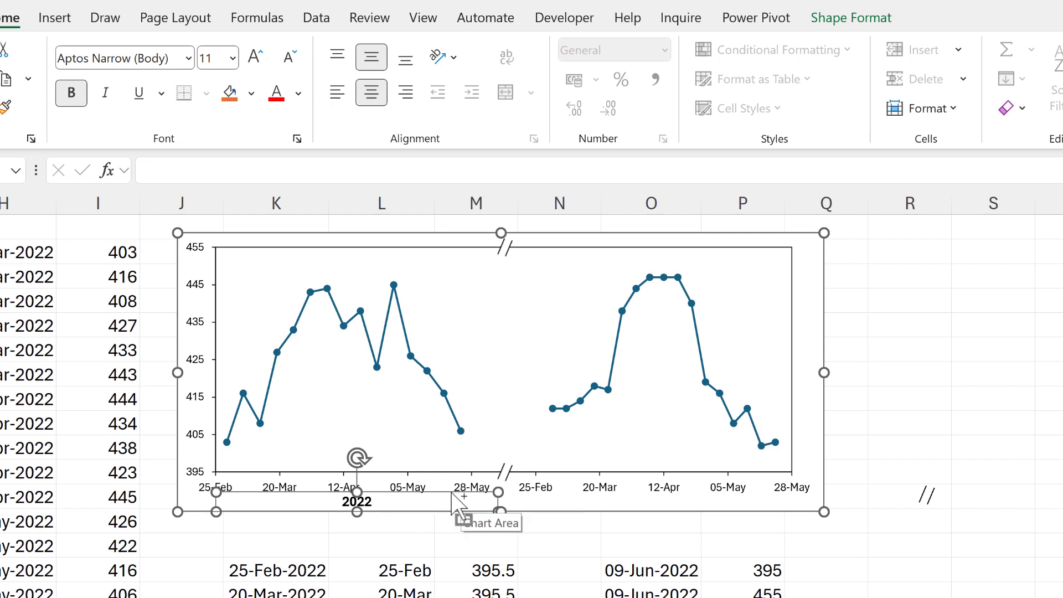
Duplicate the label under the right half and change it to '2023'.
left_click_drag(463, 510, 745, 487)
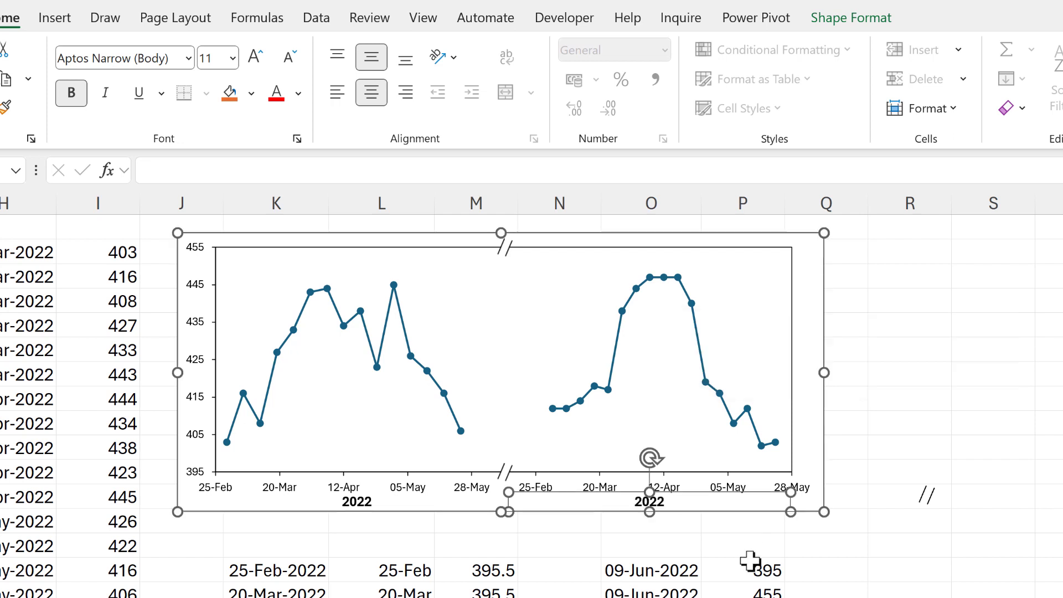
key("F2")
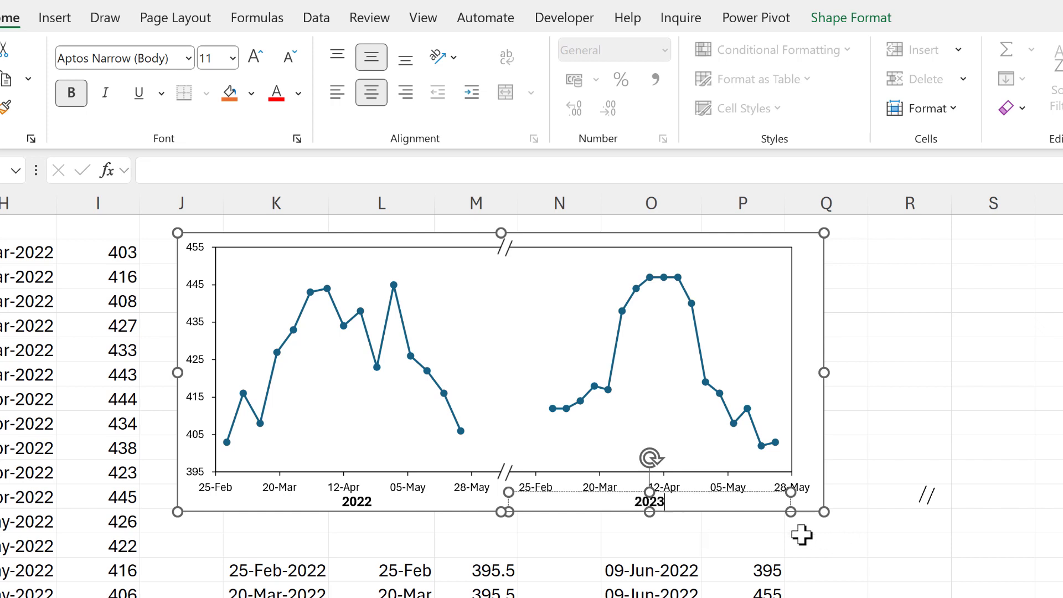
left_click(796, 555)
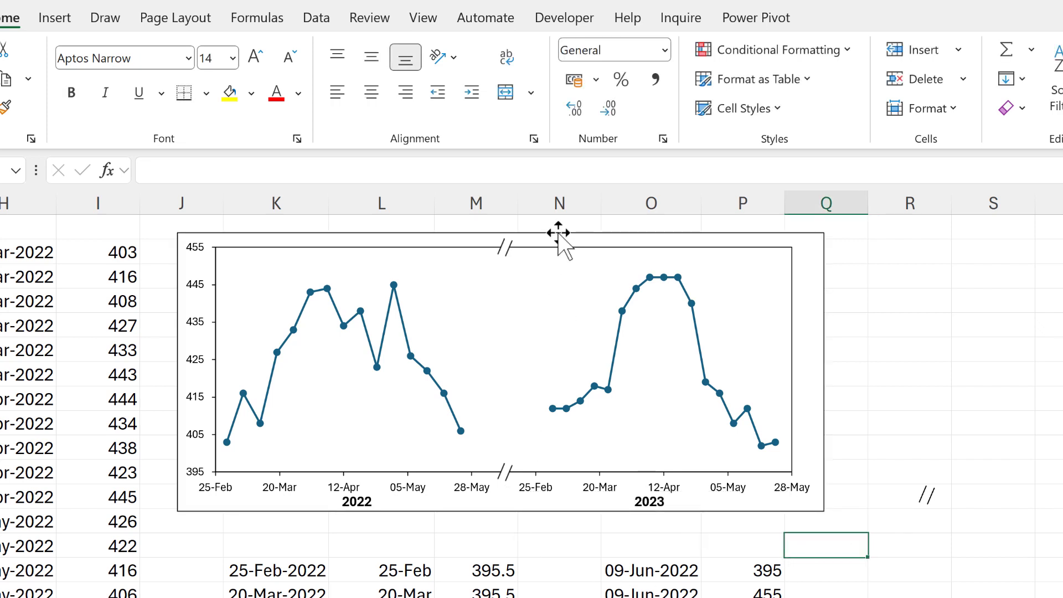
left_click(431, 348)
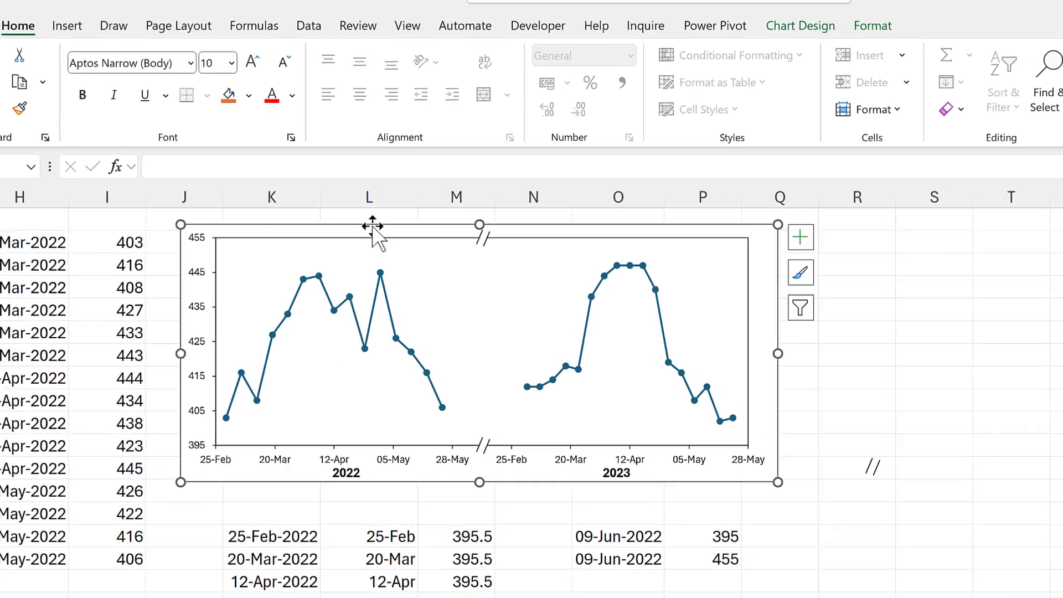
left_click_drag(373, 226, 435, 199)
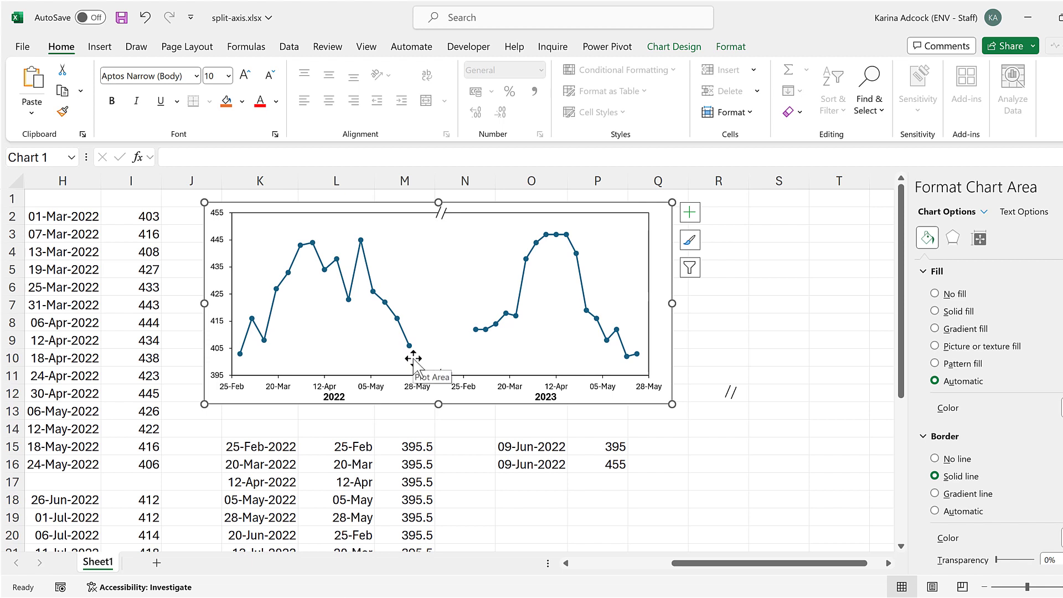
left_click(736, 304)
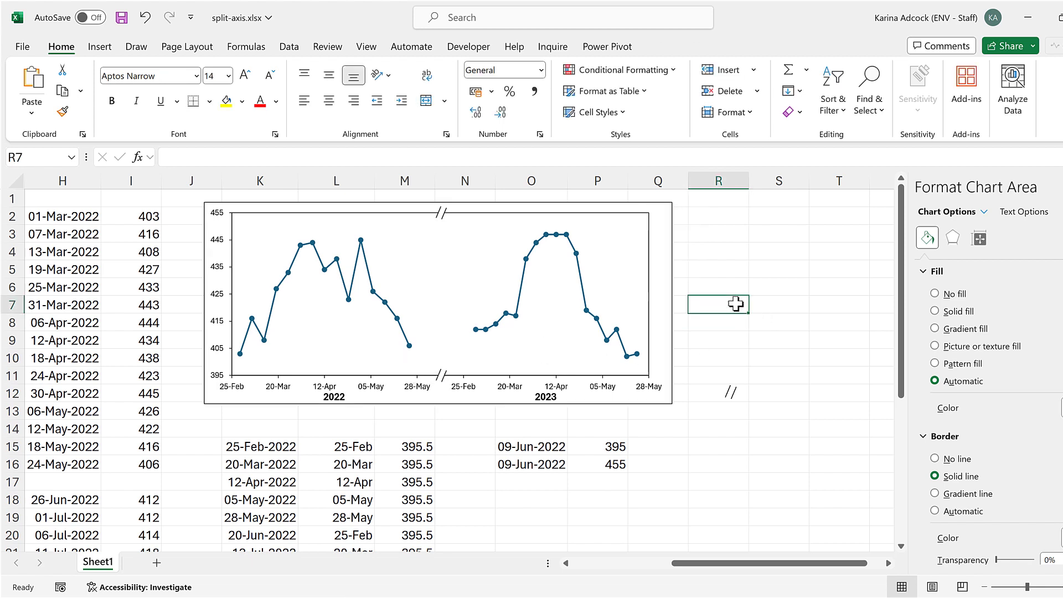